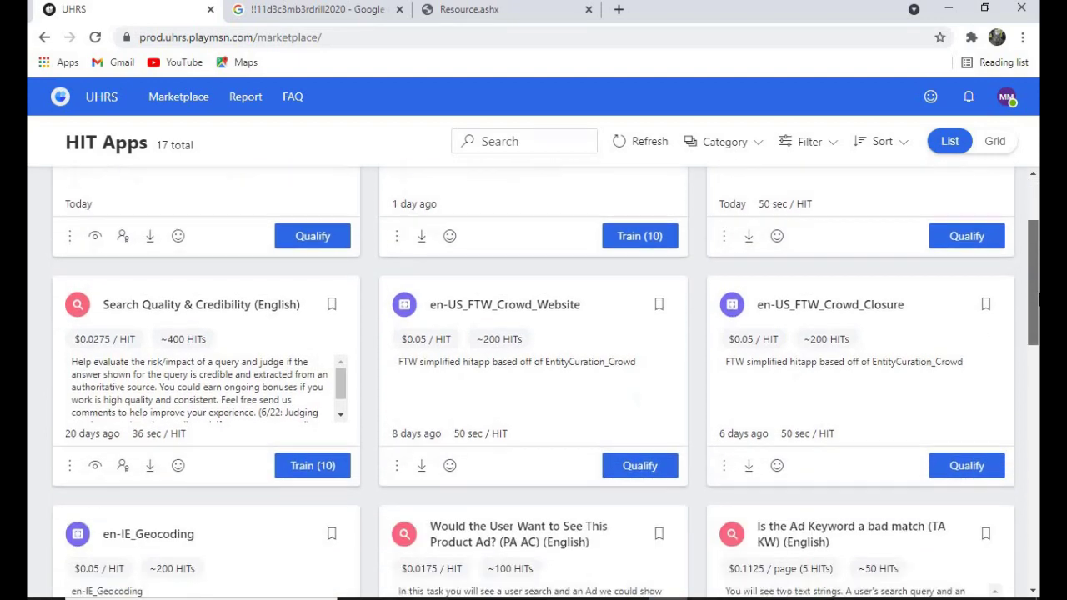
Start the qualification test for the HIT app "Simplified Image Intent Query Labeling - English".
scroll(1038, 254, "up", 2)
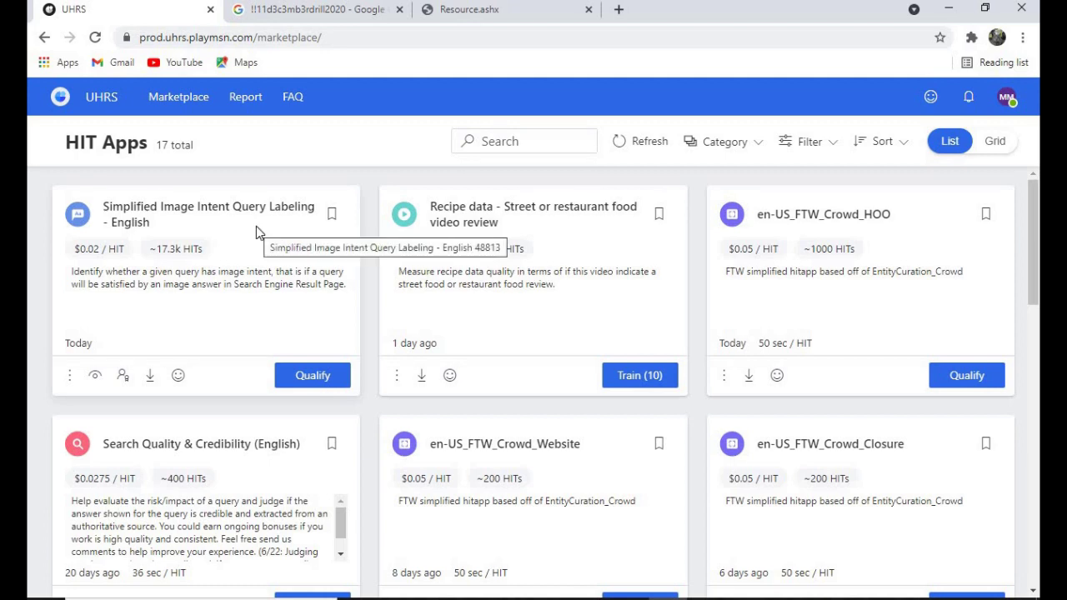
left_click(320, 379)
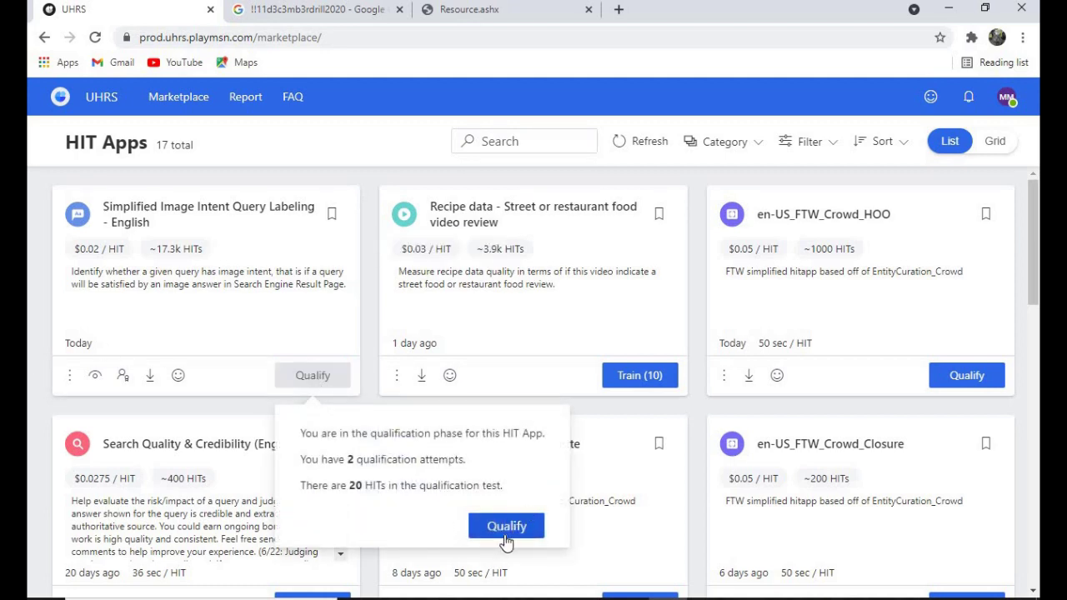
left_click(505, 531)
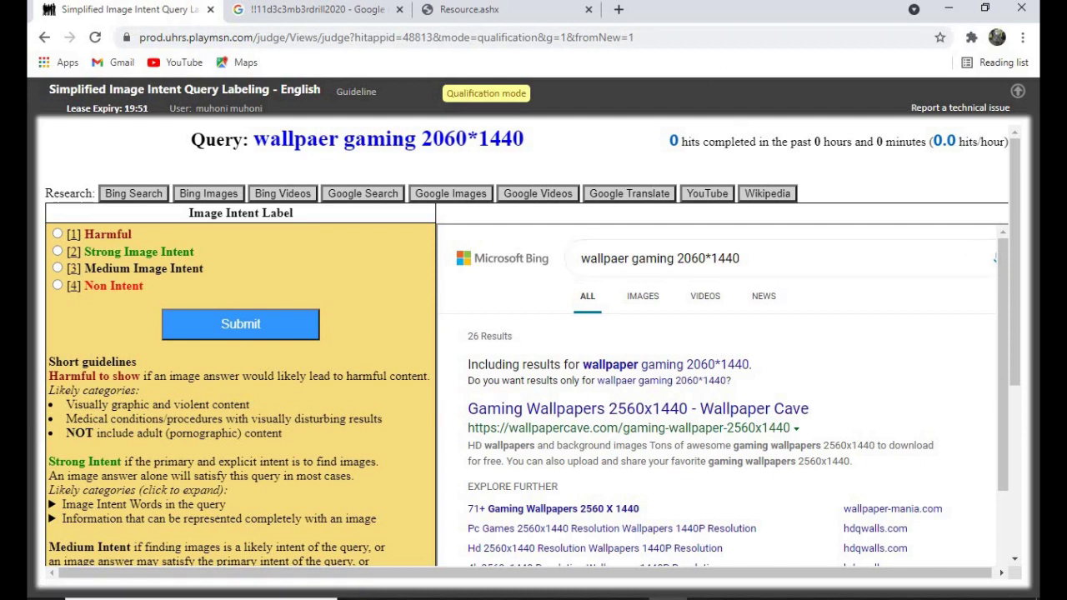
Close the leftover Google search page and review the Harmful to Show and Strong Intent label tables in the guideline document.
left_click(398, 10)
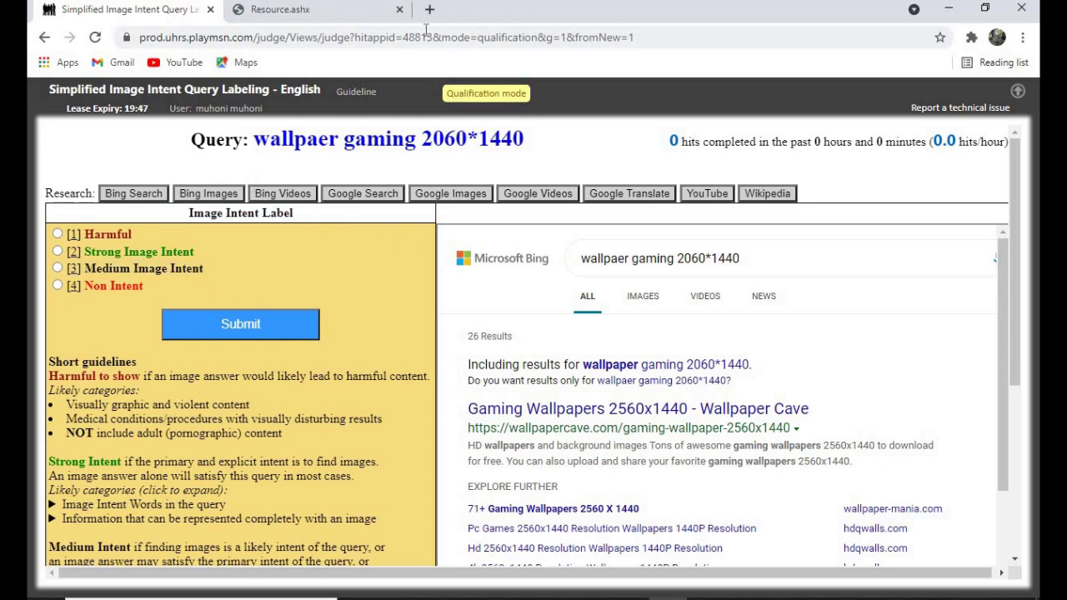
left_click(325, 10)
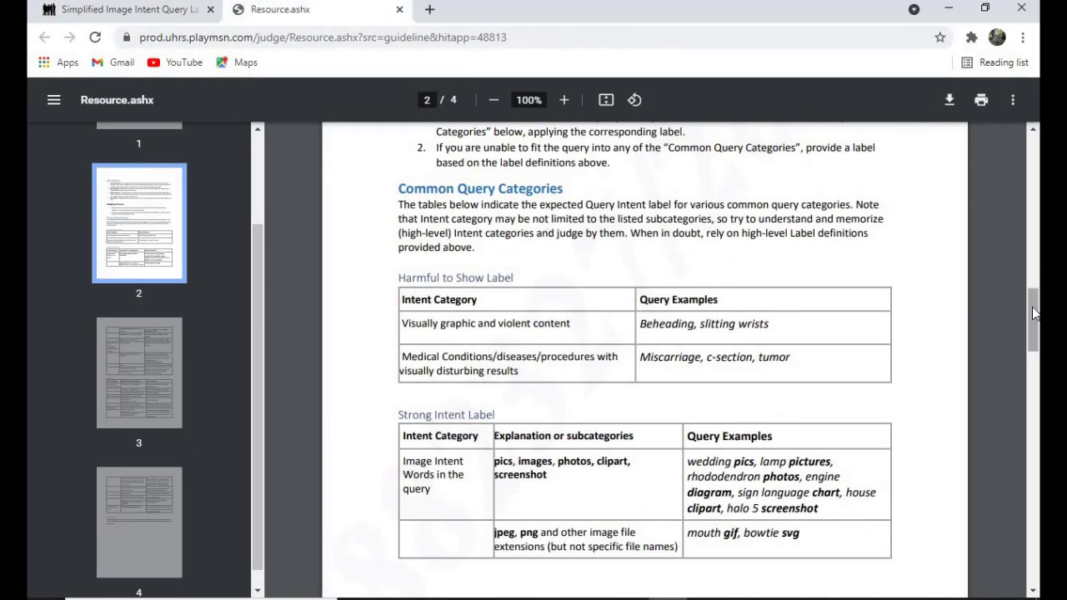
mouse_move(1035, 324)
left_mouse_down()
mouse_move(1036, 244)
mouse_move(1036, 331)
left_mouse_up()
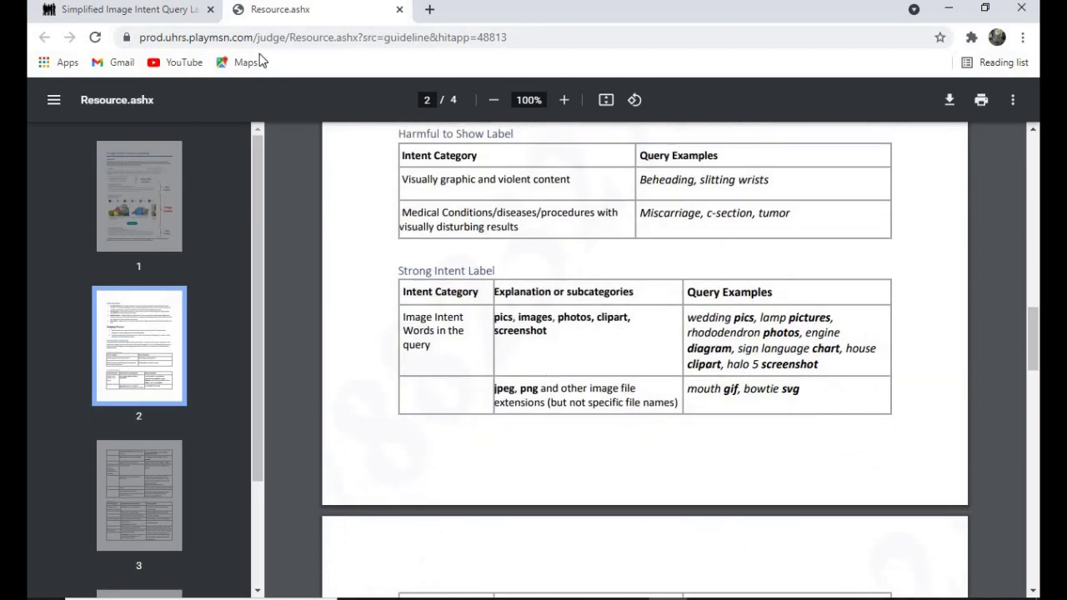
left_click(144, 14)
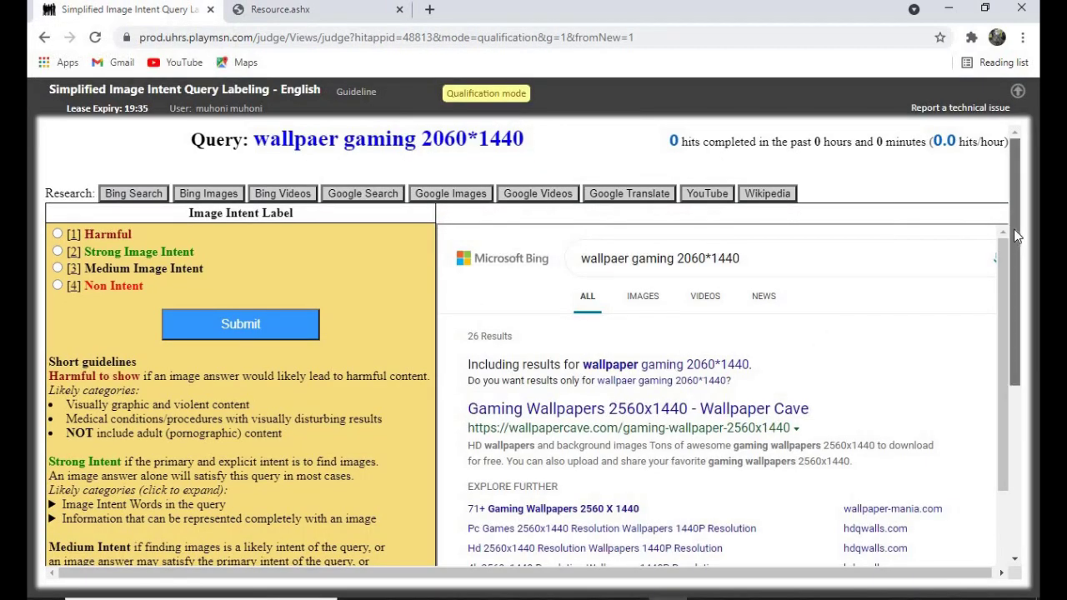
Examine the query "wallpaer gaming 2060*1440", its Bing results, the four intent labels and the short guidelines.
left_click_drag(1015, 227, 1017, 222)
left_click_drag(526, 140, 567, 146)
left_click(567, 146)
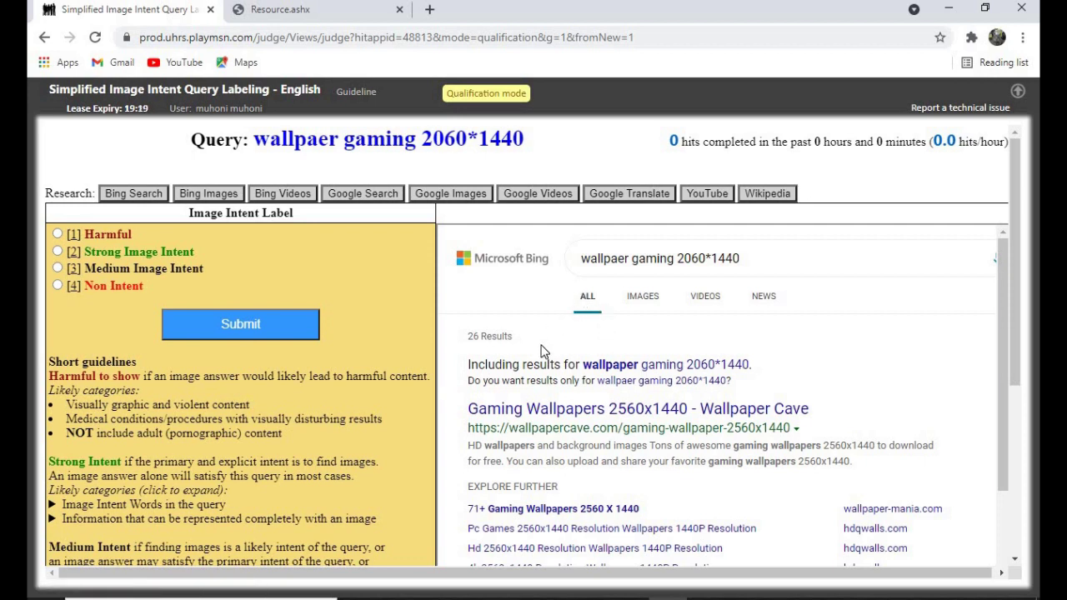
triple_click(137, 273)
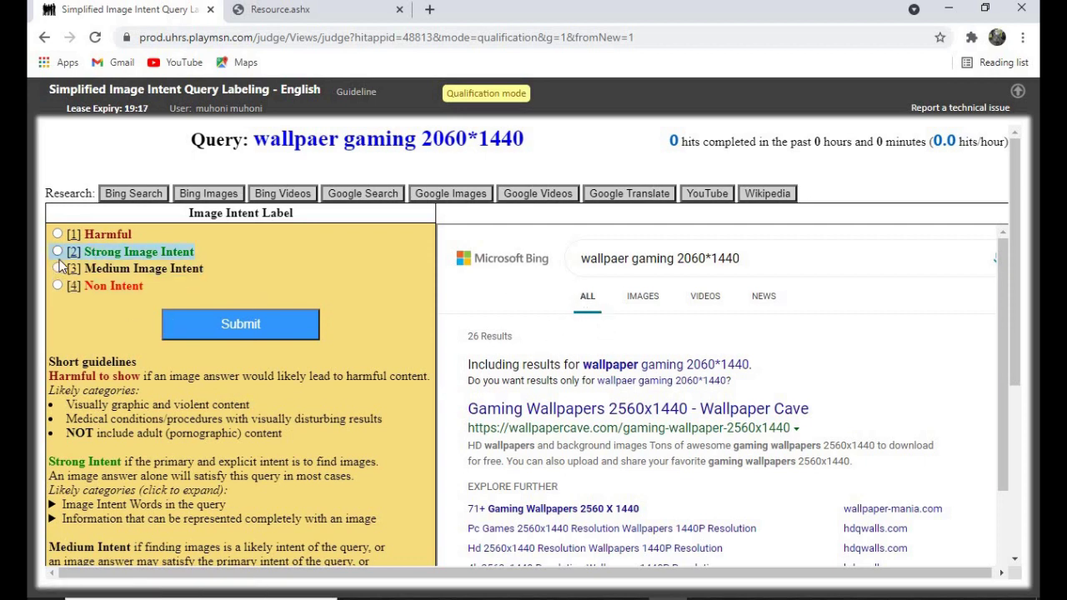
left_click(260, 279)
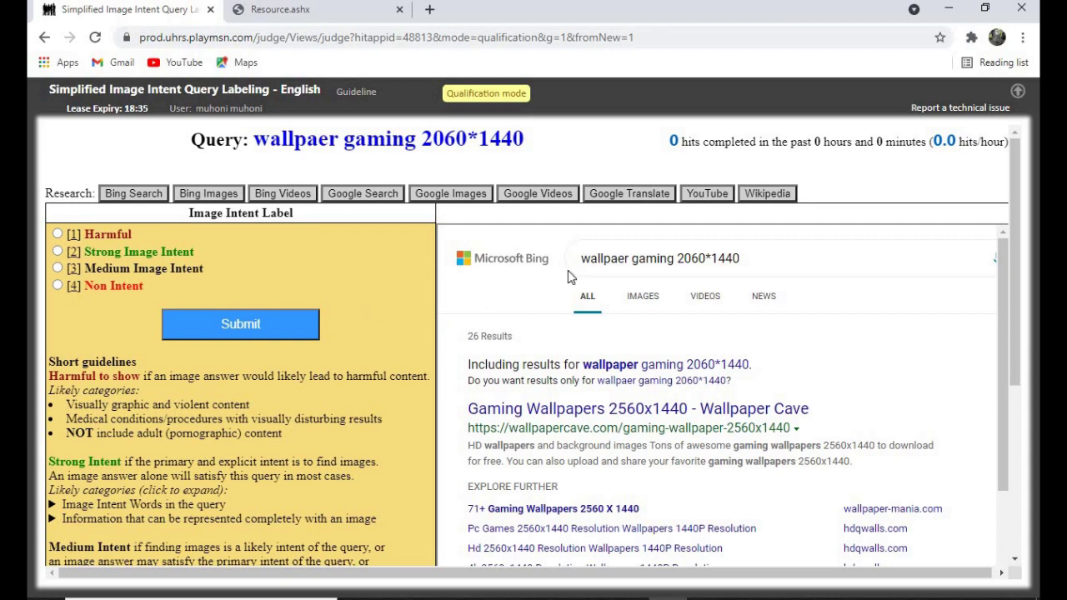
left_click_drag(1018, 247, 1025, 302)
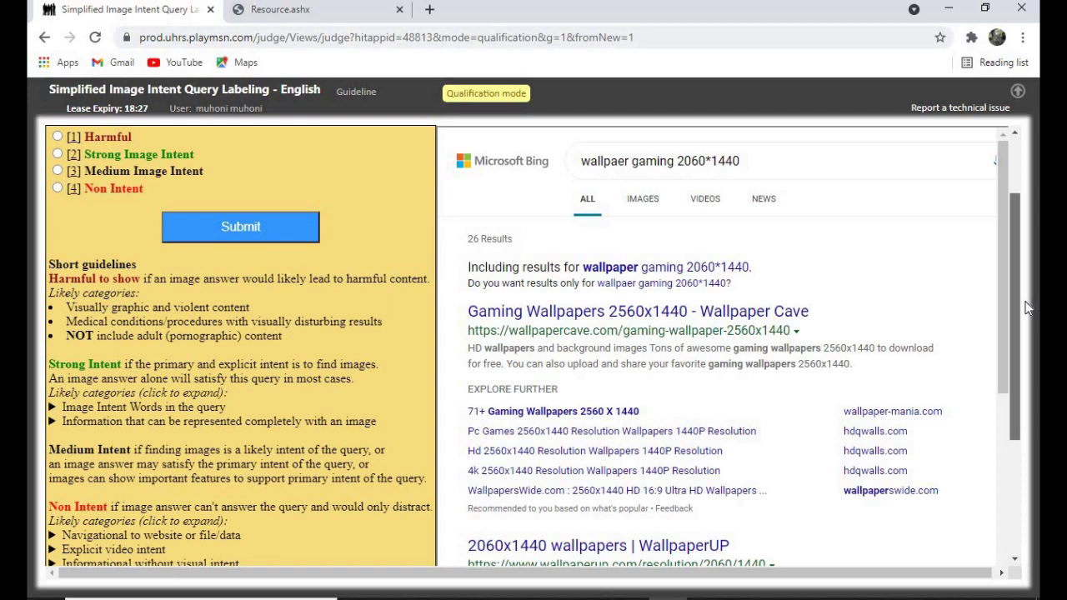
left_click_drag(1028, 308, 1032, 277)
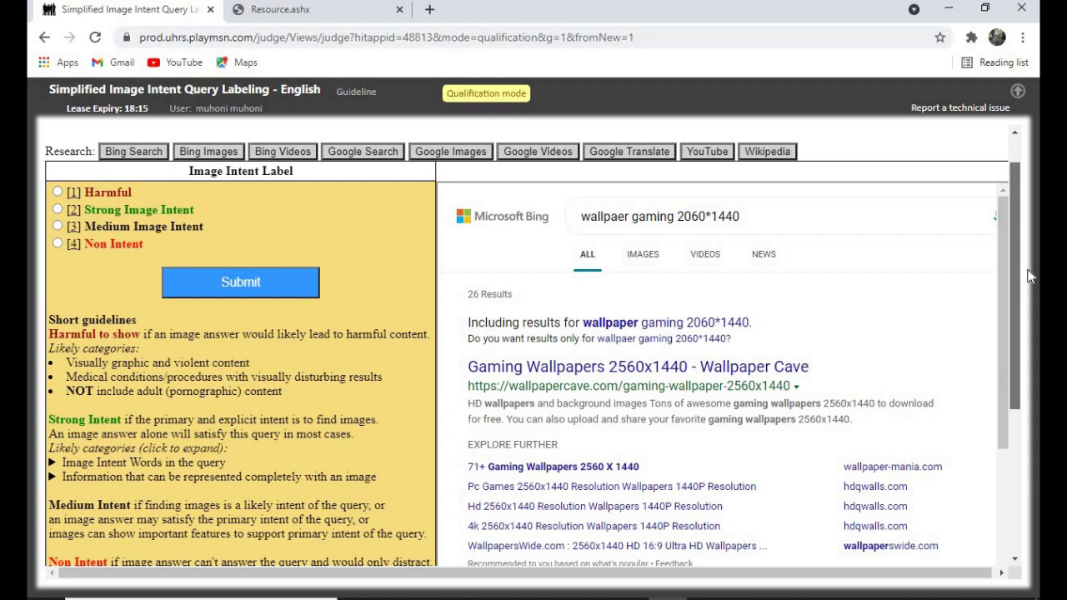
scroll(1031, 276, "up", 1)
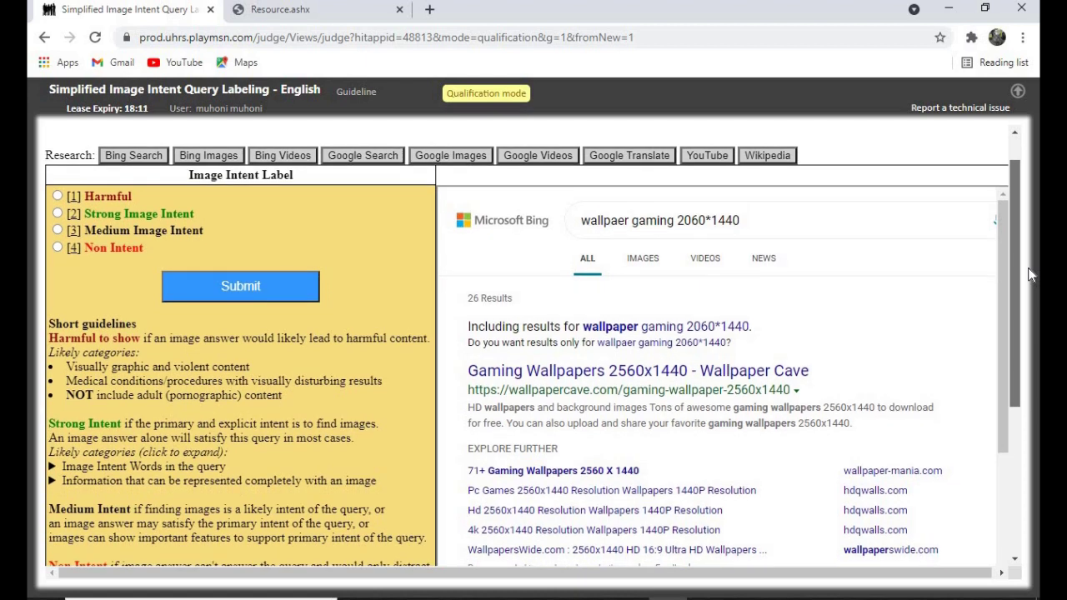
left_click_drag(186, 249, 53, 248)
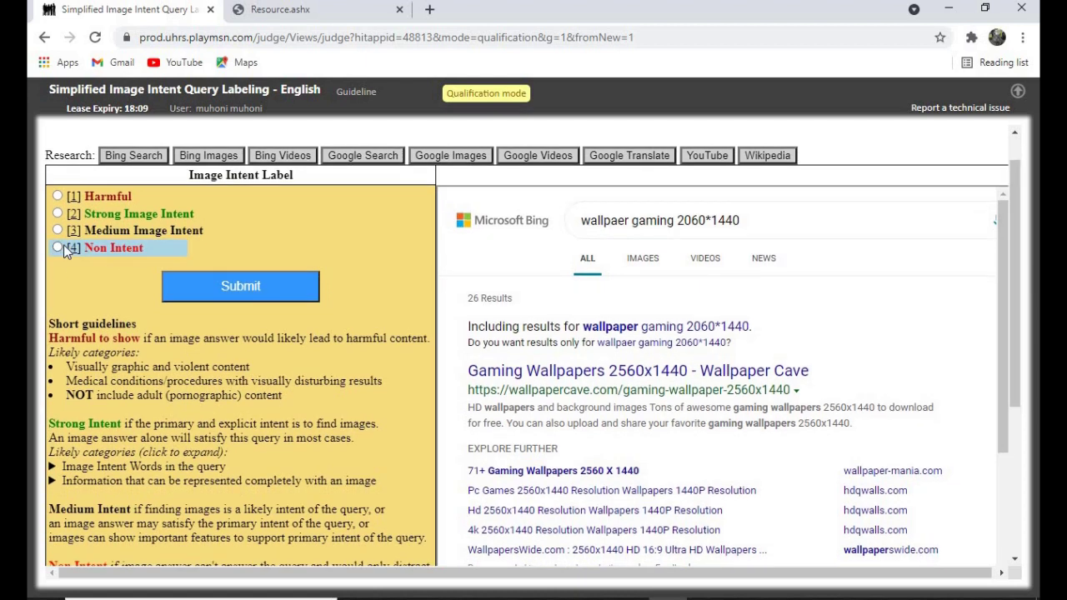
left_click(82, 258)
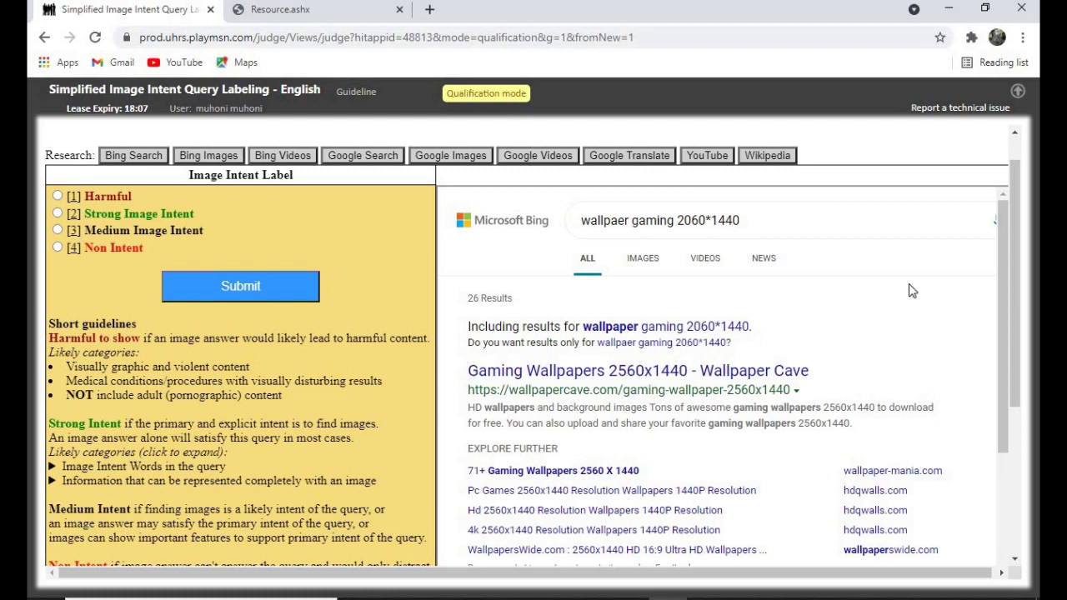
left_click_drag(1020, 318, 1016, 294)
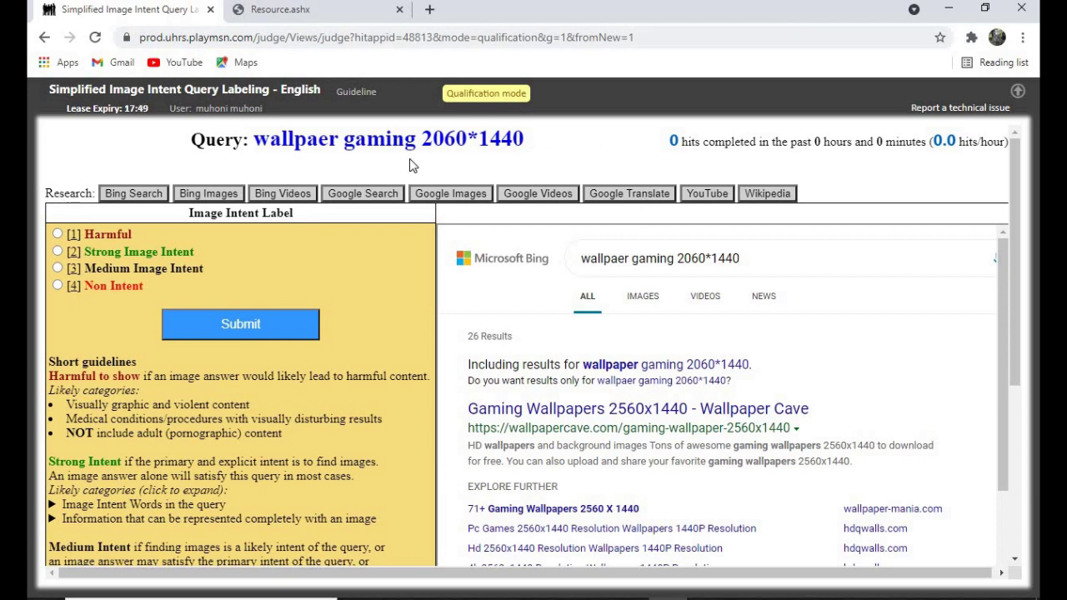
Label the query "wallpaer gaming 2060*1440" as Strong Image Intent, submit the judgment and dismiss the feedback.
left_click_drag(416, 140, 525, 146)
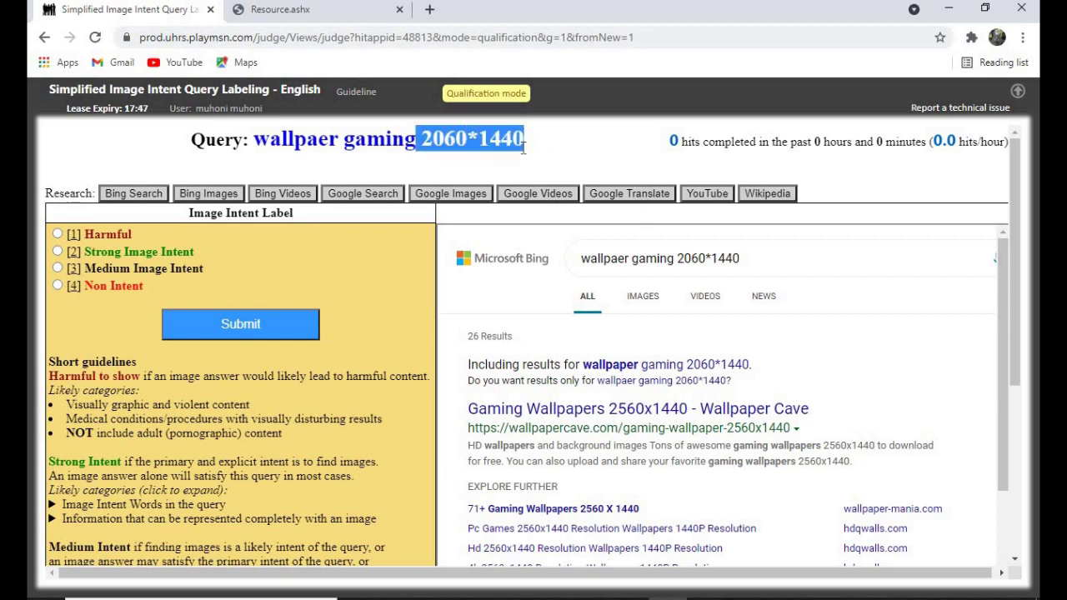
left_click(563, 144)
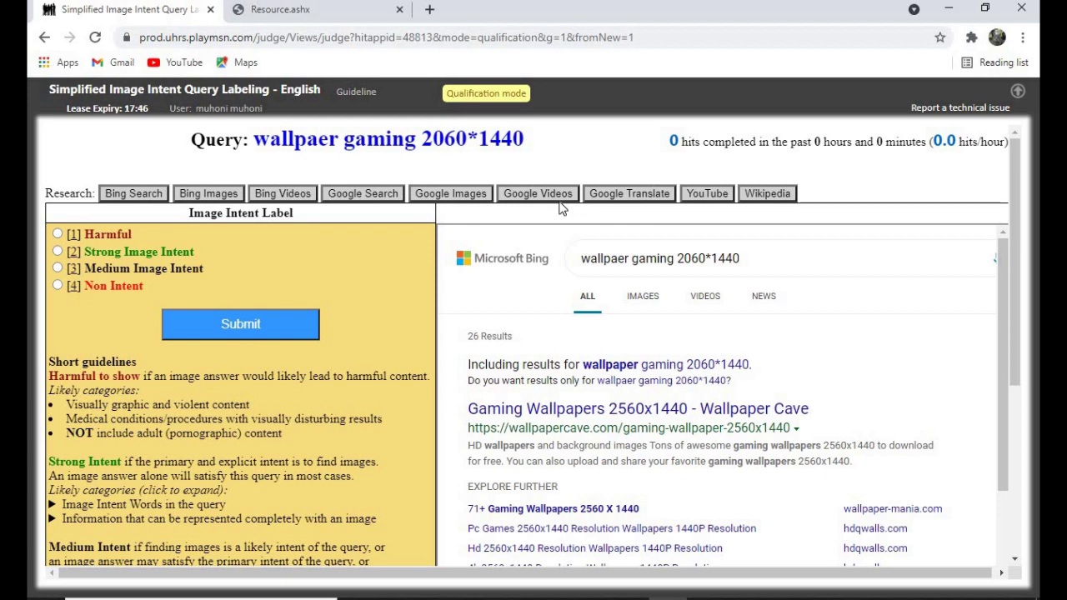
left_click(73, 251)
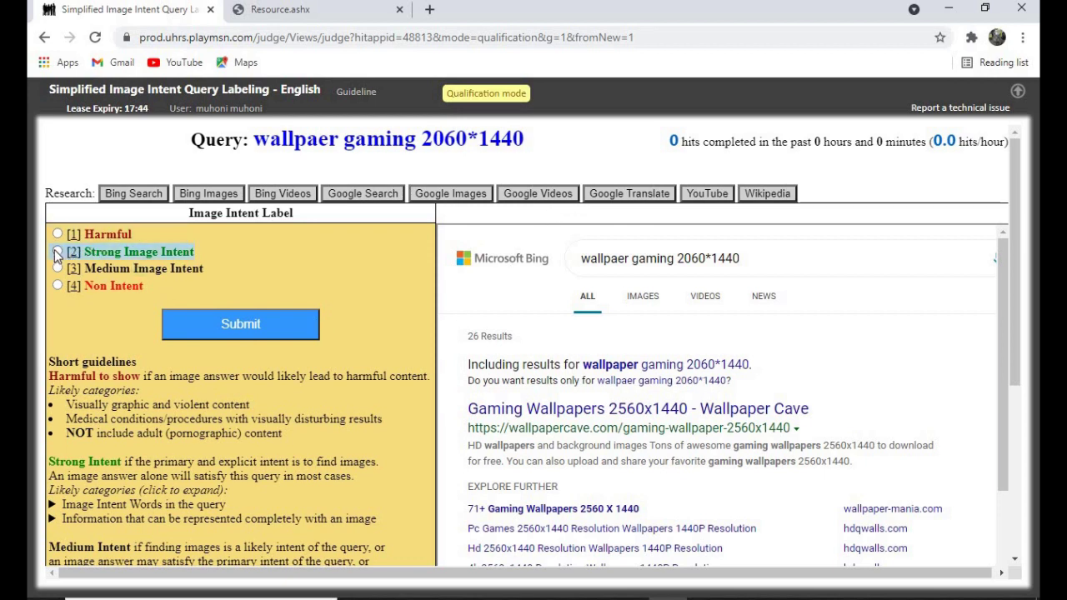
left_click(241, 324)
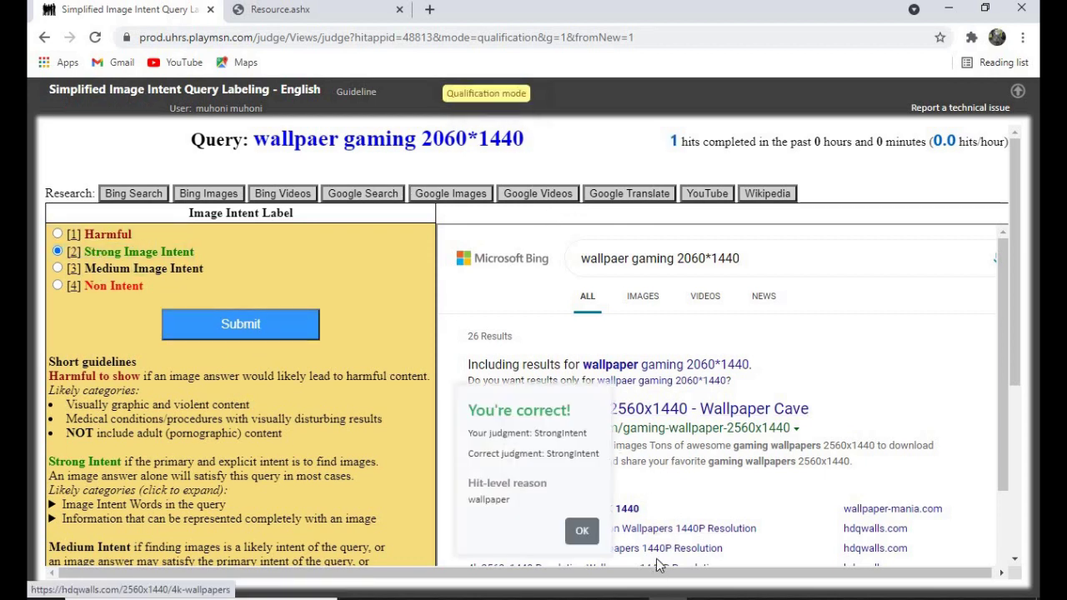
left_click(582, 531)
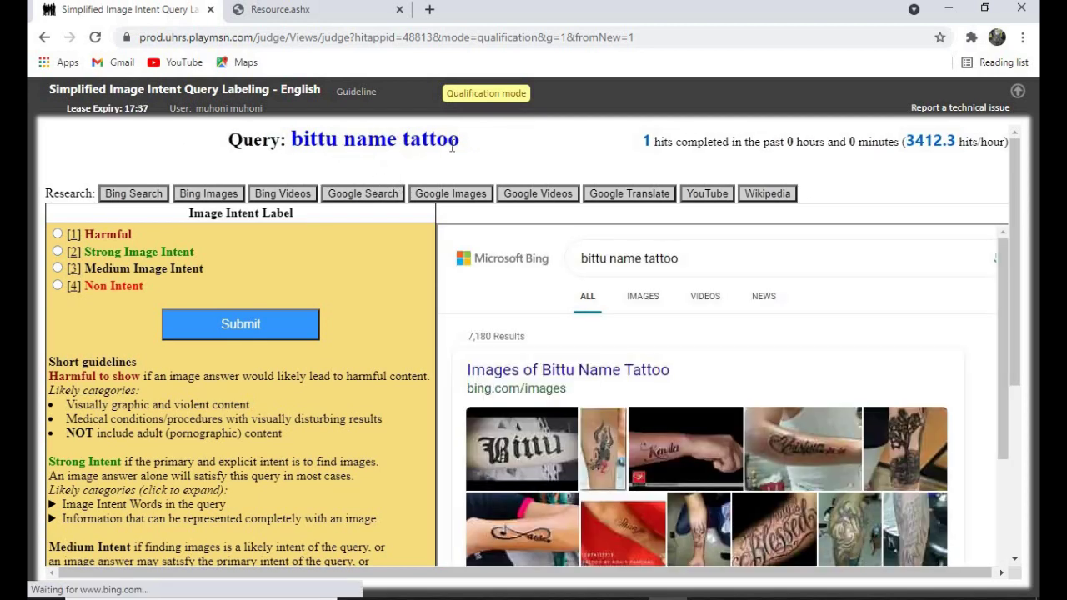
Judge the name tattoo query as Strong Image Intent, submit it and continue to the next query.
scroll(1015, 258, "down", 1)
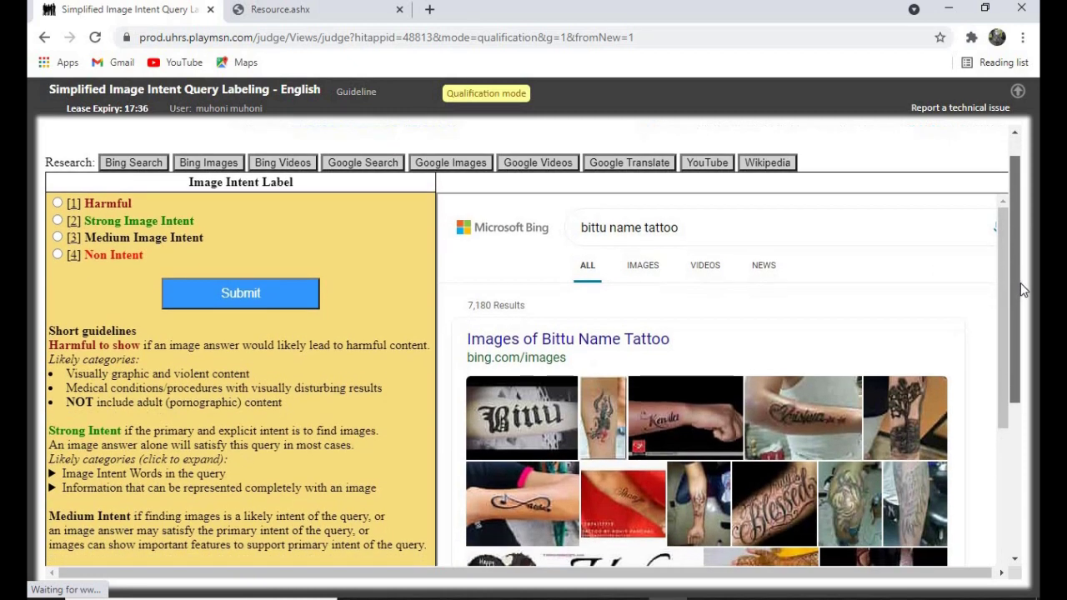
left_click(55, 211)
left_click(55, 214)
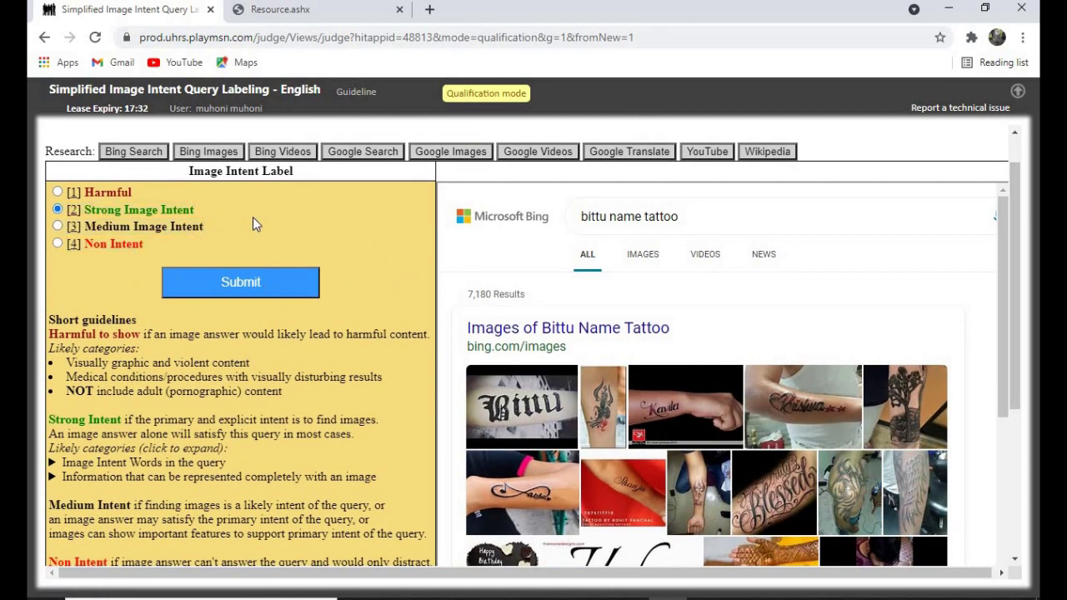
left_click_drag(1019, 355, 1026, 325)
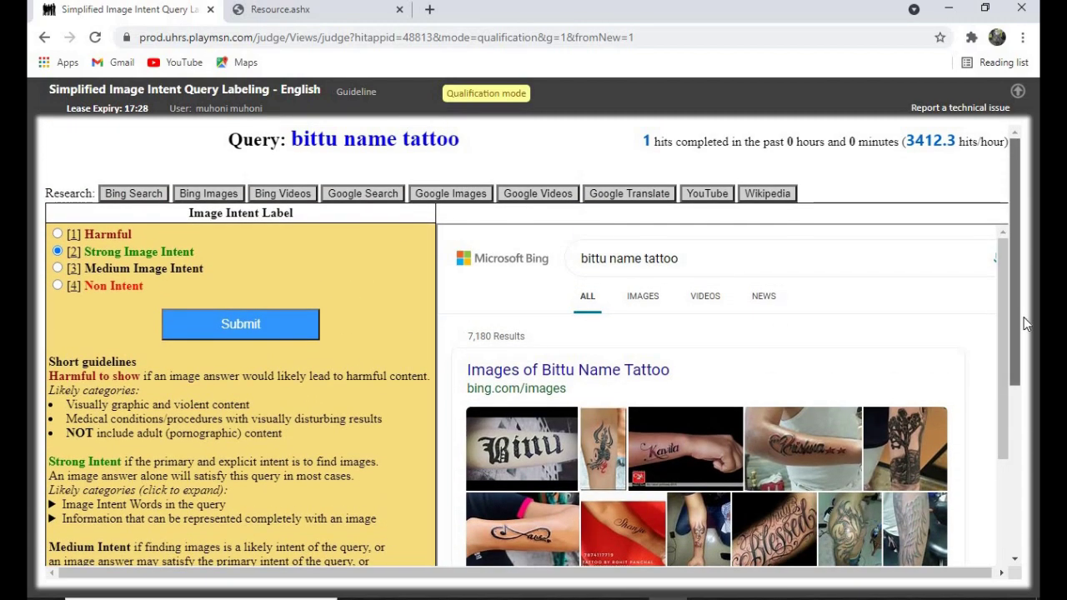
scroll(1025, 325, "down", 1)
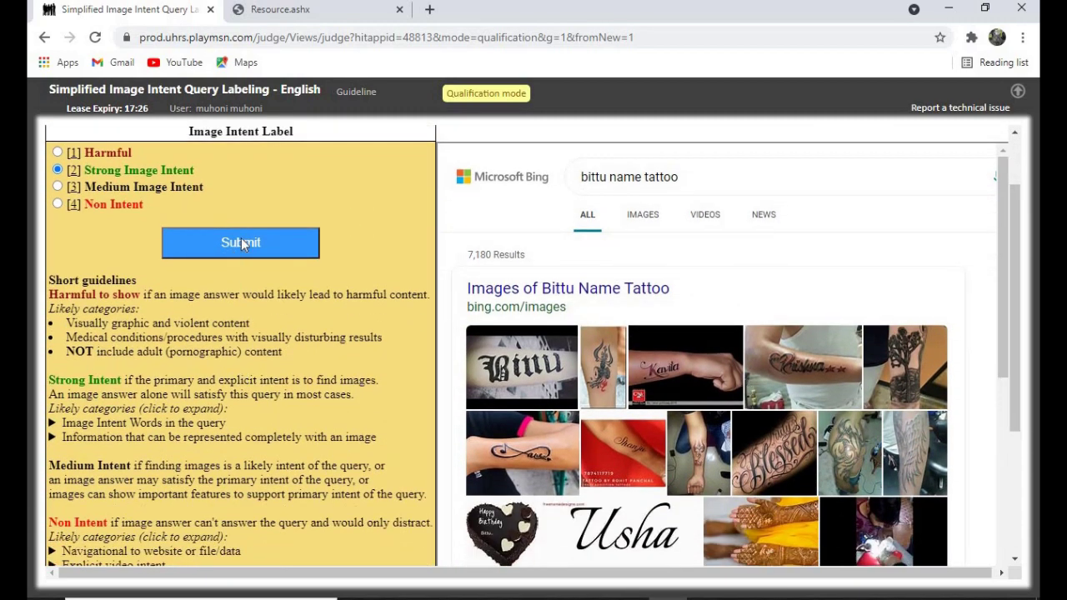
left_click(240, 243)
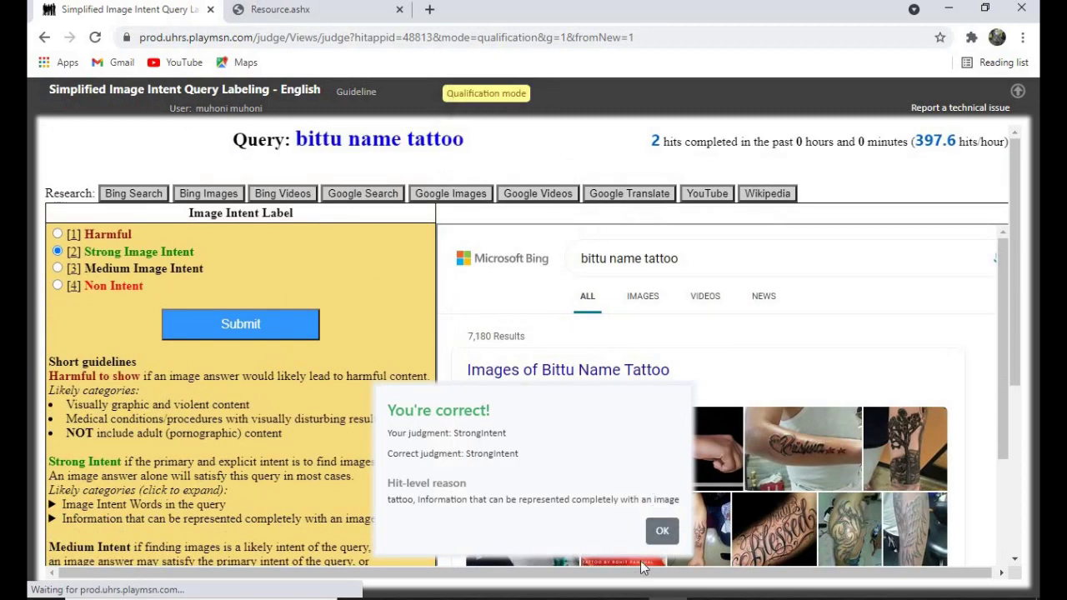
left_click(660, 531)
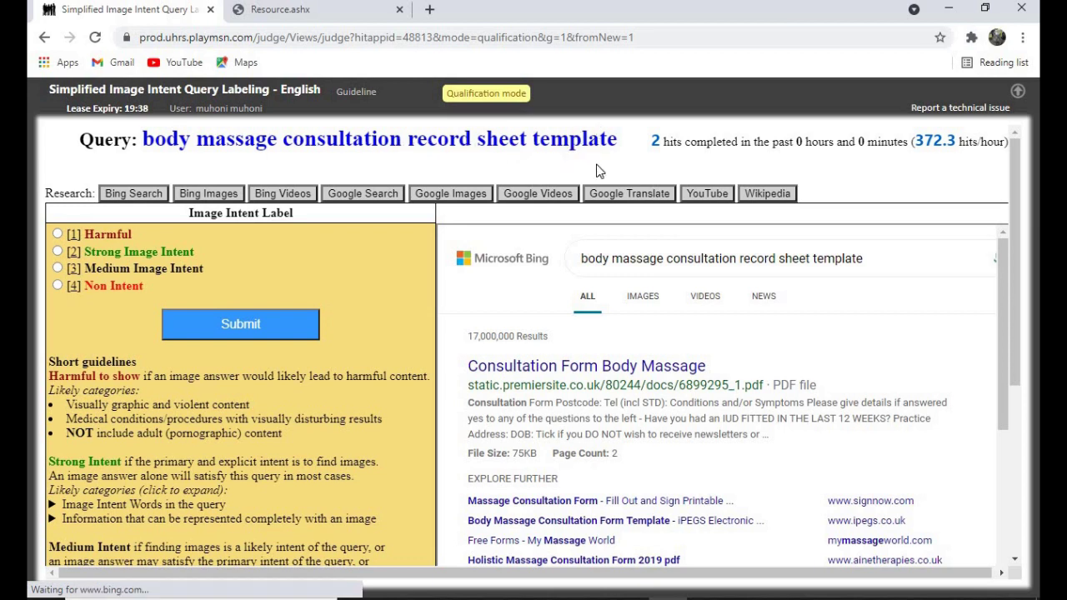
Label the query "body massage consultation record sheet template" as Strong Image Intent, submit it and dismiss the feedback.
left_click_drag(530, 133, 622, 147)
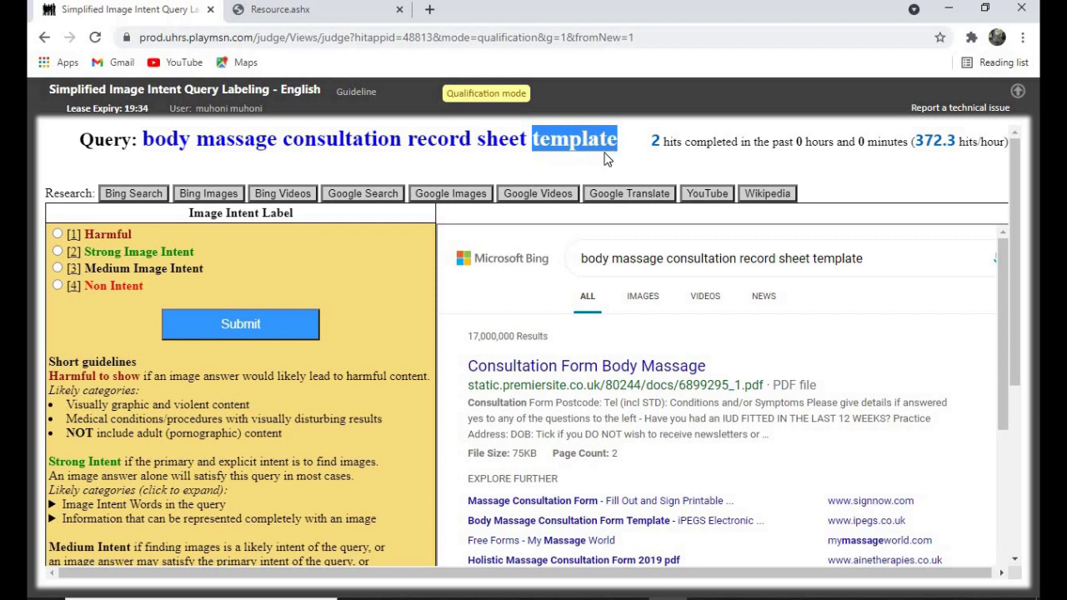
left_click(58, 251)
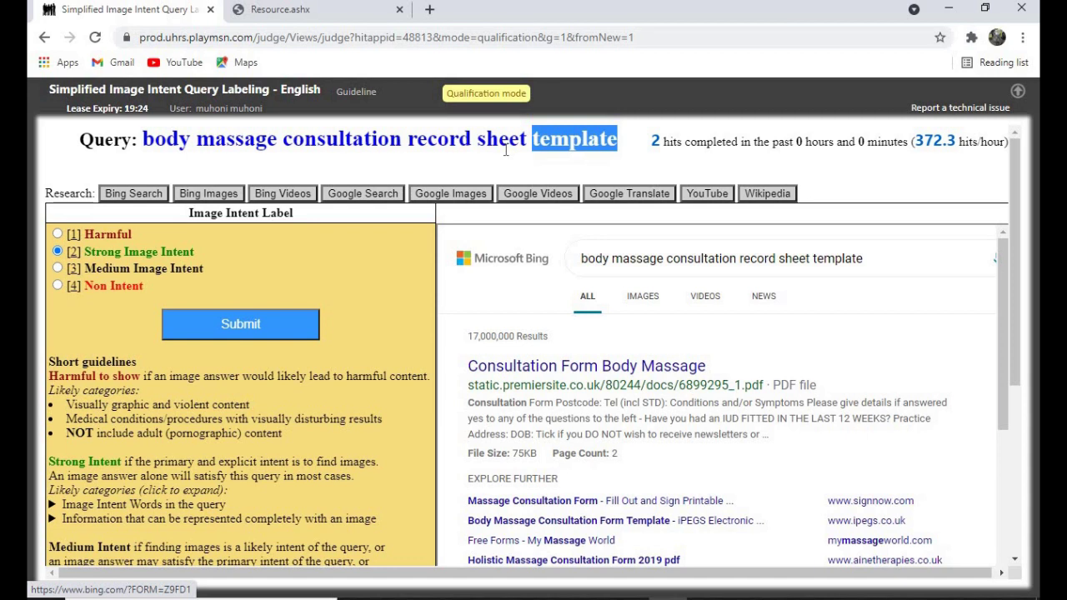
left_click(250, 330)
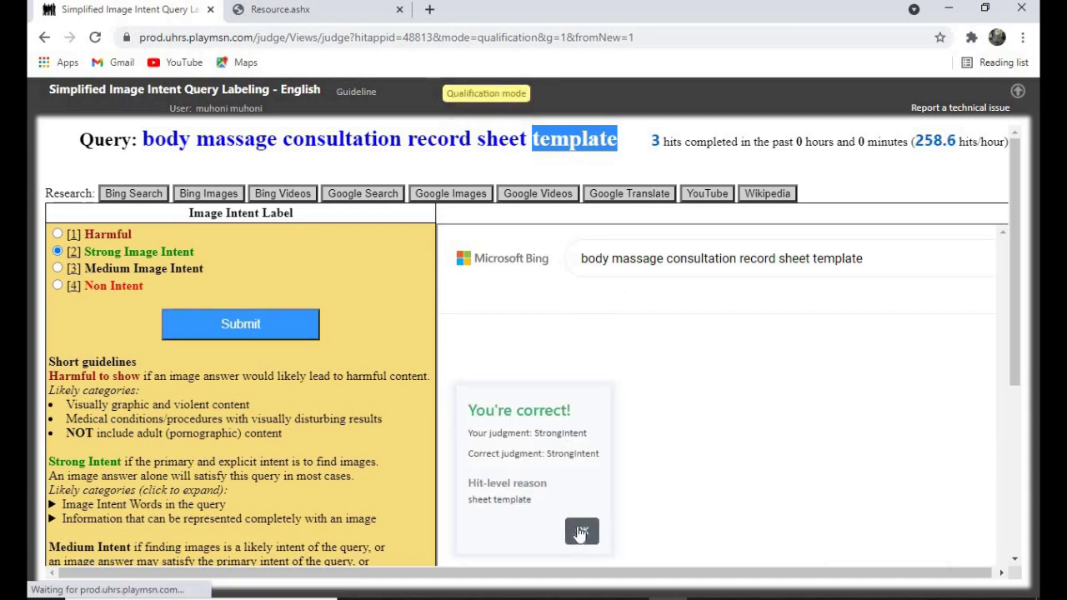
left_click(576, 527)
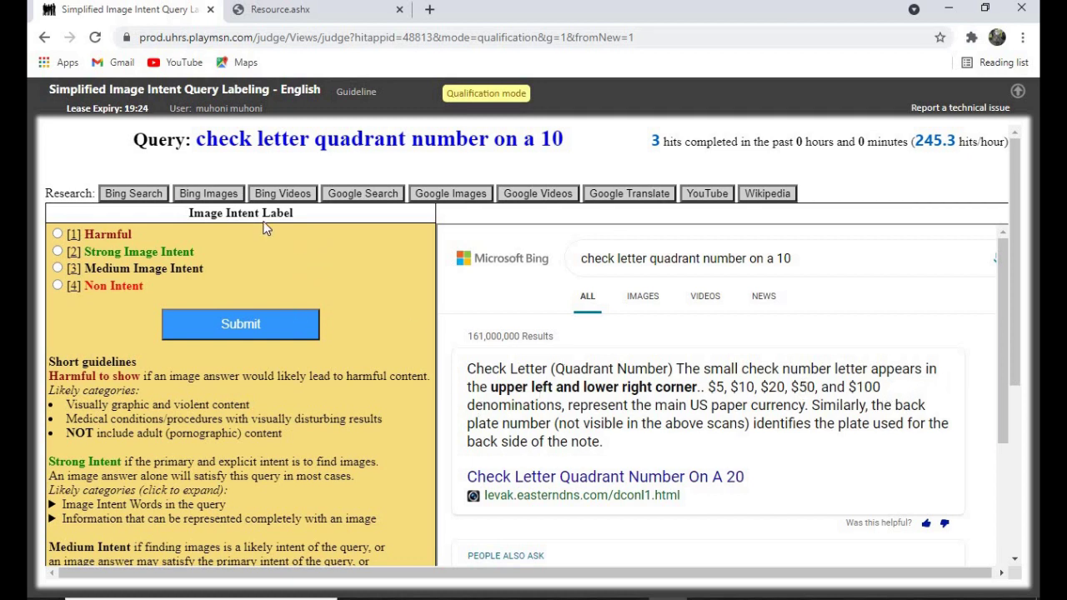
Examine the query "check letter quadrant number on a 10", its Bing text and image results, and the short guidelines.
left_click_drag(582, 152, 397, 171)
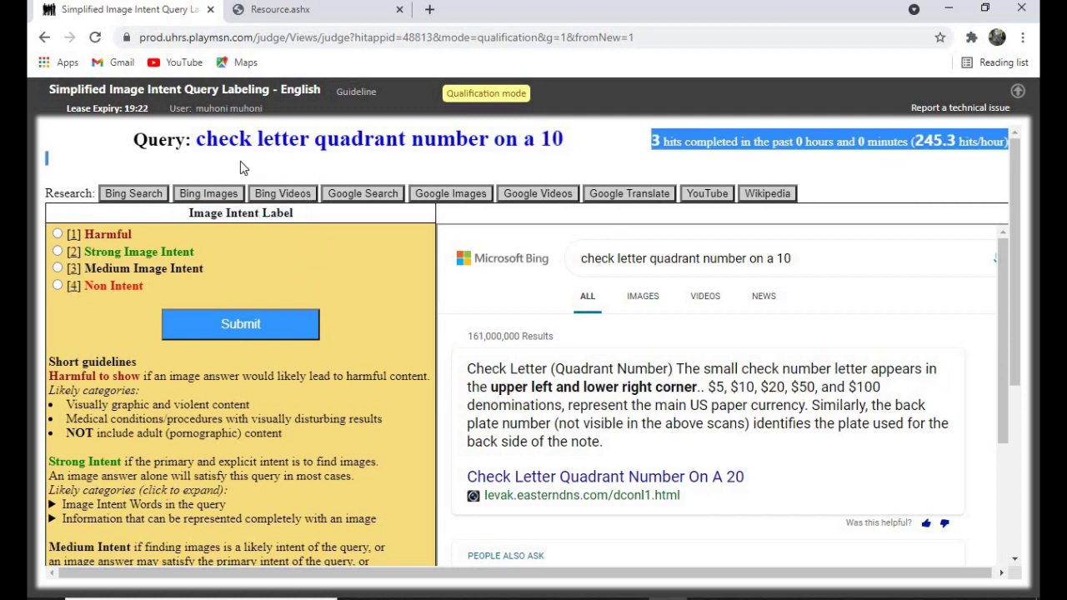
left_click_drag(566, 139, 195, 139)
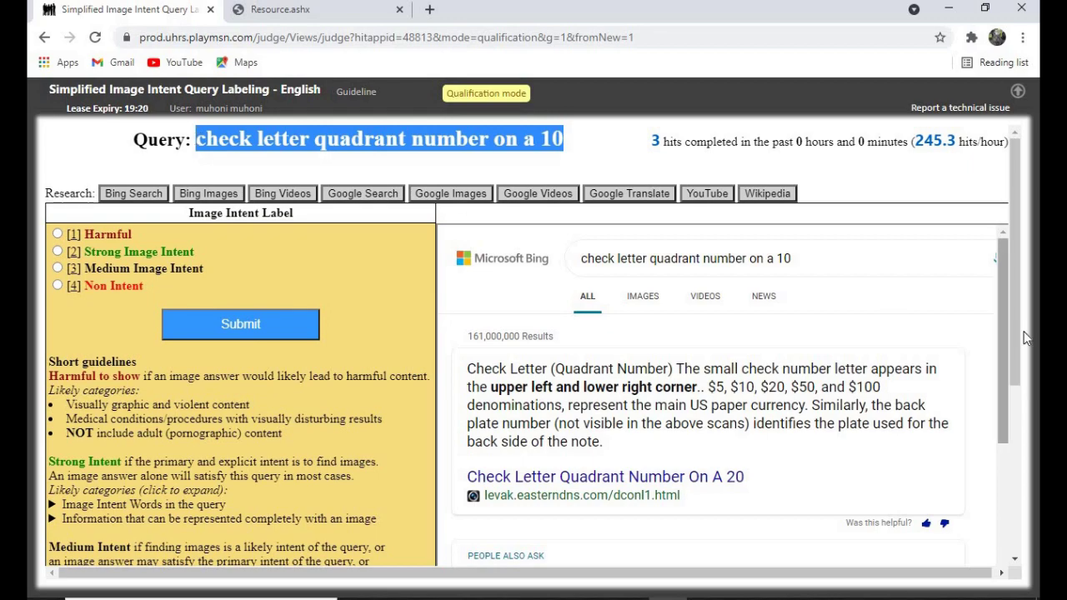
mouse_move(1018, 294)
left_mouse_down()
mouse_move(1026, 325)
mouse_move(1029, 288)
mouse_move(1023, 443)
mouse_move(1015, 313)
left_mouse_up()
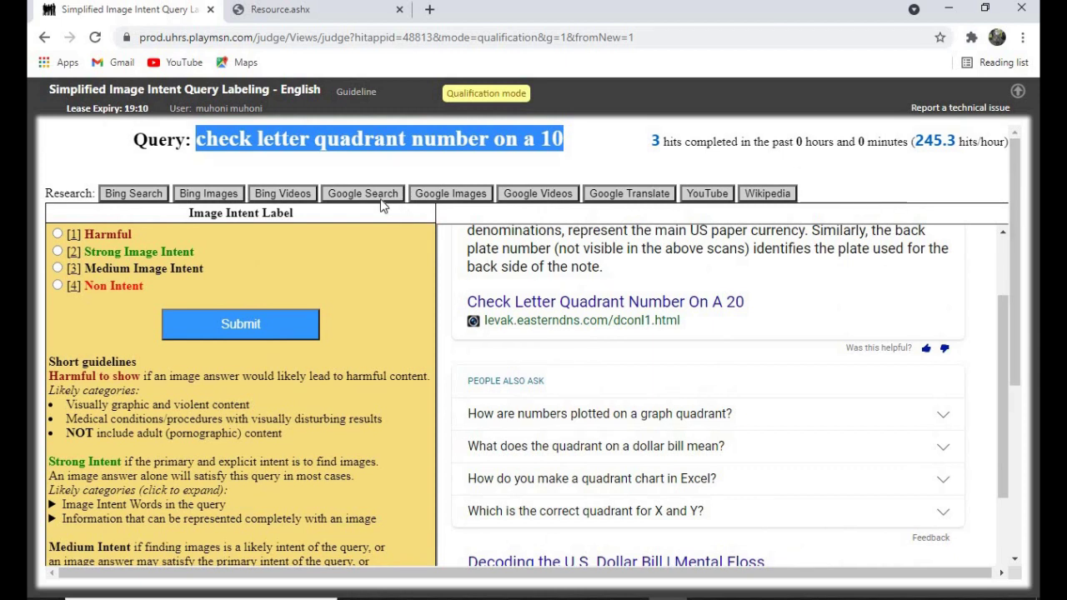
left_click(310, 163)
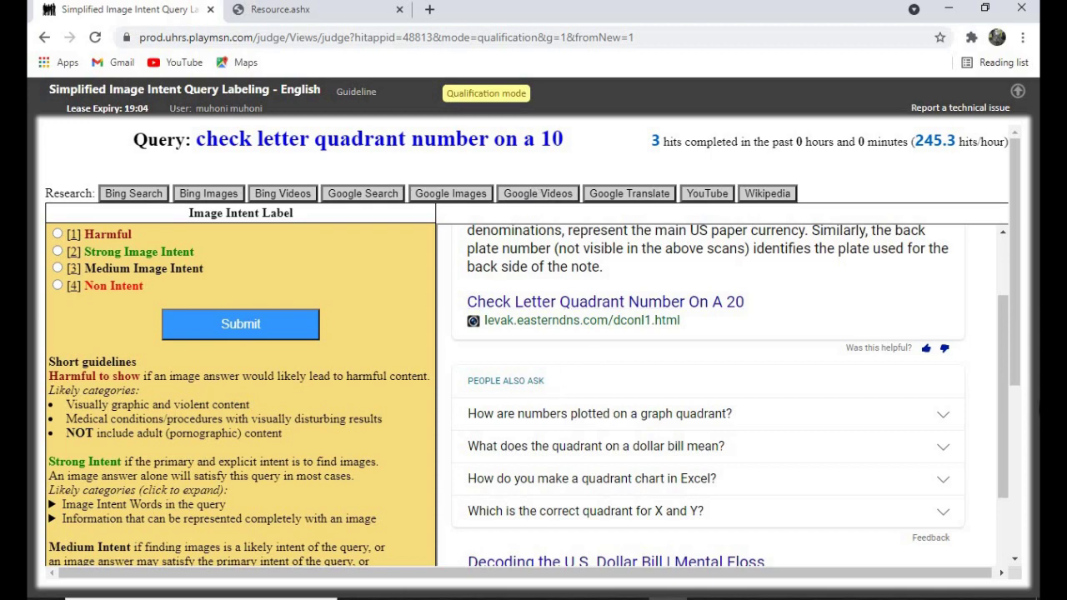
scroll(1004, 392, "up", 3)
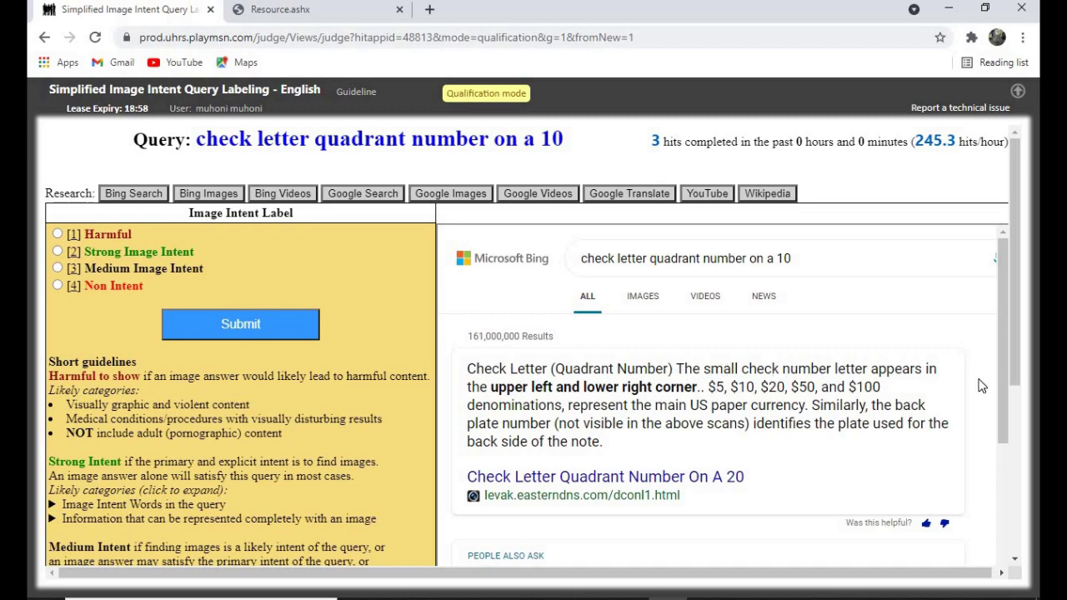
scroll(1014, 336, "down", 3)
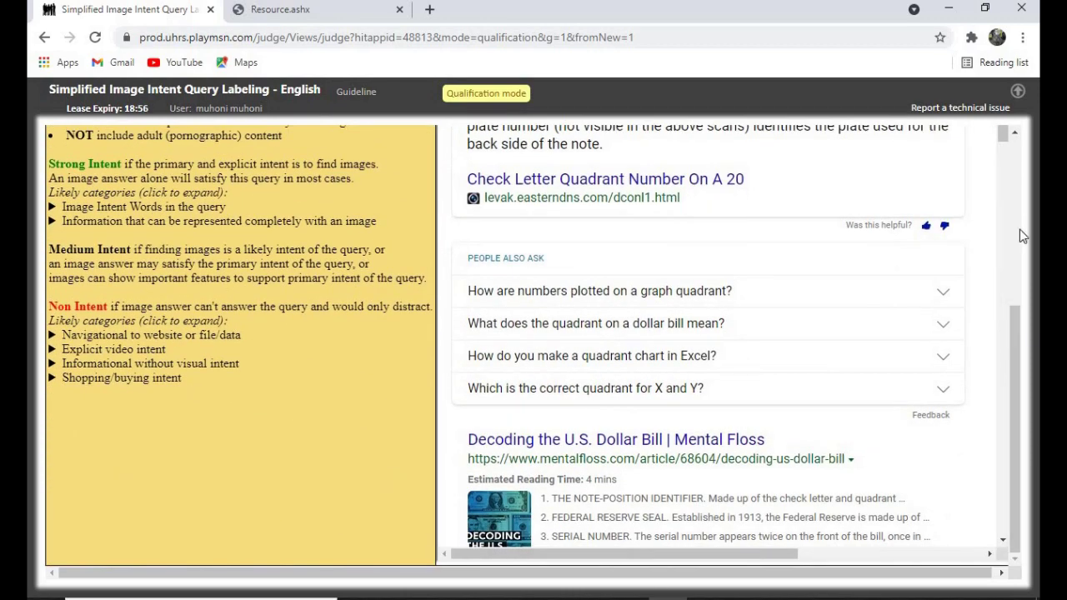
scroll(1006, 138, "down", 5)
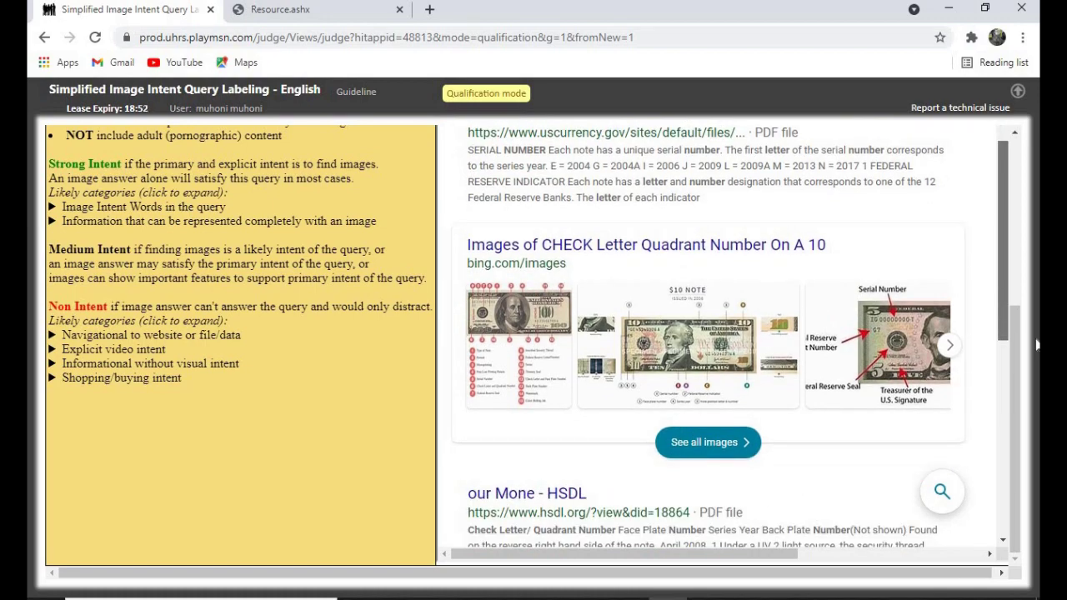
scroll(1017, 383, "up", 5)
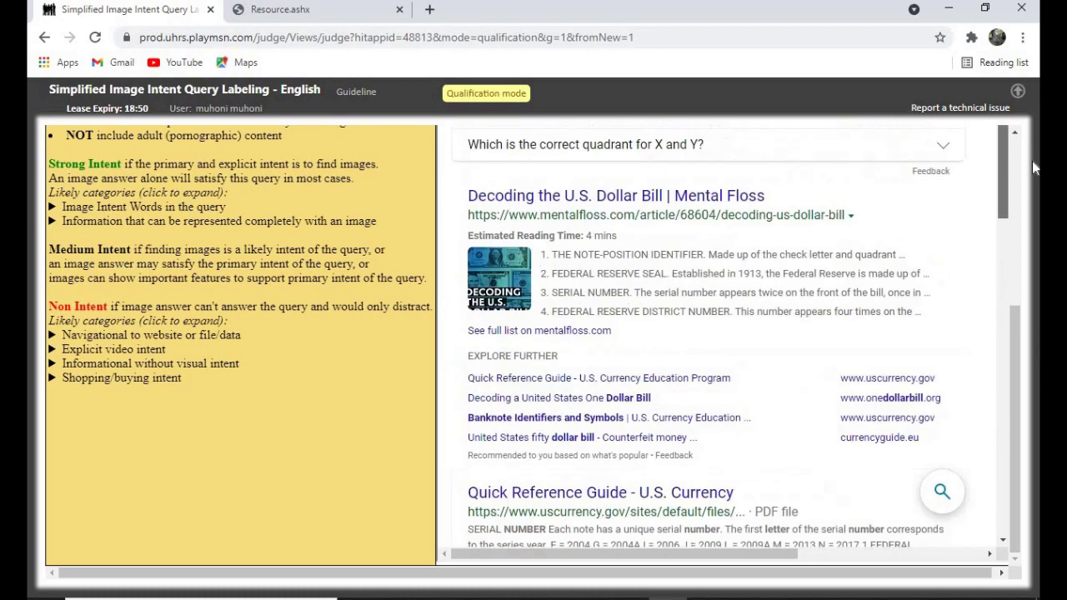
left_click_drag(1015, 392, 1019, 167)
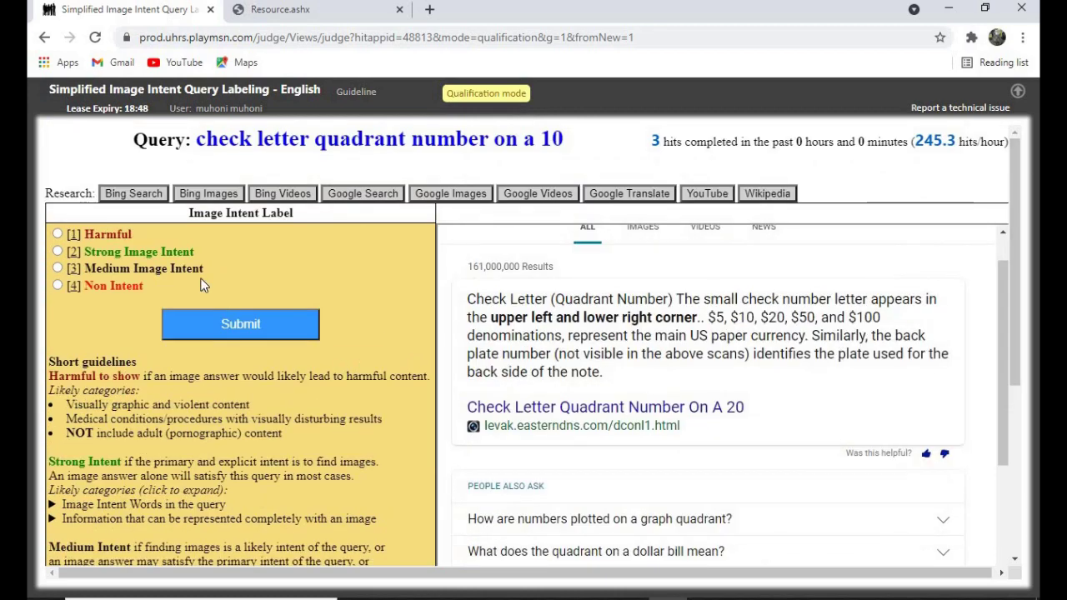
Label the query "check letter quadrant number on a 10" as Medium Image Intent and submit the judgment.
left_click_drag(52, 295, 55, 269)
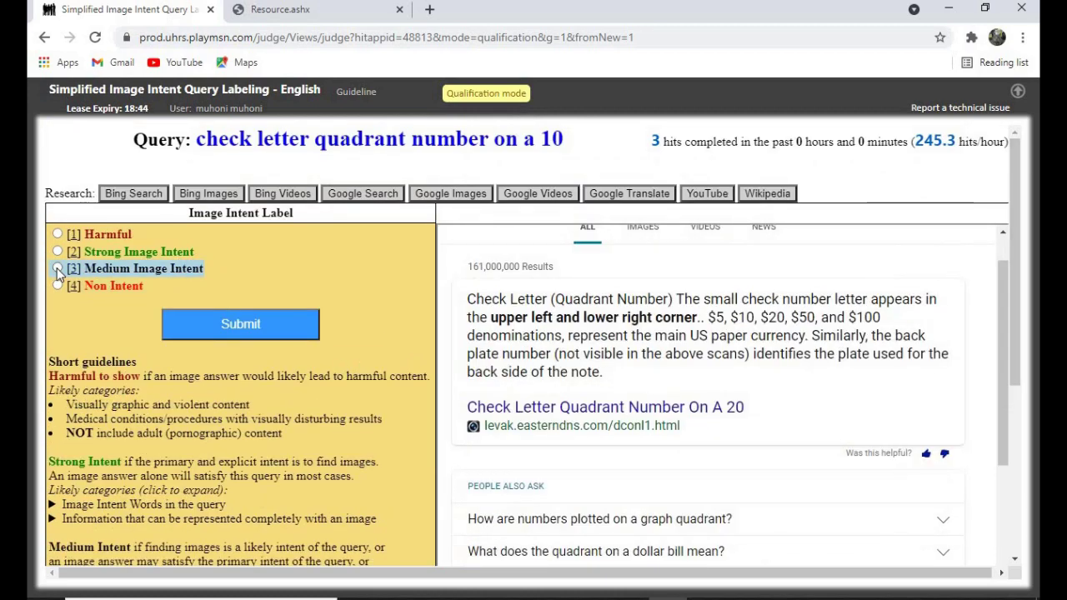
left_click(57, 286)
left_click(457, 336)
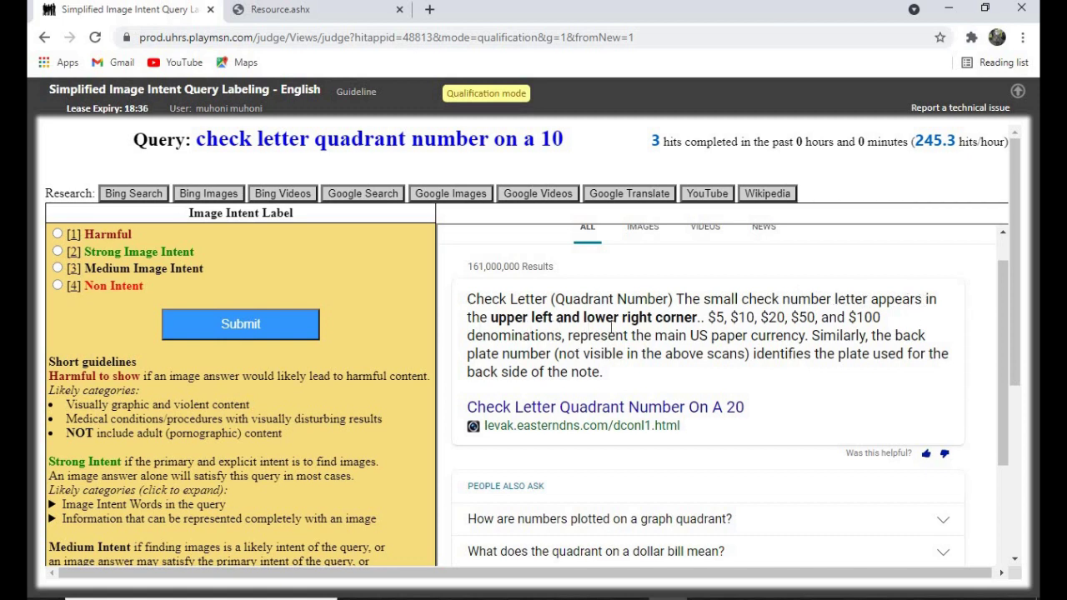
left_click(61, 268)
left_click(254, 330)
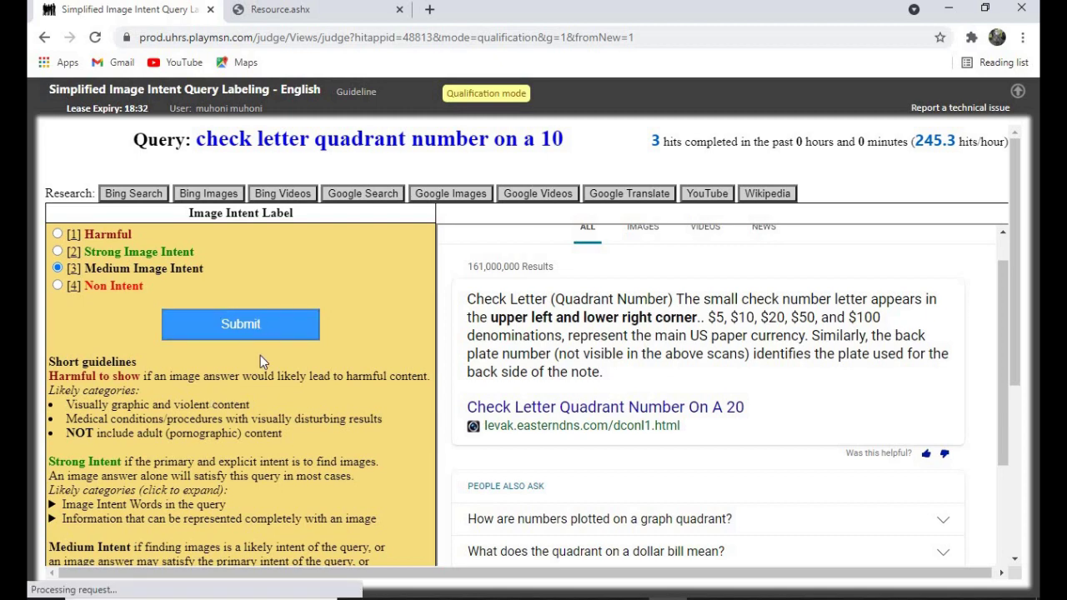
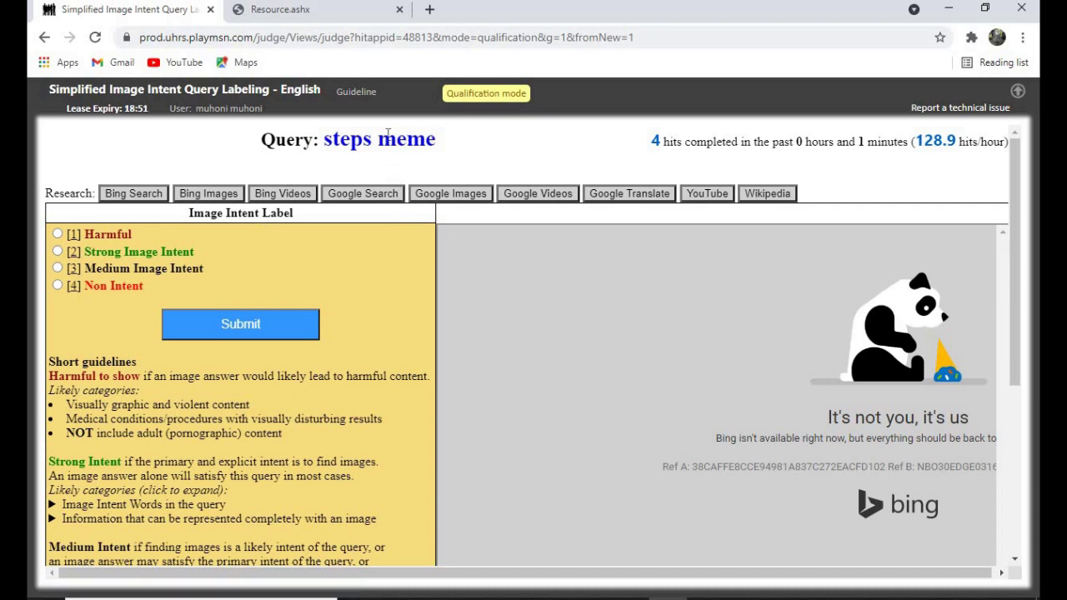
Label the query "steps meme" as Strong Image Intent, submit it and dismiss the feedback.
left_click_drag(378, 135, 437, 140)
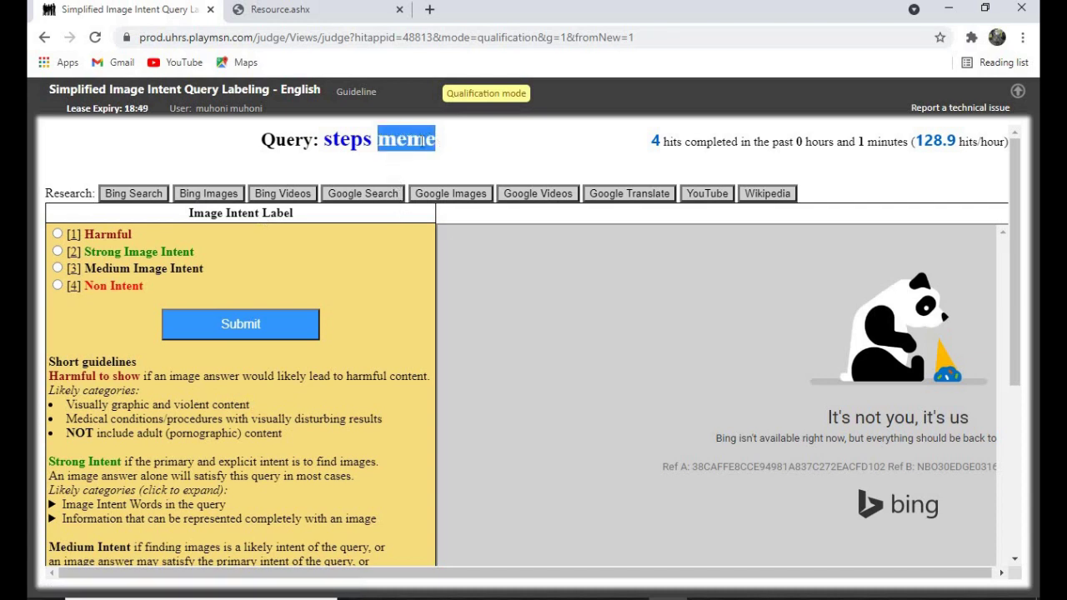
left_click(496, 150)
left_click_drag(258, 267, 59, 269)
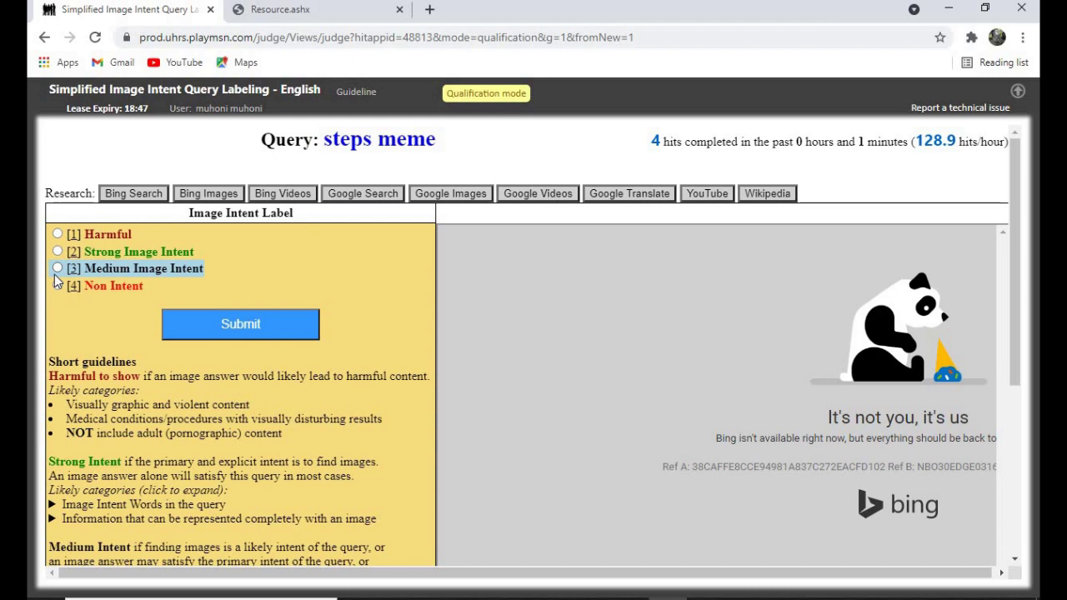
triple_click(57, 258)
left_click(56, 252)
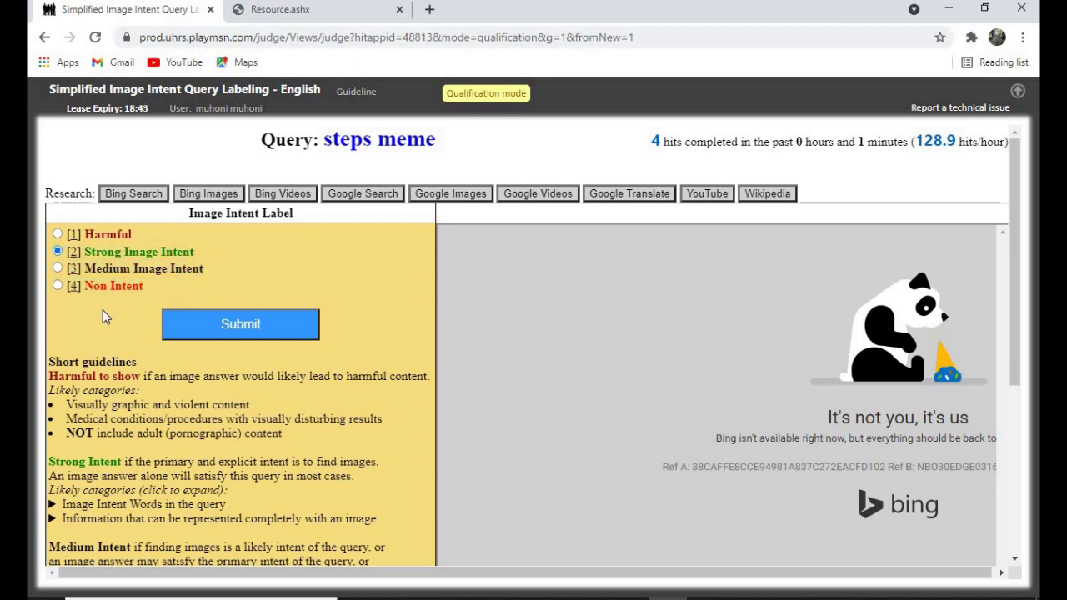
double_click(421, 139)
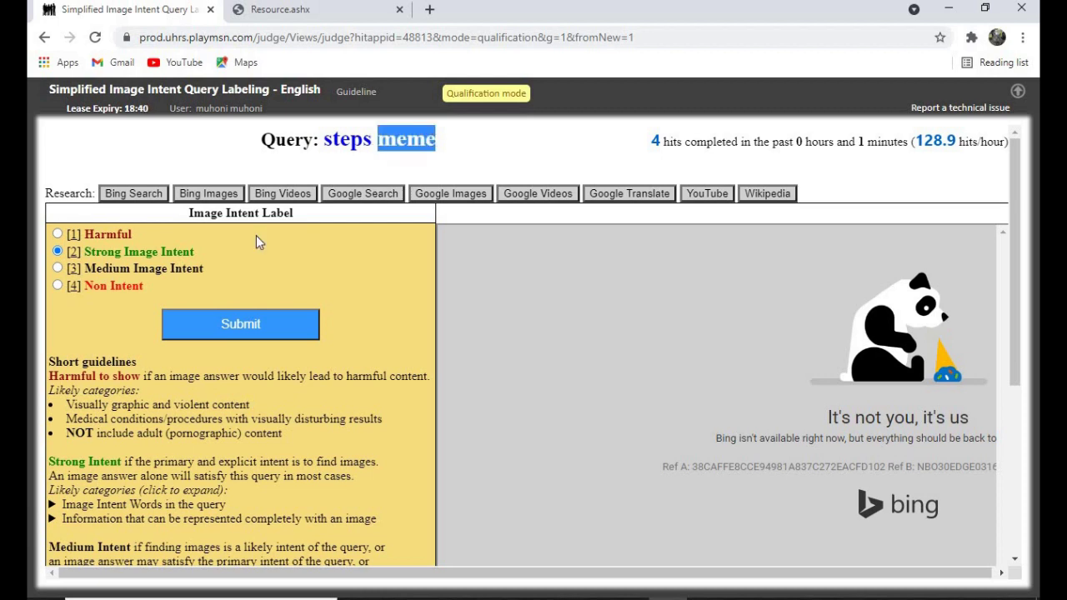
left_click(259, 336)
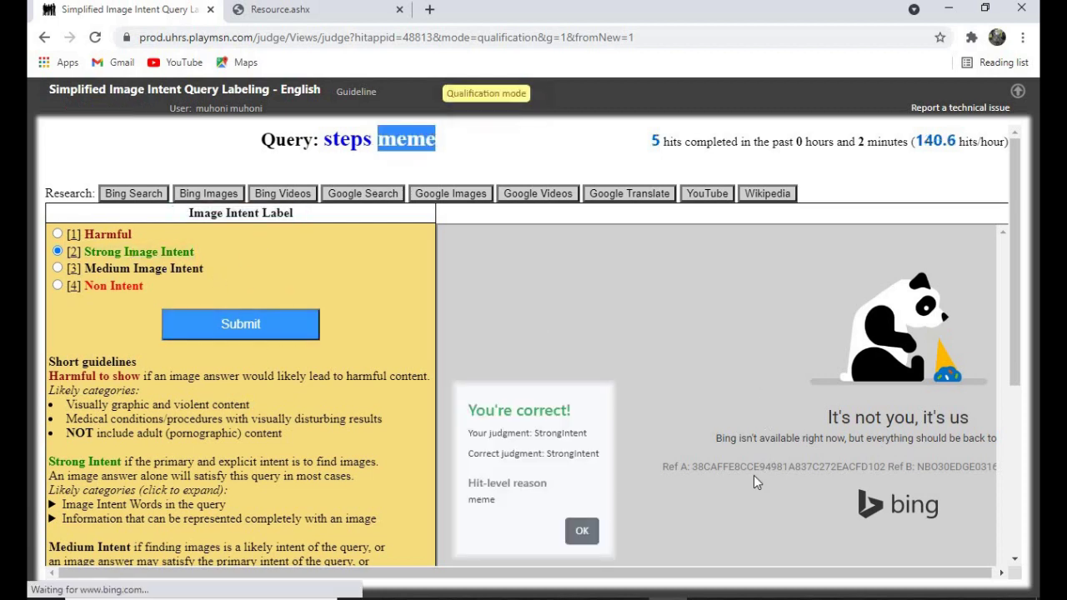
left_click(584, 531)
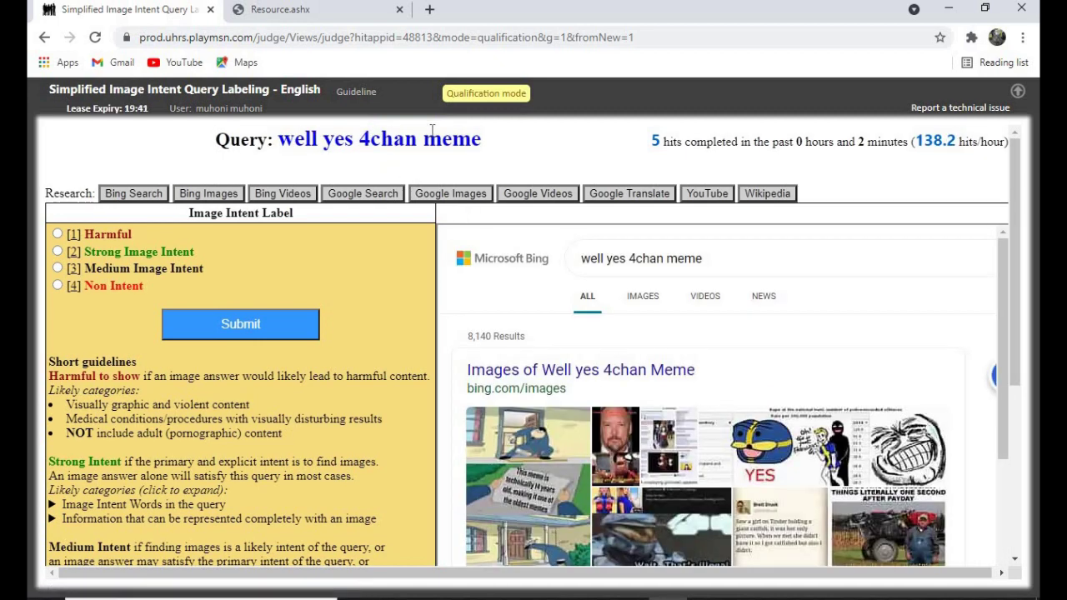
Label the query "well yes 4chan meme" as Strong Image Intent, submit it and dismiss the feedback.
left_click_drag(425, 134, 541, 162)
left_click(541, 162)
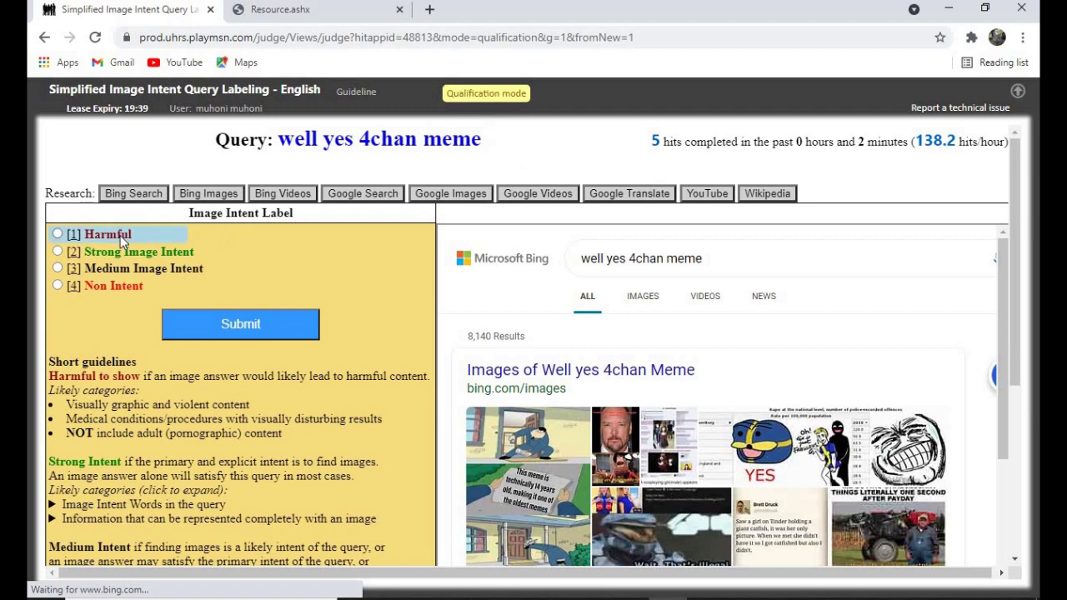
left_click(60, 252)
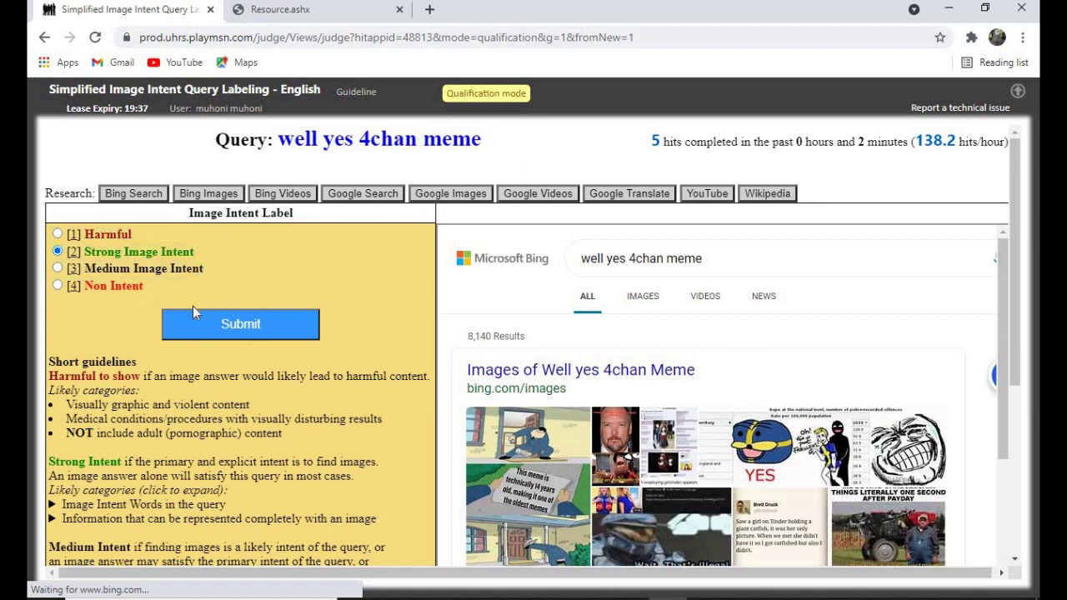
left_click(242, 331)
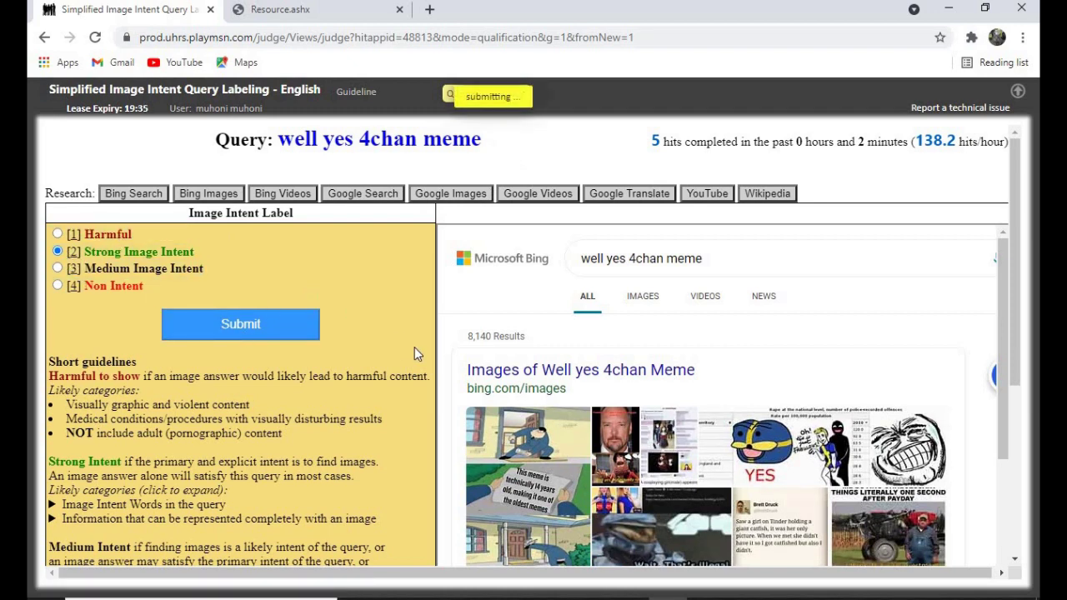
left_click(582, 531)
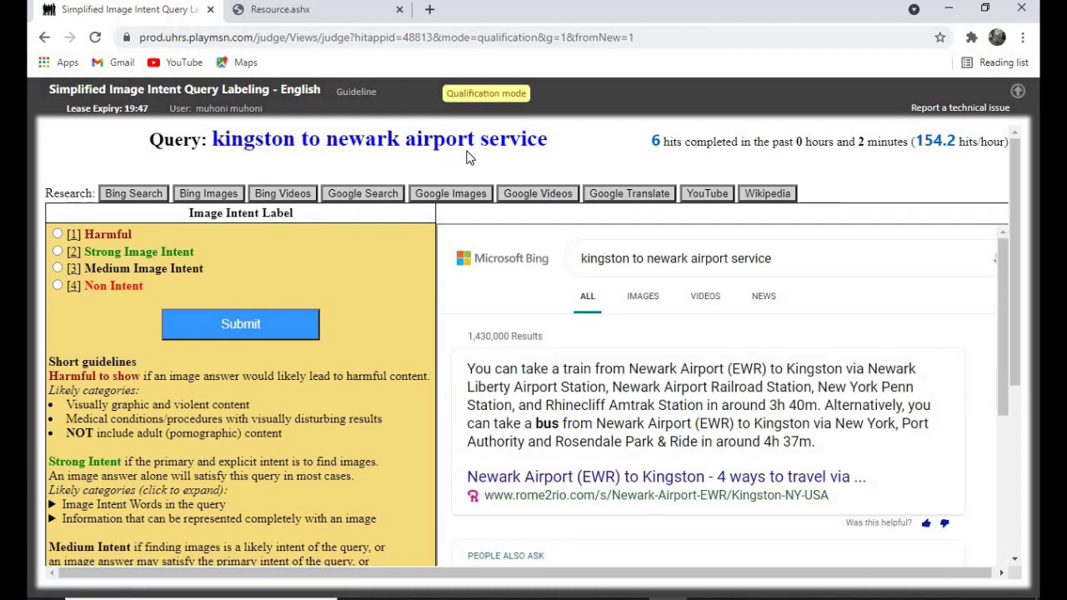
Label the query "kingston to newark airport service" as Non Intent, submit it and dismiss the feedback.
left_click_drag(551, 140, 482, 145)
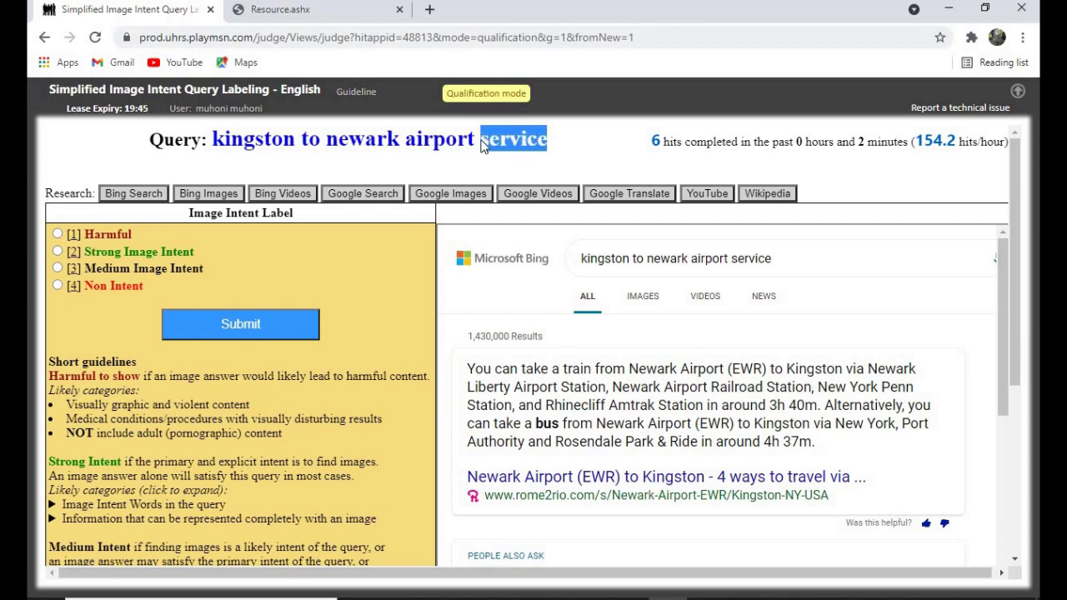
left_click(607, 145)
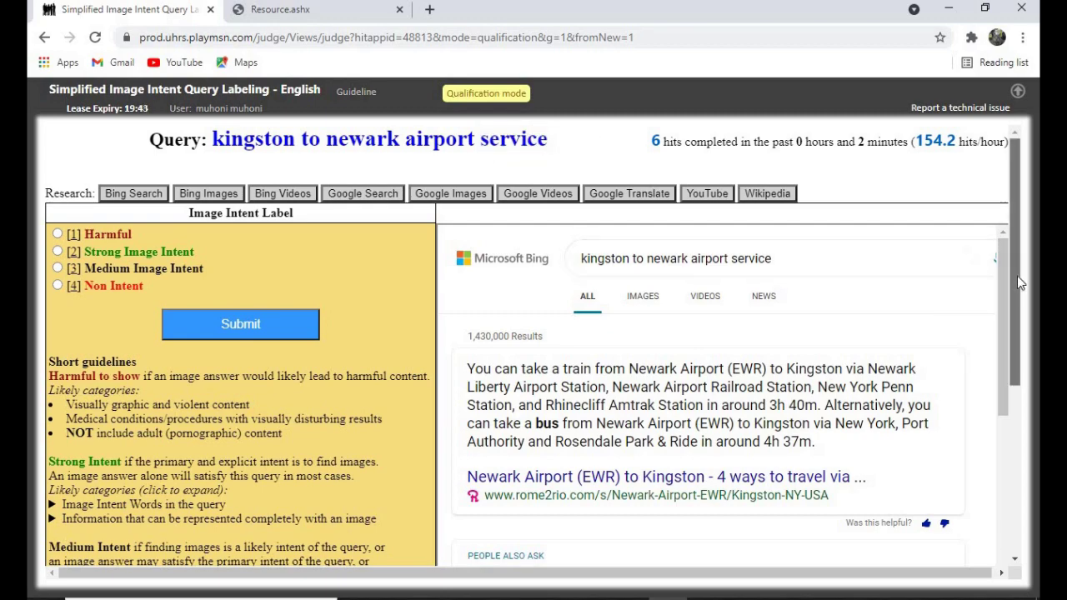
left_click_drag(1018, 276, 1024, 317)
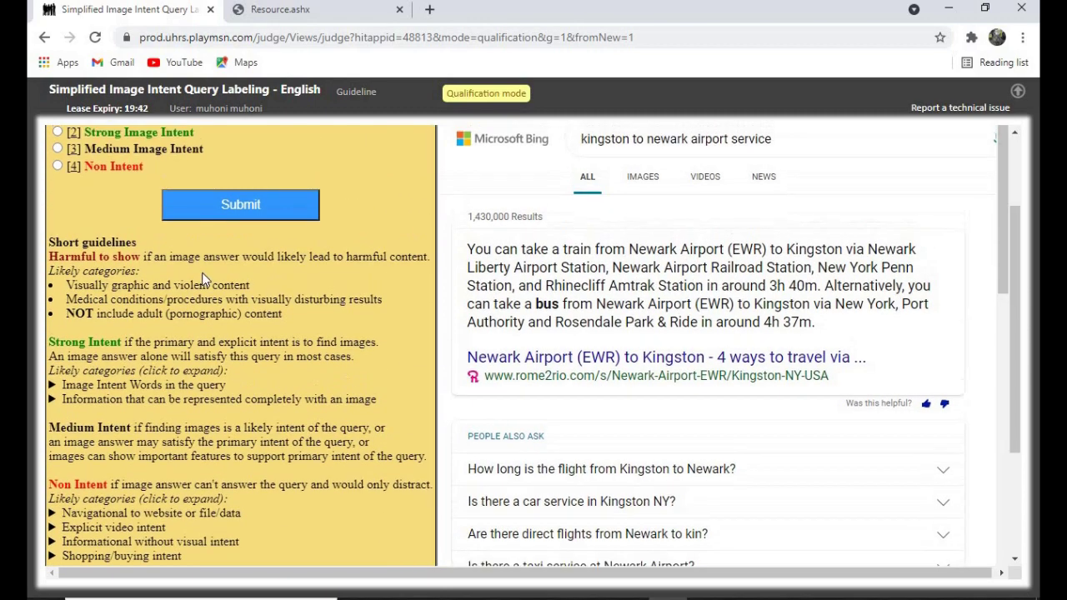
left_click_drag(48, 183, 55, 171)
left_click(58, 167)
left_click(245, 204)
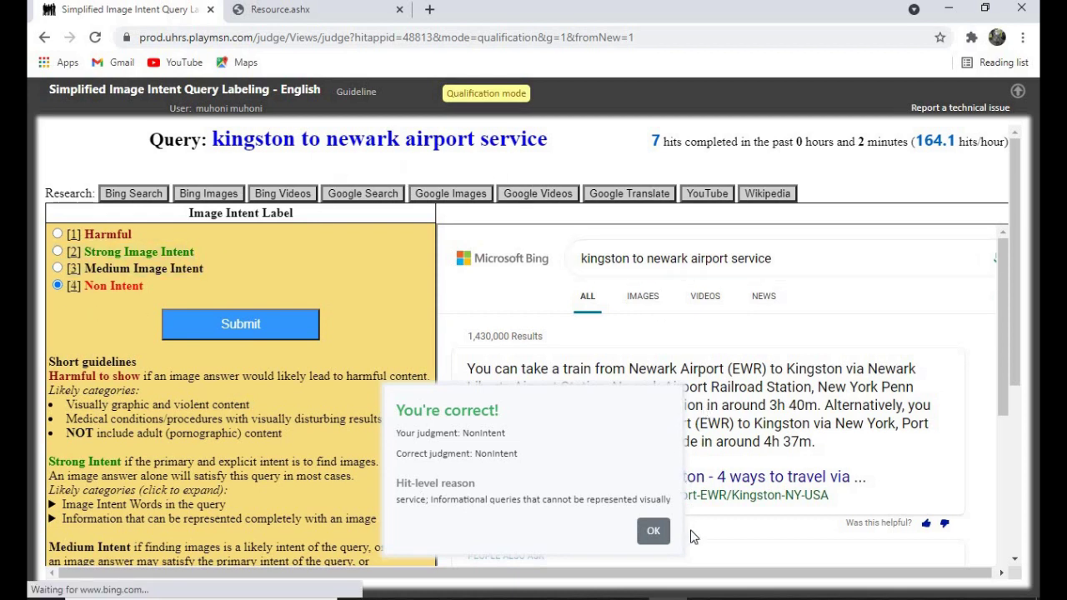
left_click(651, 532)
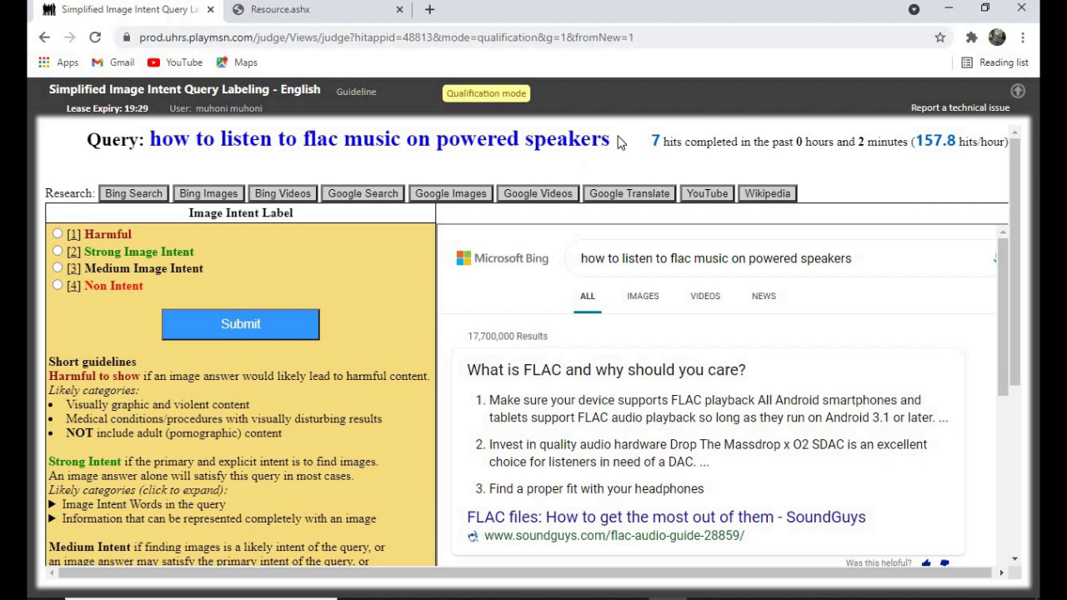
Label the query "how to listen to flac music on powered speakers" as Non Intent, submit it and dismiss the feedback.
left_click_drag(611, 139, 534, 138)
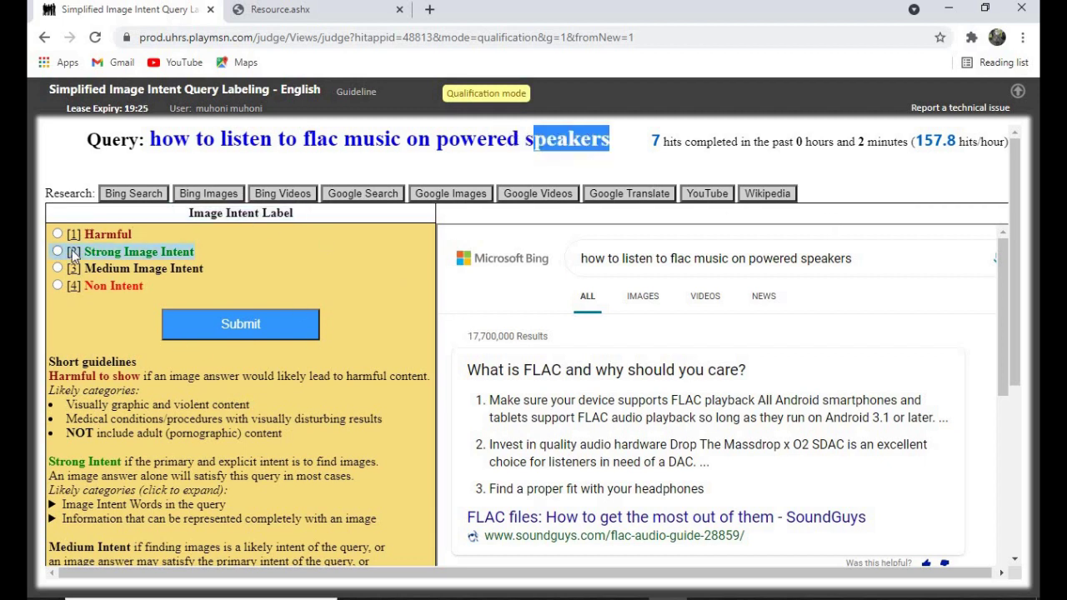
left_click(58, 286)
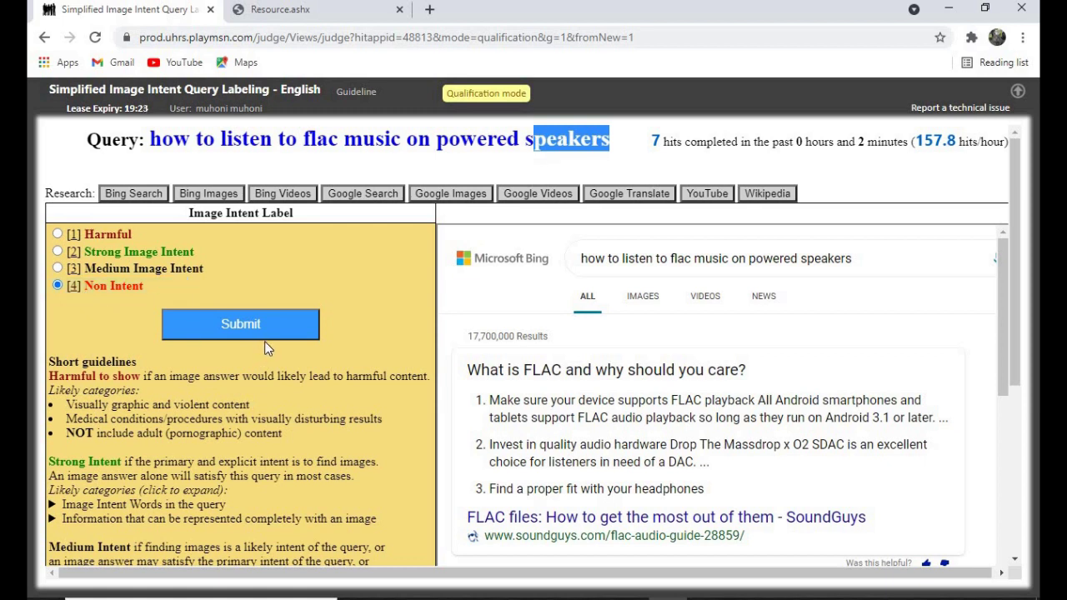
left_click(248, 321)
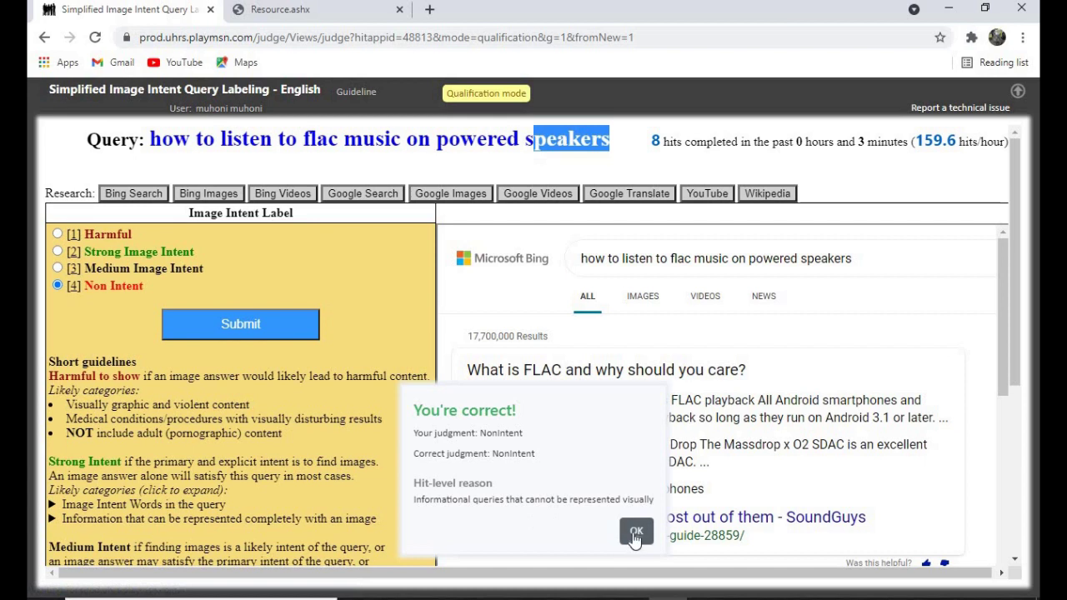
left_click(635, 534)
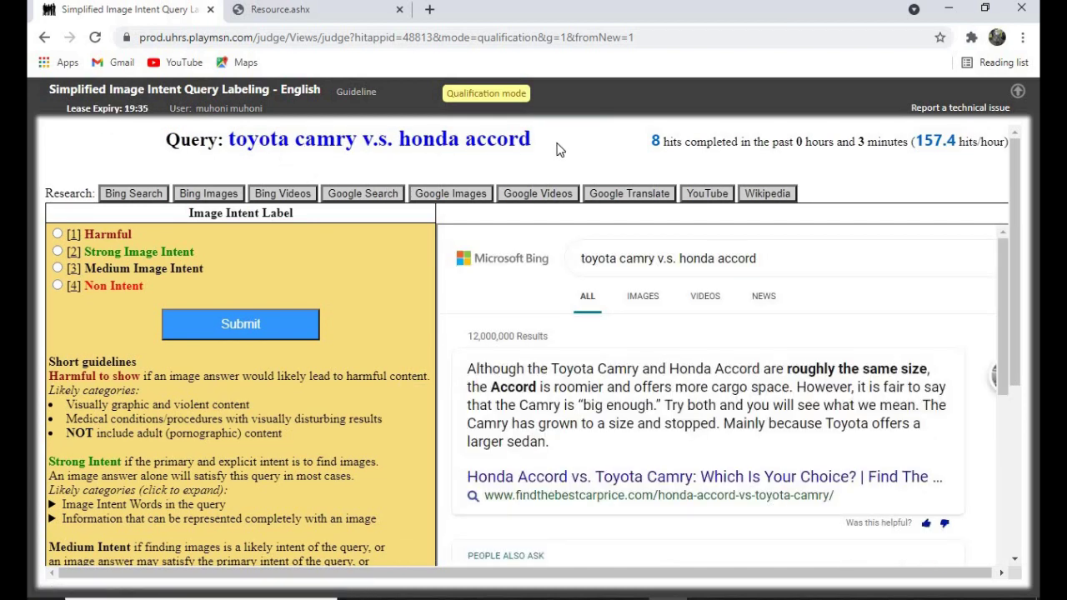
Label the query "toyota camry v.s. honda accord" as Medium Image Intent, submit it and dismiss the feedback.
double_click(467, 148)
left_click(713, 360)
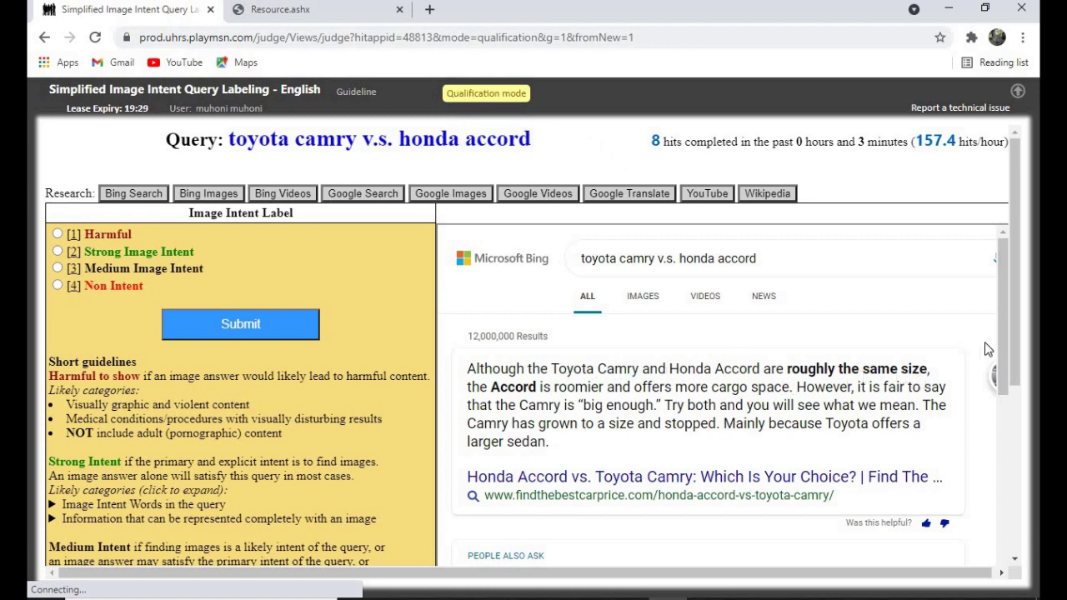
left_click_drag(1018, 242, 1000, 281)
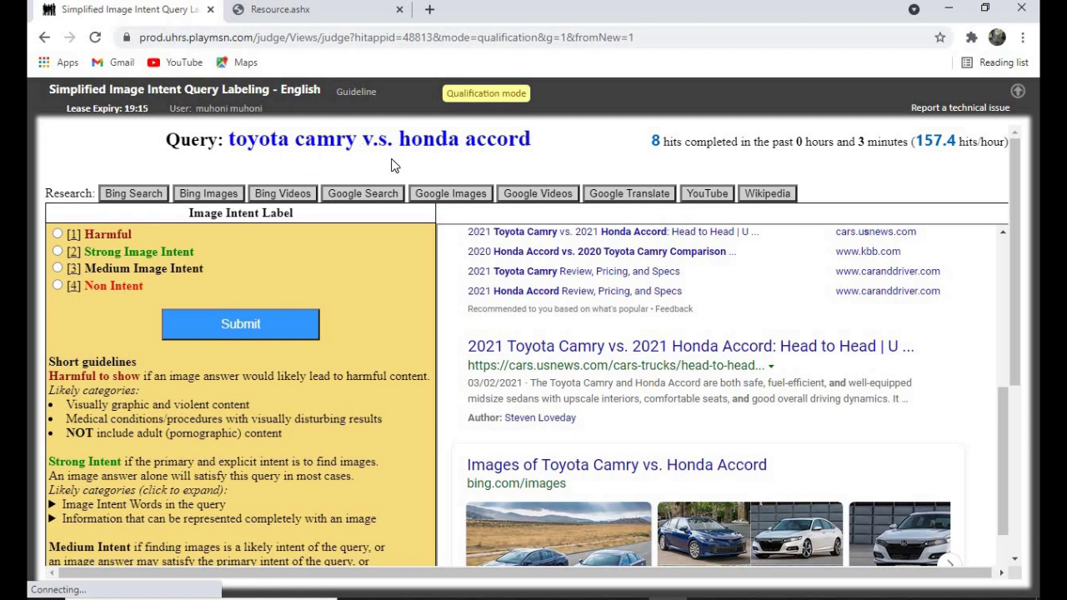
left_click_drag(298, 140, 536, 140)
left_click(590, 155)
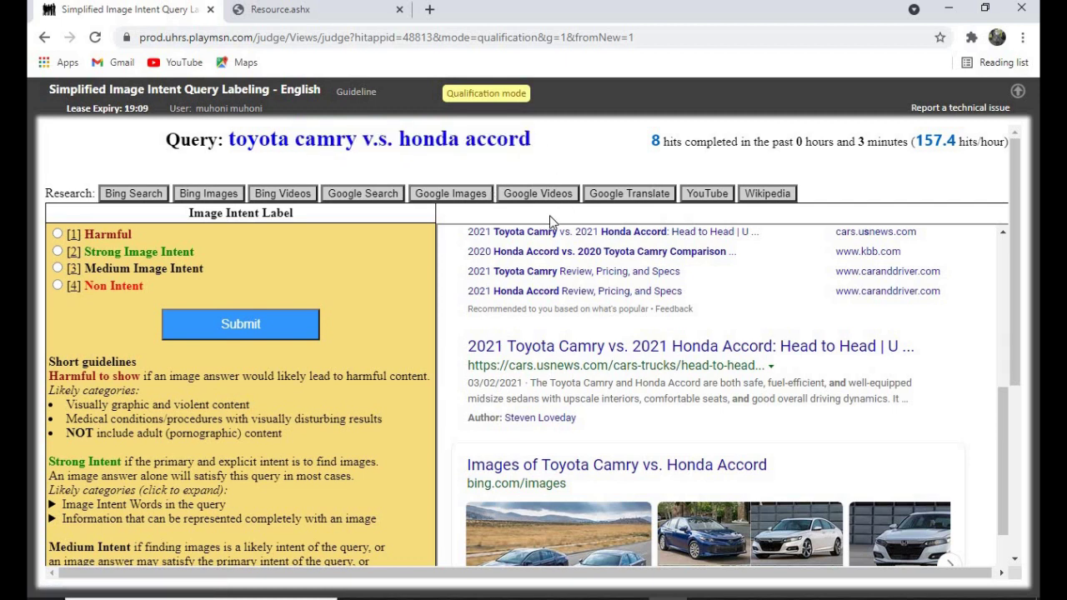
left_click(56, 269)
left_click(241, 320)
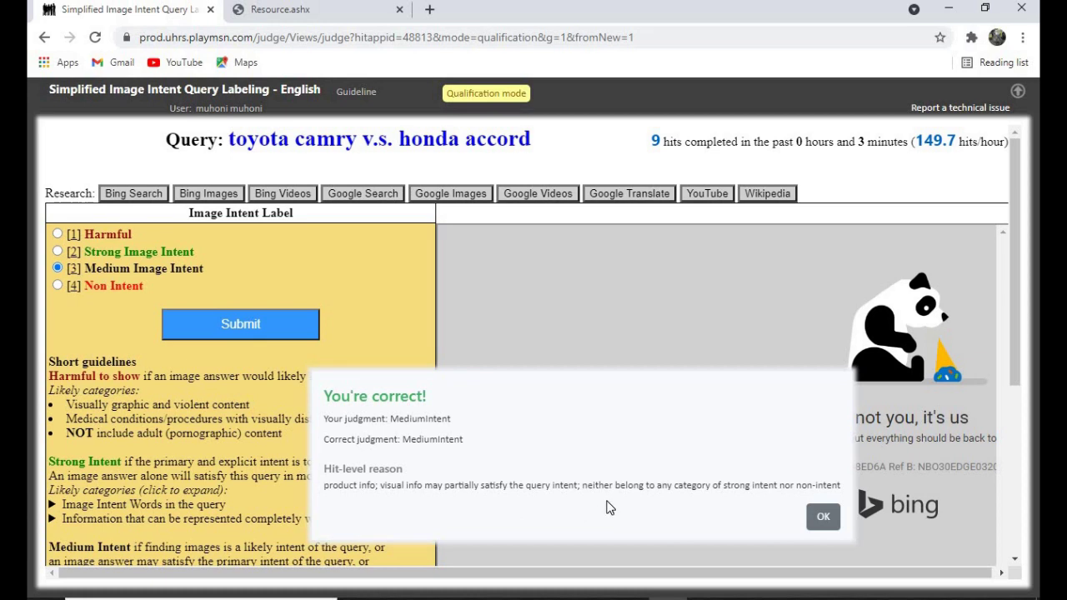
left_click(822, 518)
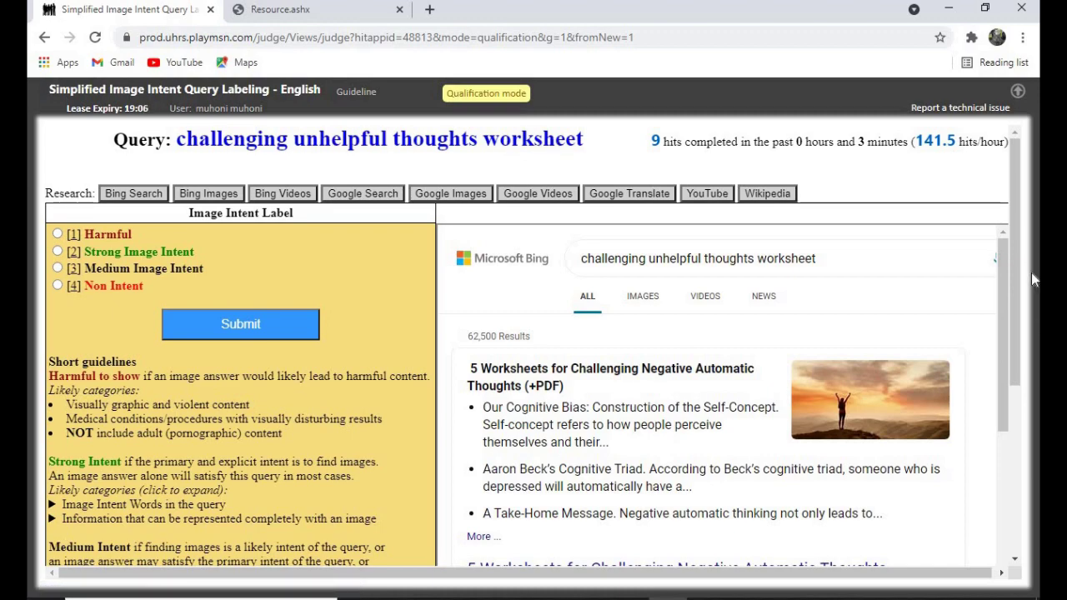
Review the results for "challenging unhelpful thoughts worksheet", submit the query as Strong Image Intent and dismiss the feedback.
scroll(1020, 234, "down", 4)
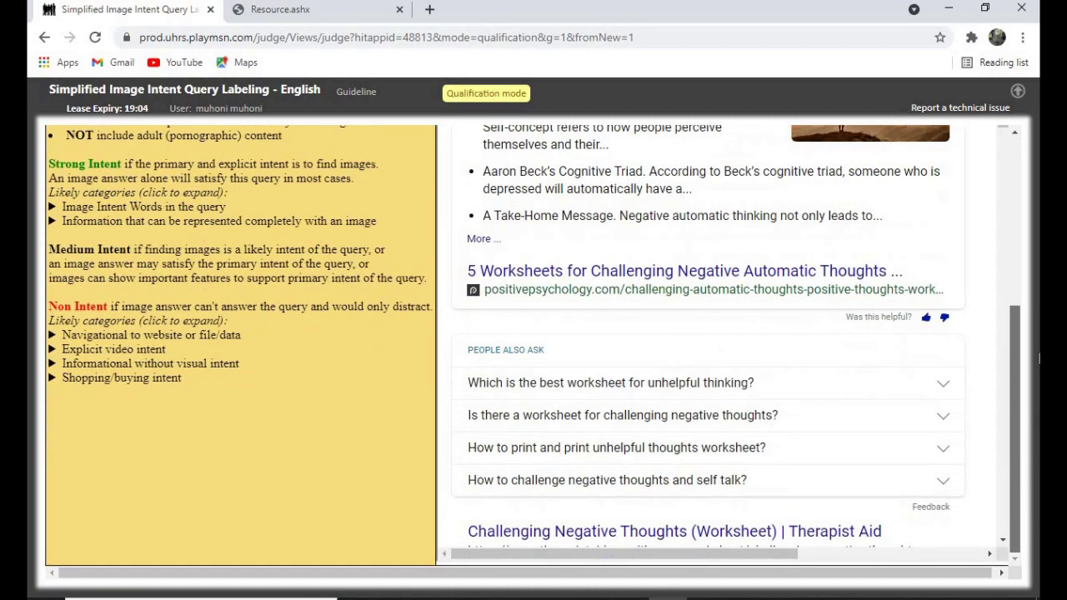
scroll(1021, 234, "up", 2)
left_click_drag(1006, 215, 1014, 458)
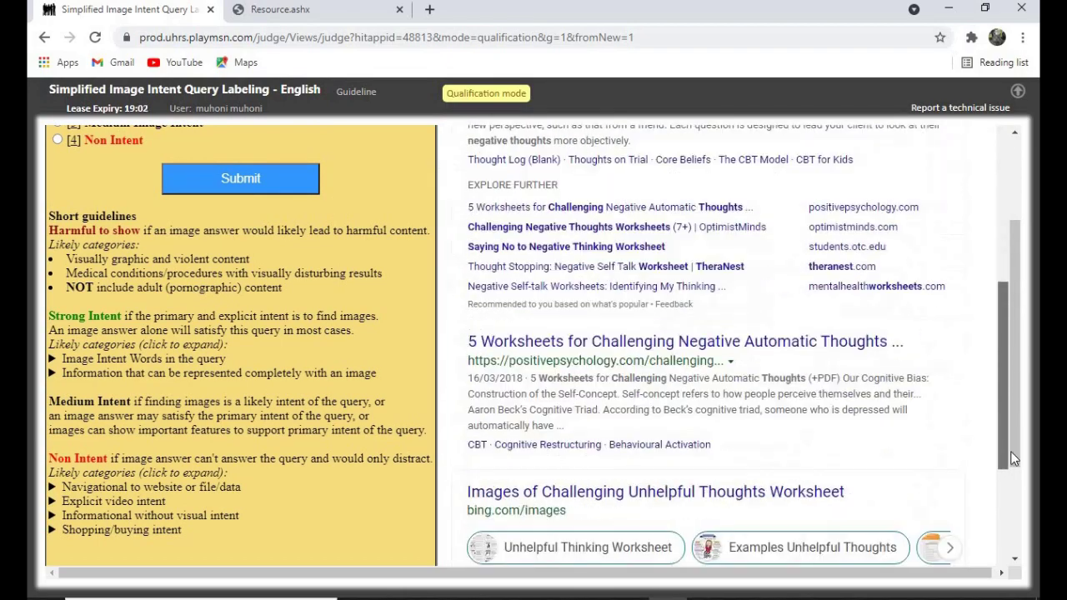
scroll(1013, 461, "down", 3)
scroll(1008, 419, "up", 2)
scroll(1008, 419, "down", 2)
scroll(1017, 358, "up", 2)
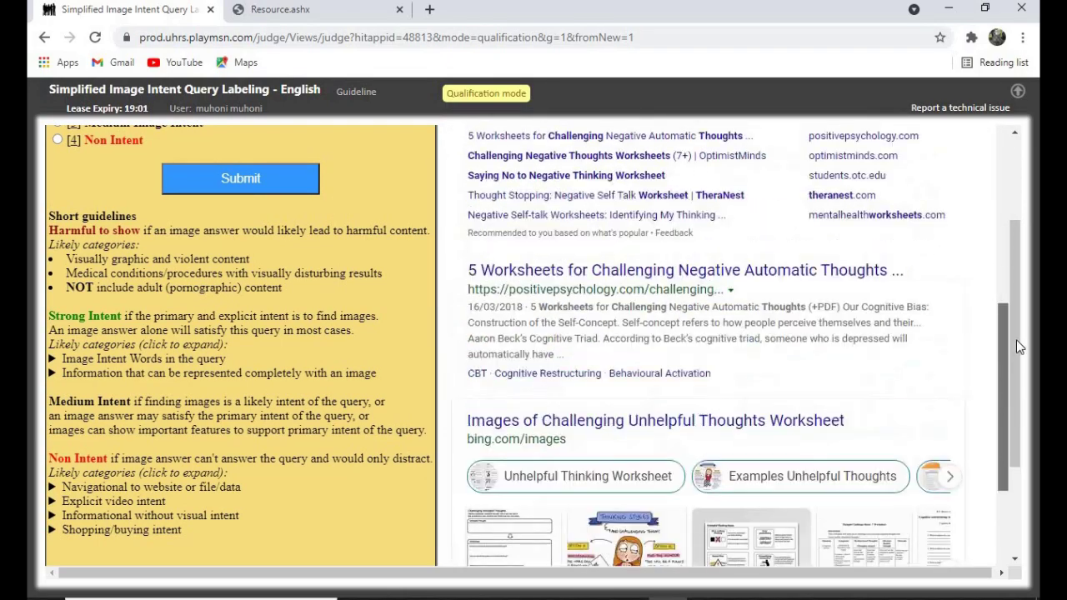
scroll(1017, 317, "up", 4)
scroll(1018, 162, "up", 2)
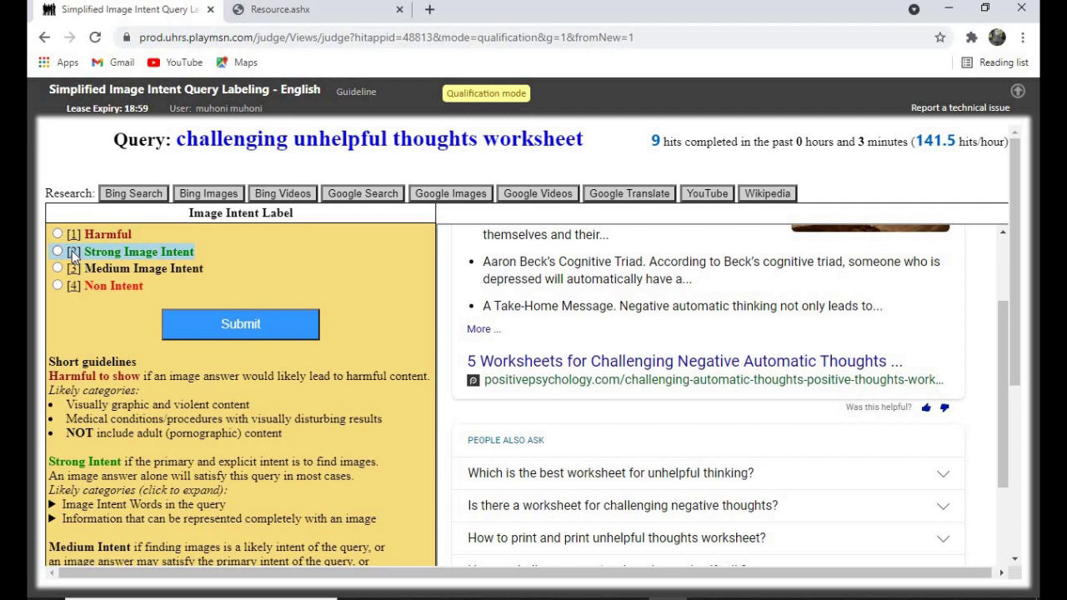
left_click(59, 252)
left_click(210, 324)
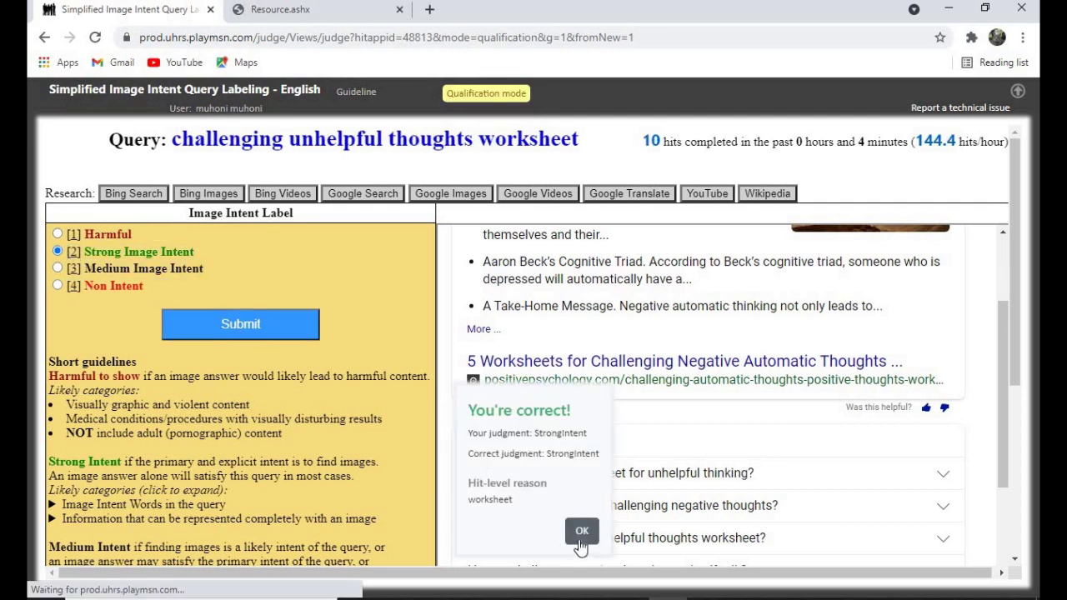
left_click_drag(516, 502, 473, 506)
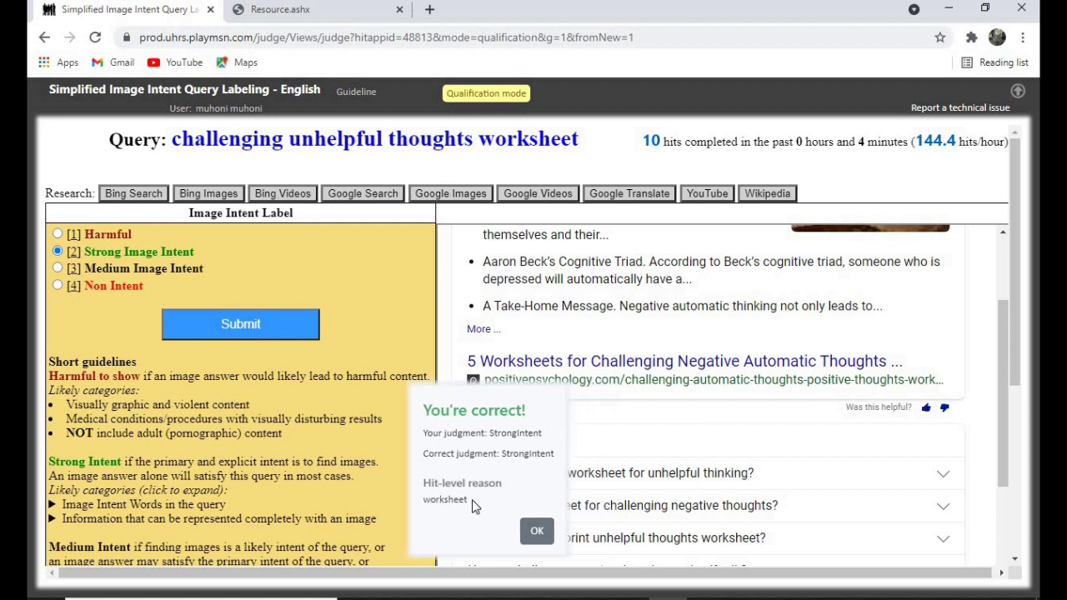
left_click(535, 531)
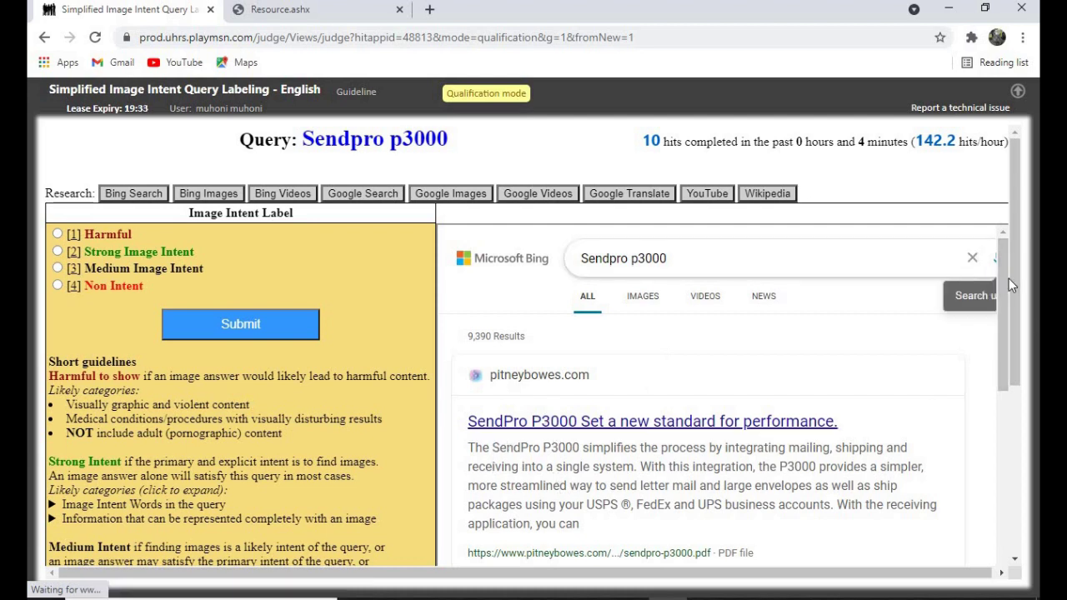
Review the results for "Sendpro p3000", submit the query as Medium Image Intent and dismiss the feedback.
left_click_drag(1003, 277, 1008, 311)
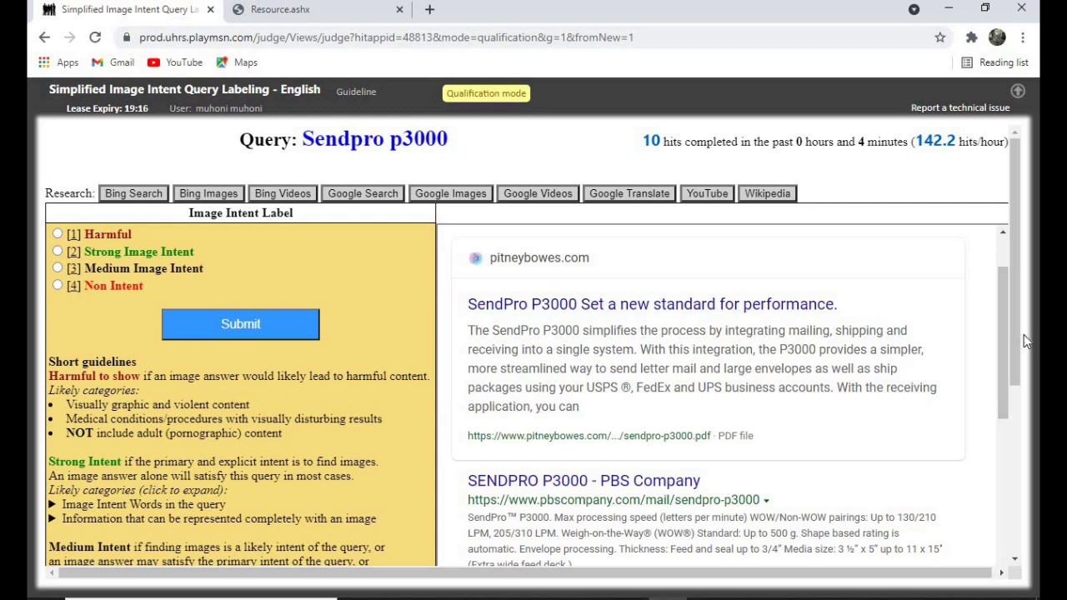
scroll(1020, 345, "down", 2)
scroll(535, 345, "down", 1)
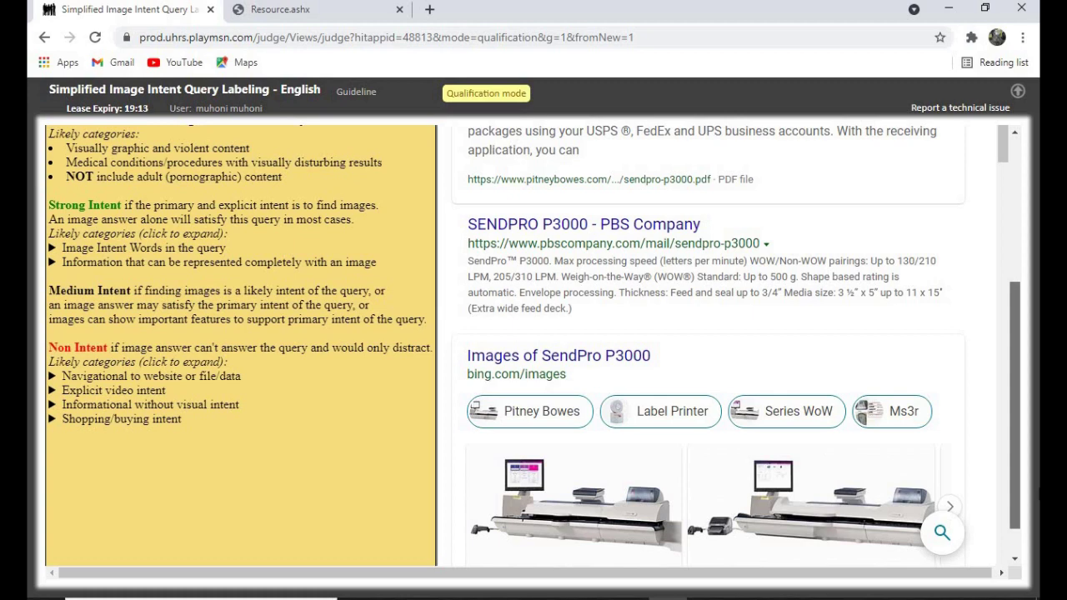
scroll(1004, 129, "up", 1)
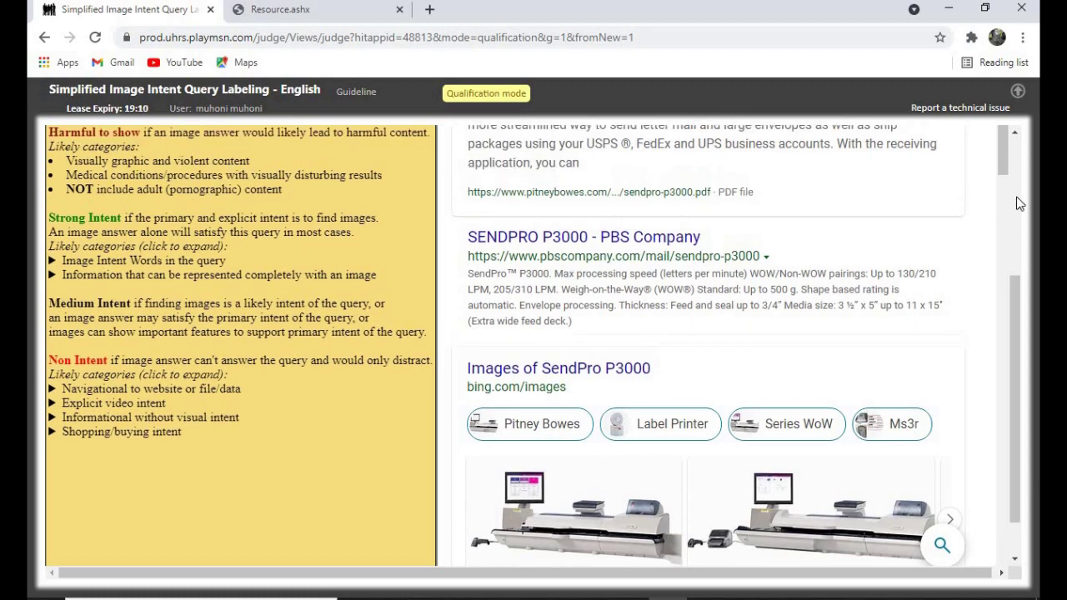
scroll(1005, 129, "down", 2)
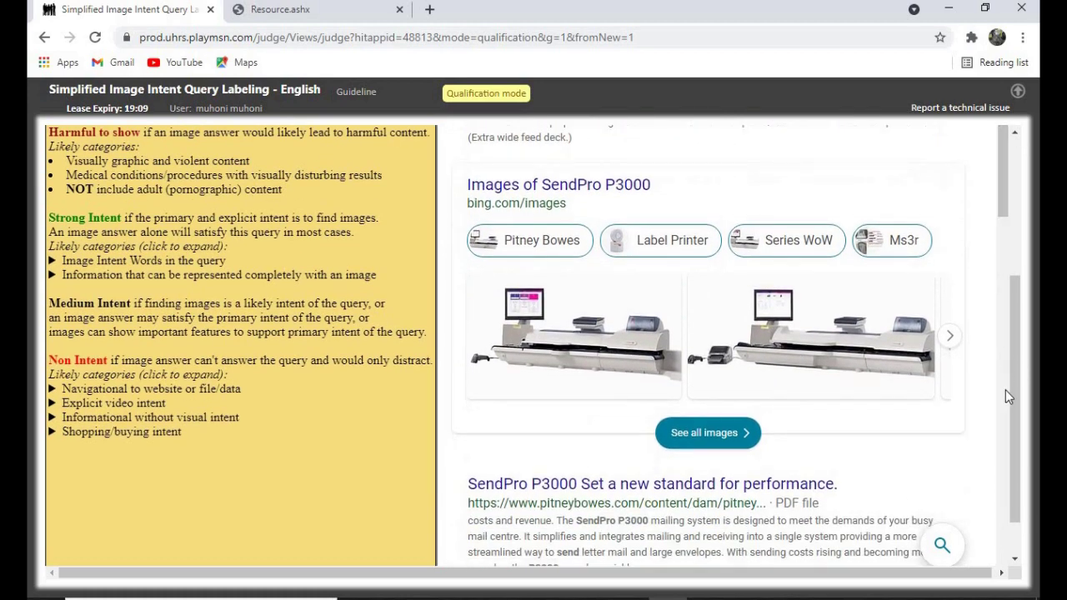
scroll(1017, 393, "up", 3)
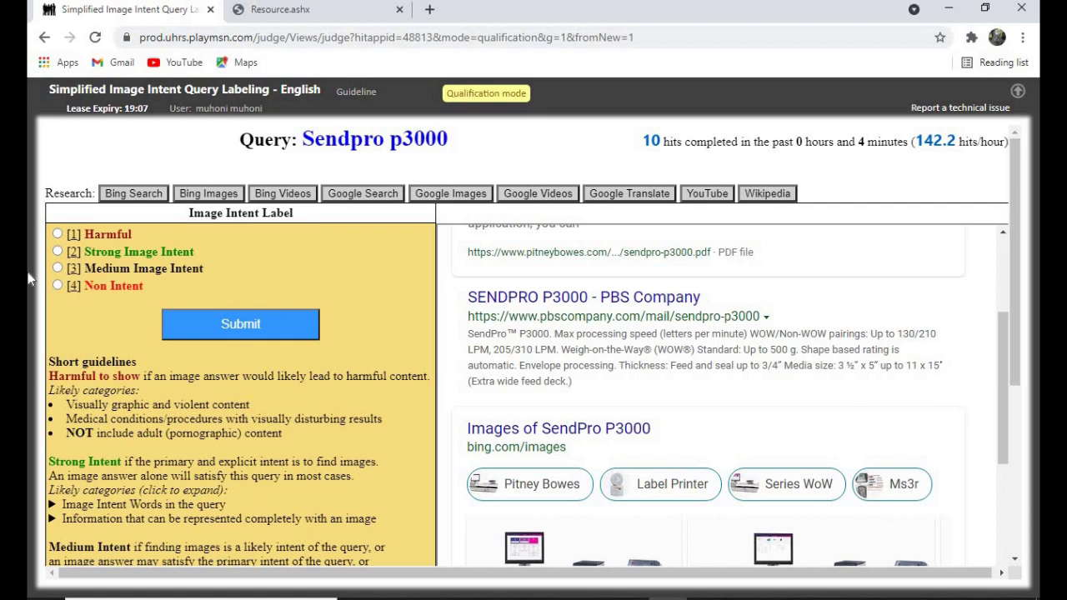
left_click(57, 285)
left_click(57, 269)
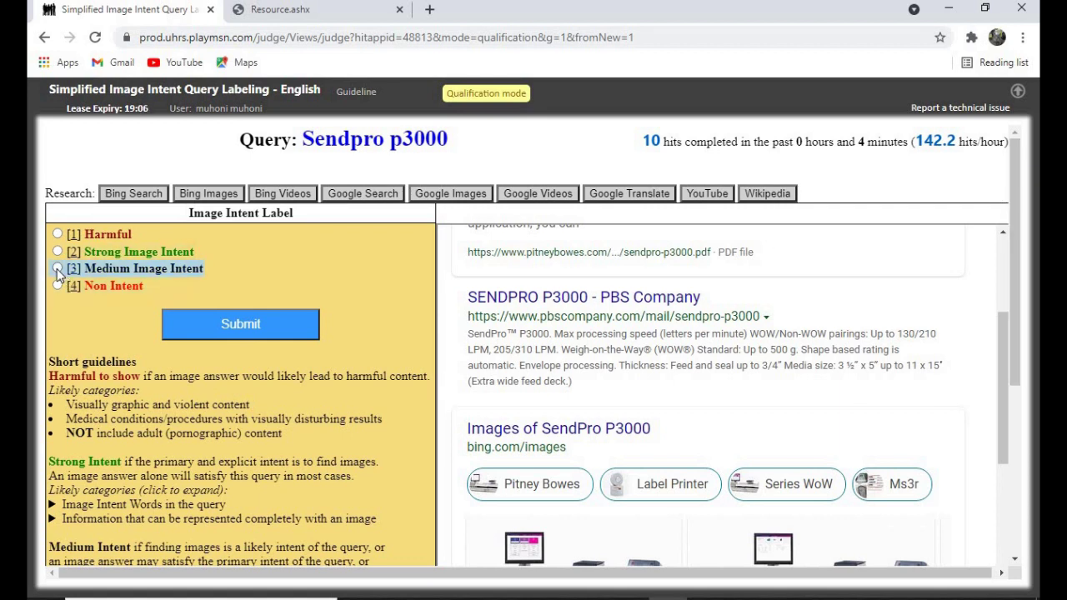
left_click(240, 321)
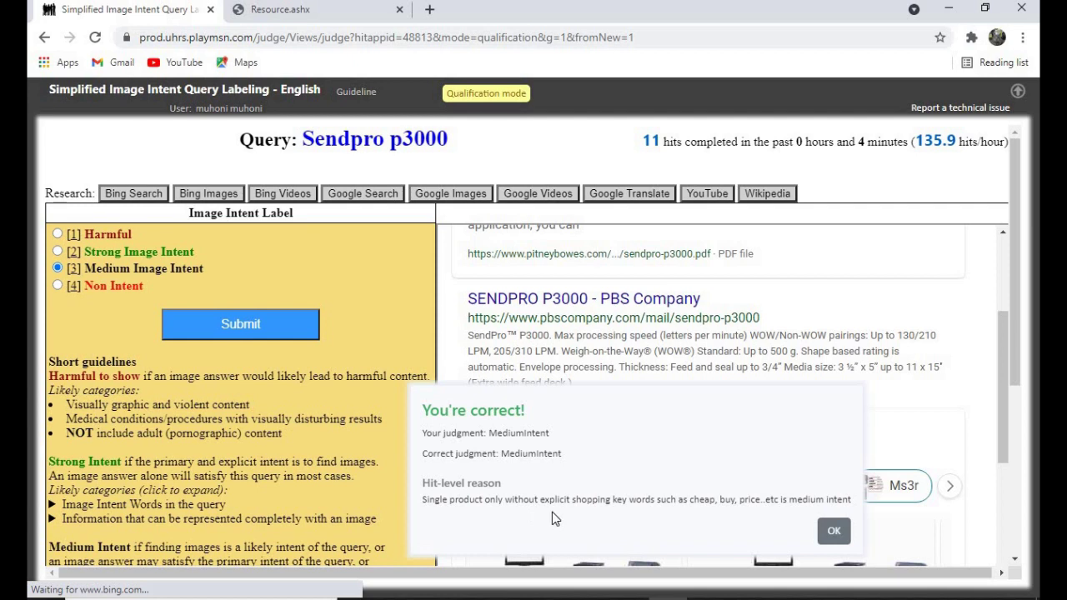
left_click(834, 531)
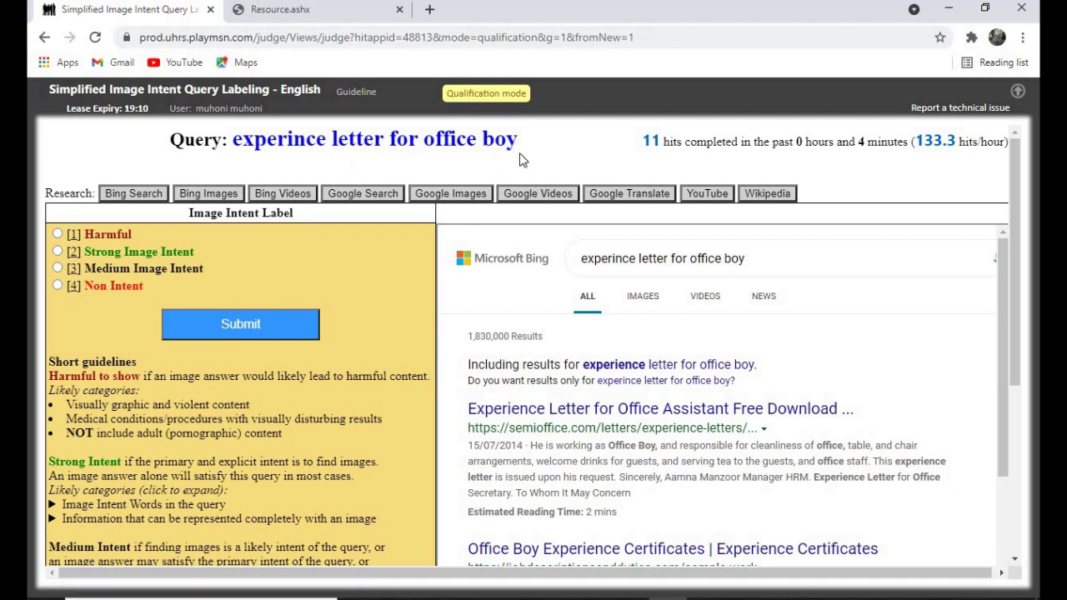
Label the query "experince letter for office boy" as Strong Image Intent, submit it and dismiss the feedback.
left_click(100, 252)
left_click(254, 324)
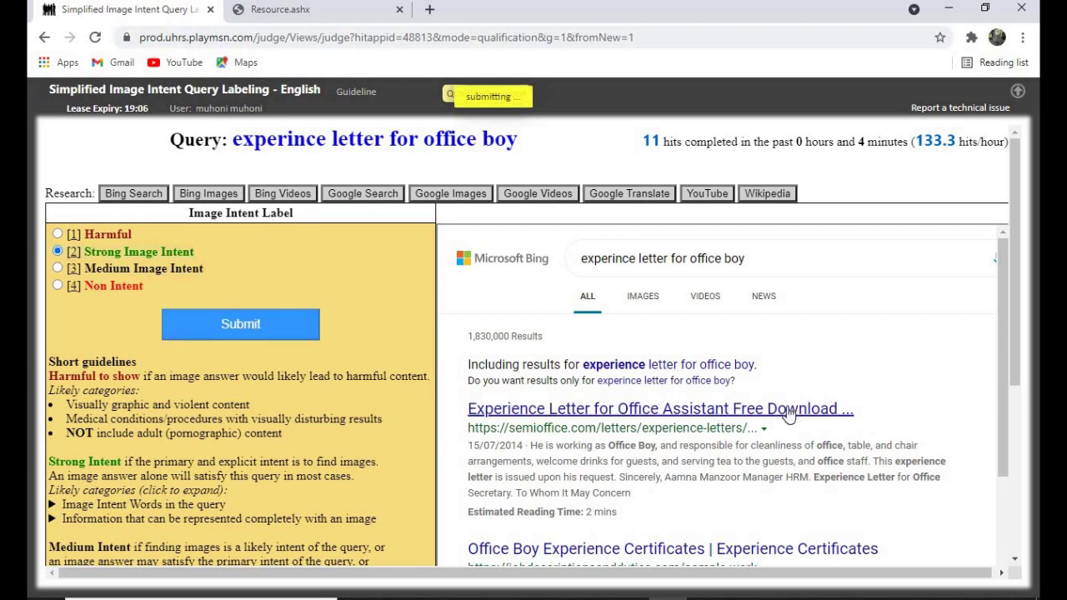
left_click(537, 530)
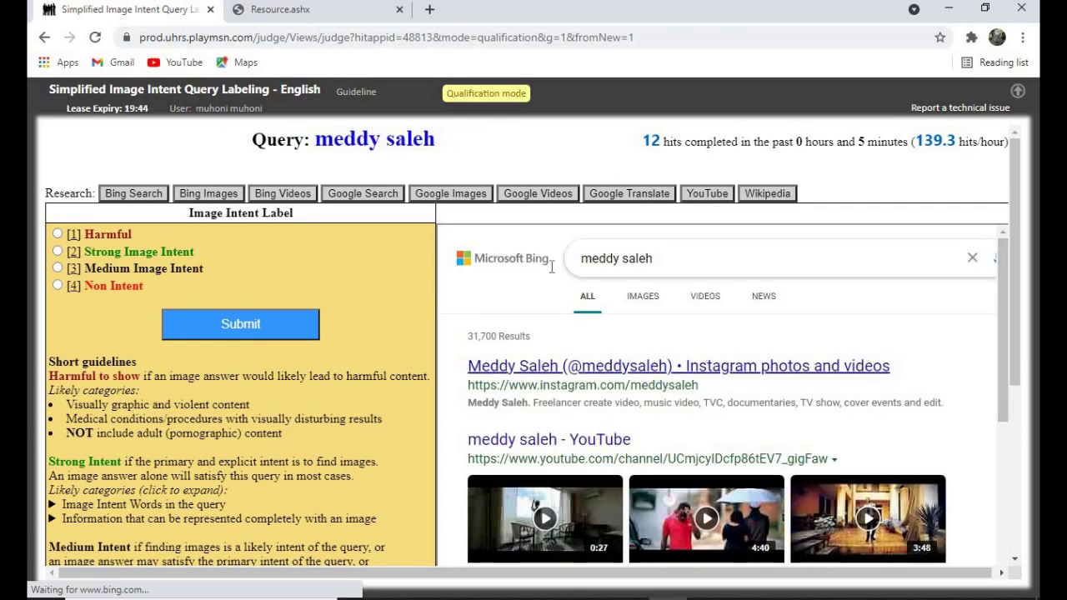
Label the query consisting of a person's name as Medium Image Intent, submit it and dismiss the feedback.
left_click_drag(453, 147, 322, 149)
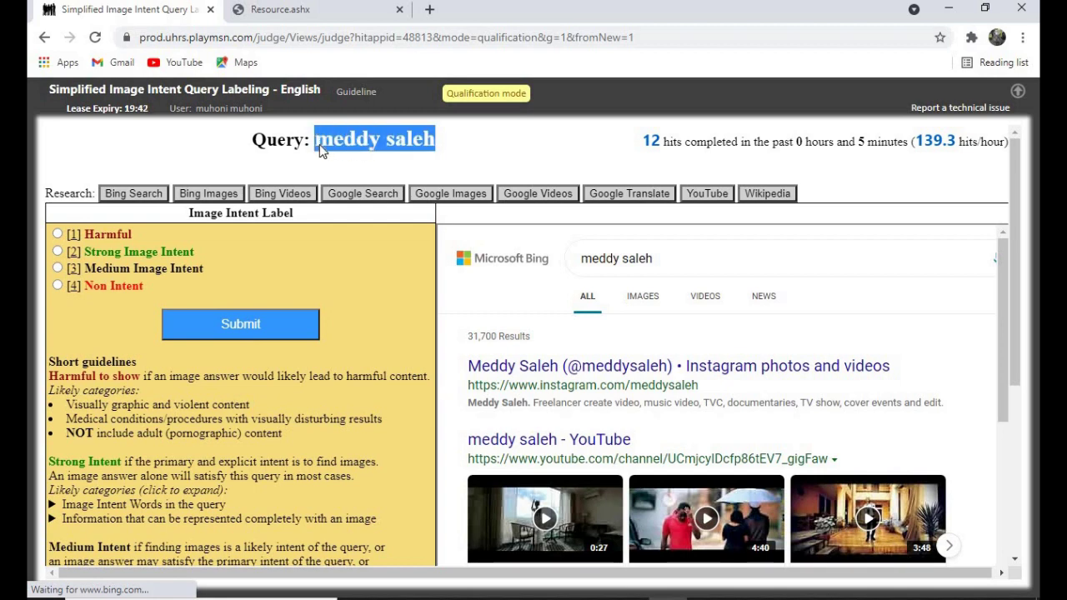
scroll(1015, 266, "down", 3)
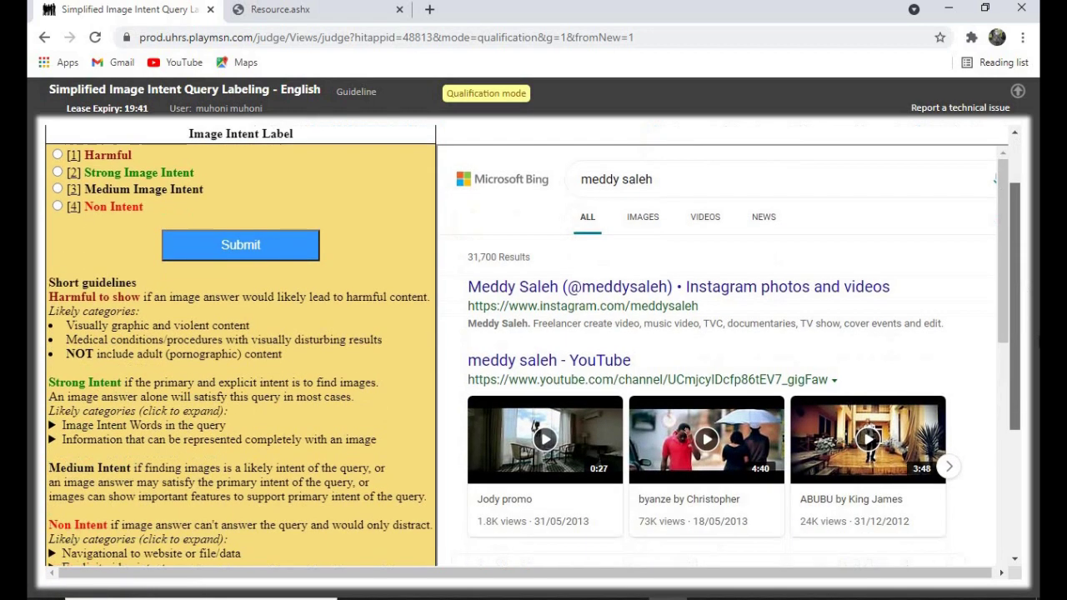
scroll(931, 292, "up", 1)
left_click_drag(205, 197, 63, 200)
left_click(59, 197)
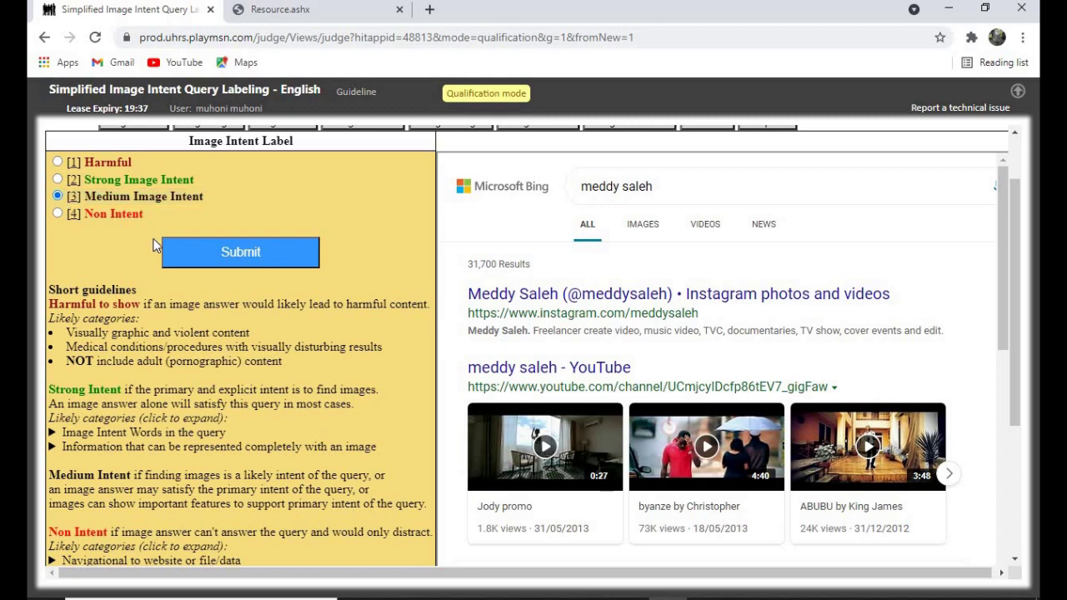
left_click(257, 253)
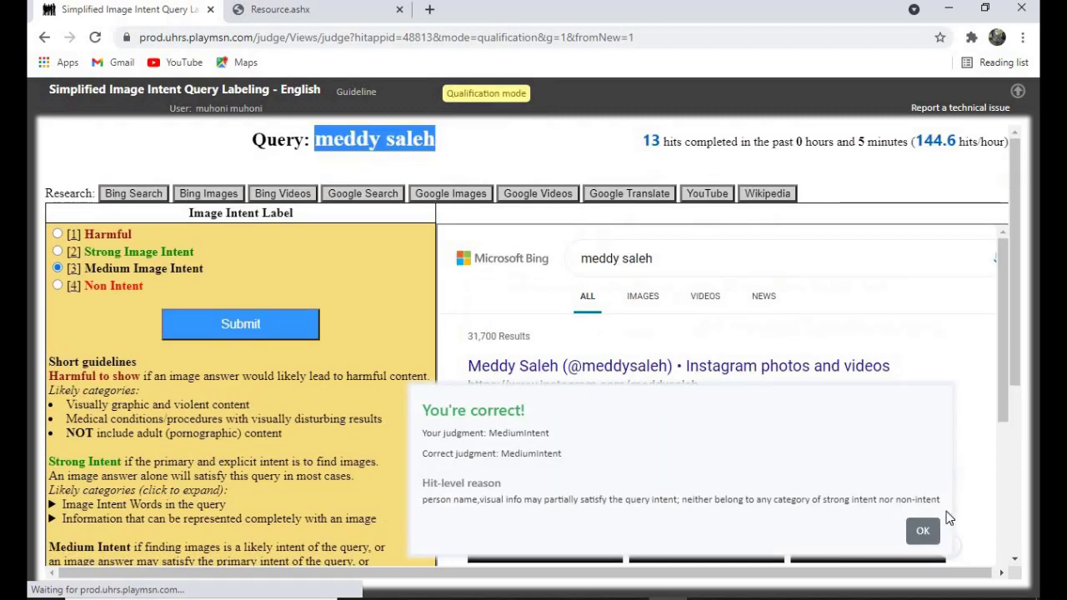
left_click(921, 528)
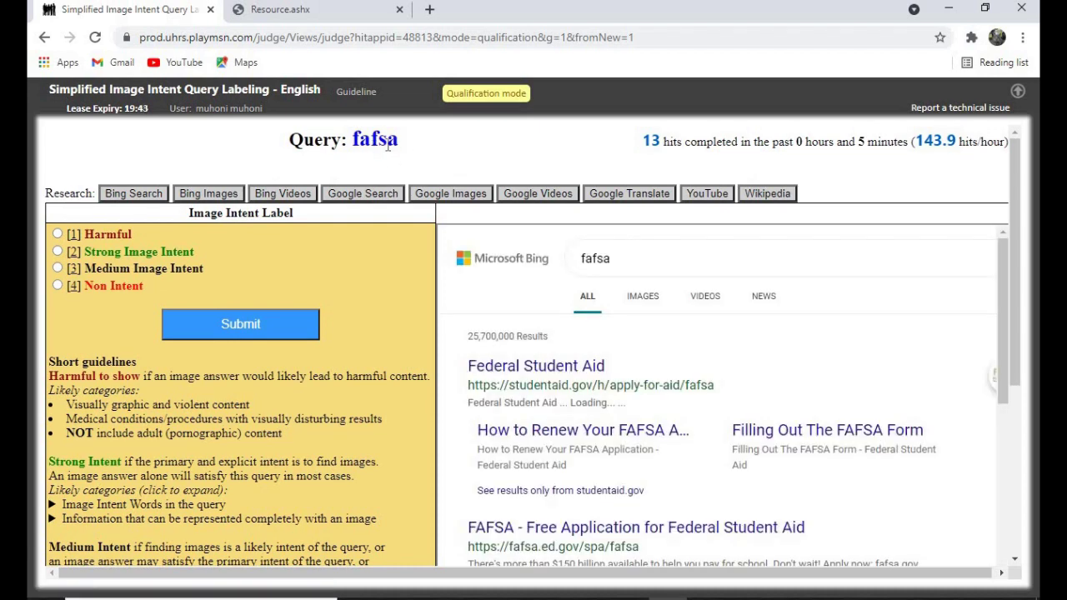
Review the search results for the query "fafsa", label it as Non Intent and submit it.
left_click_drag(406, 140, 355, 140)
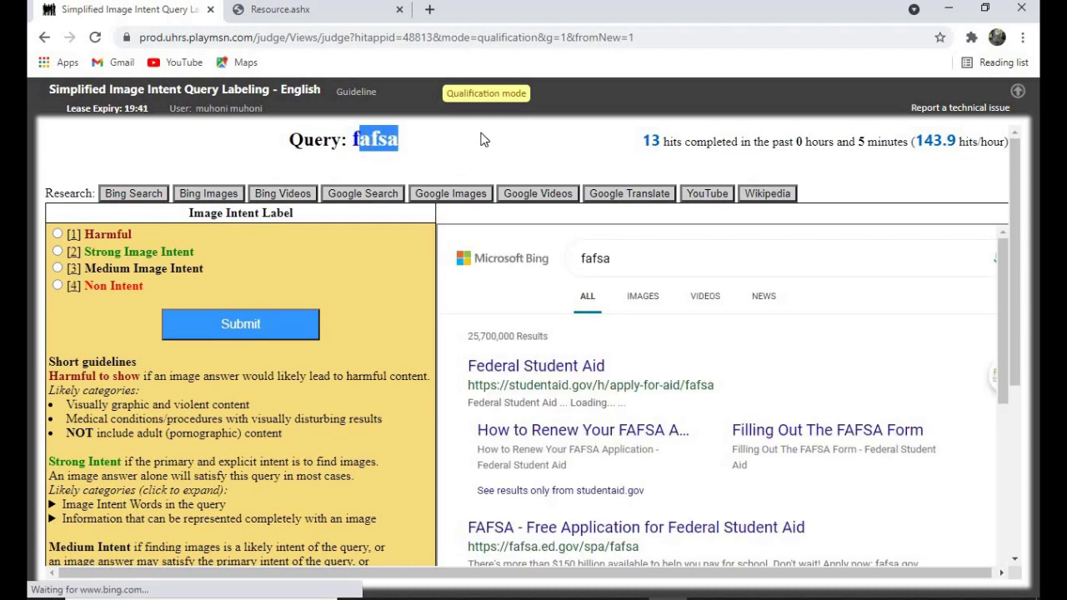
left_click(560, 158)
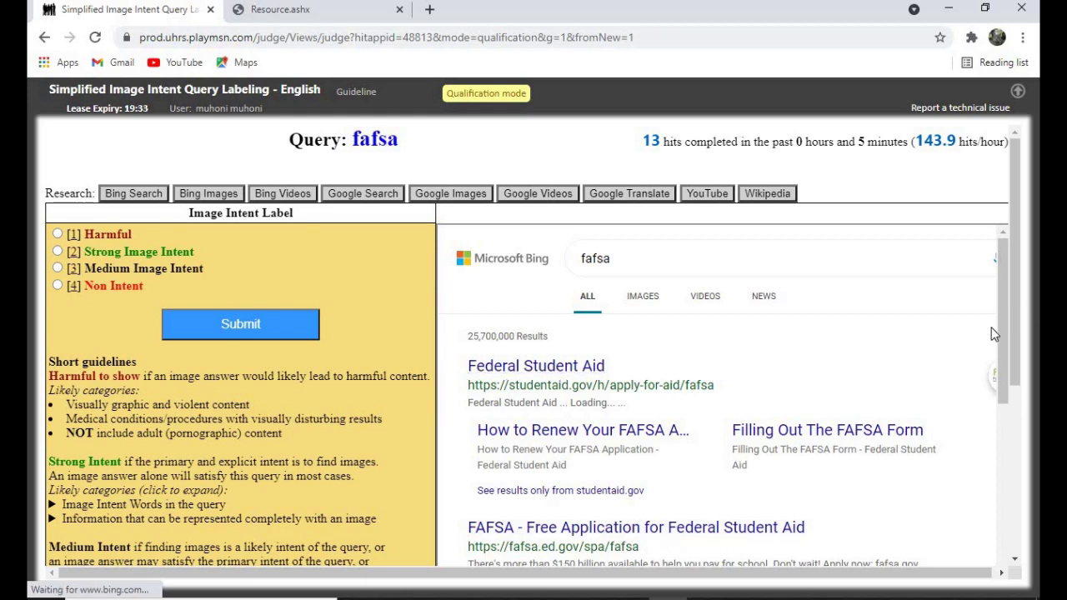
scroll(1015, 308, "down", 4)
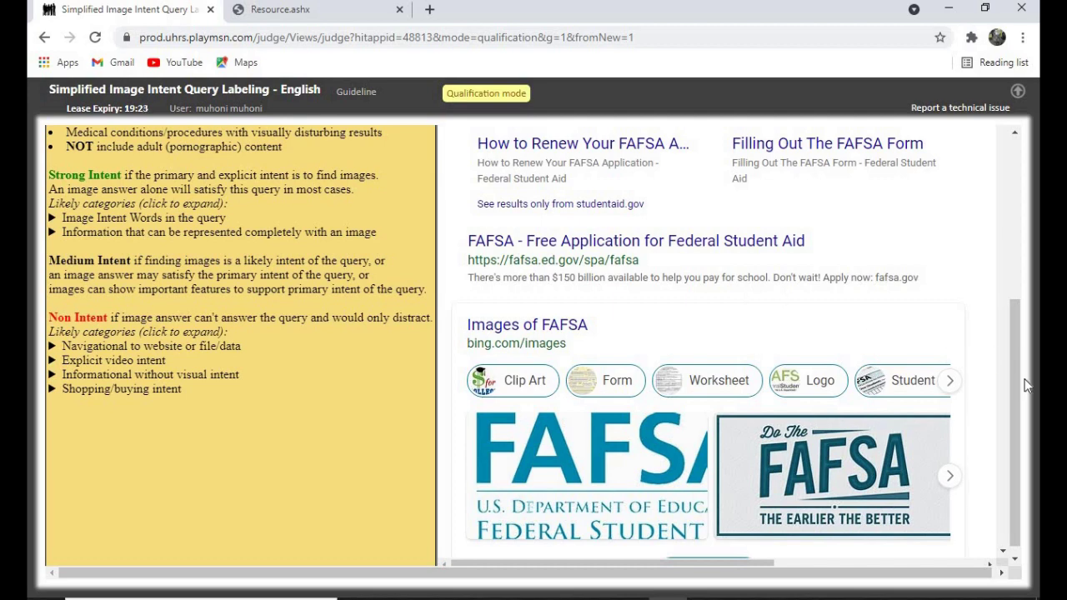
left_click_drag(1015, 398, 1014, 217)
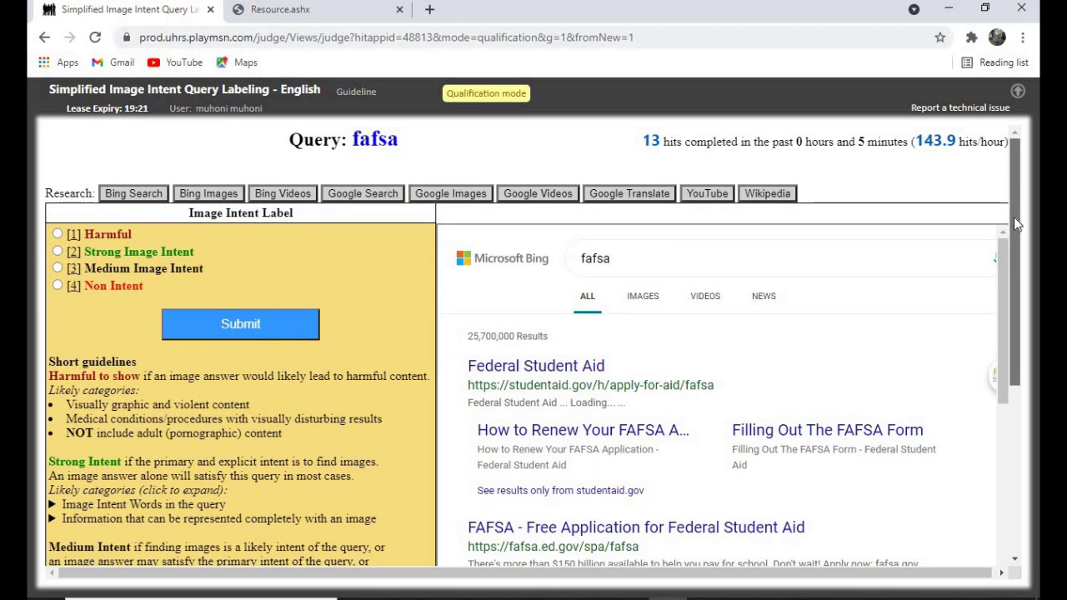
left_click_drag(1002, 296, 1004, 439)
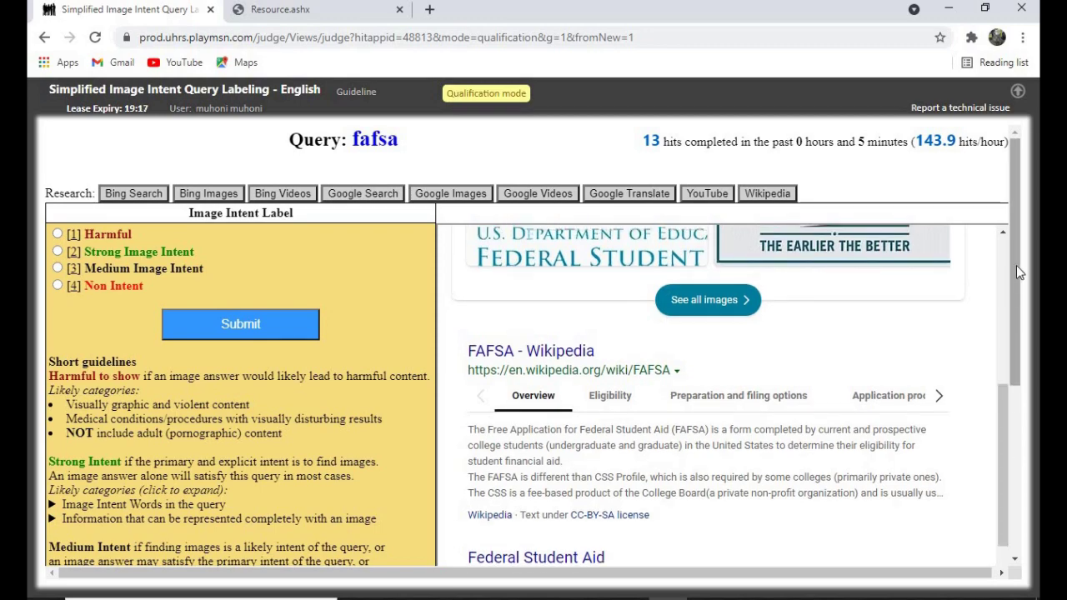
left_click_drag(1017, 272, 948, 192)
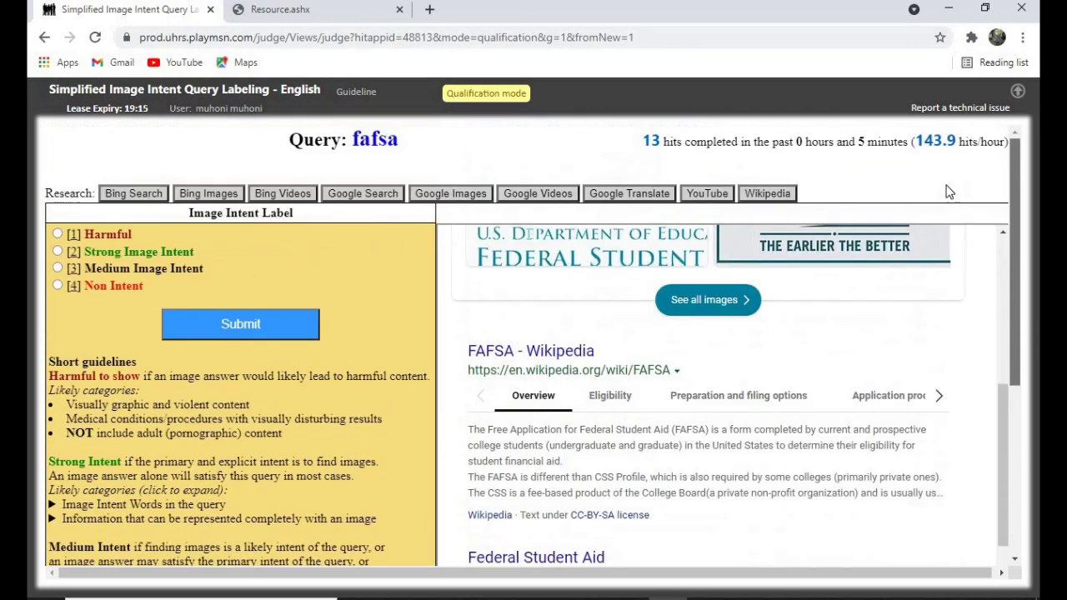
left_click(58, 286)
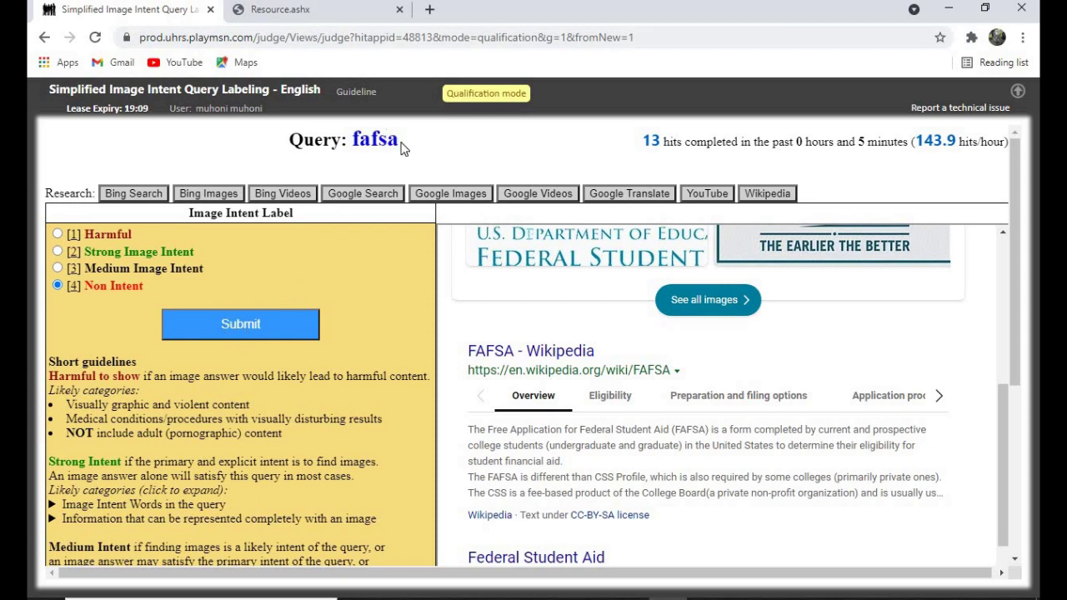
left_click_drag(404, 147, 351, 142)
left_click(237, 305)
left_click(243, 326)
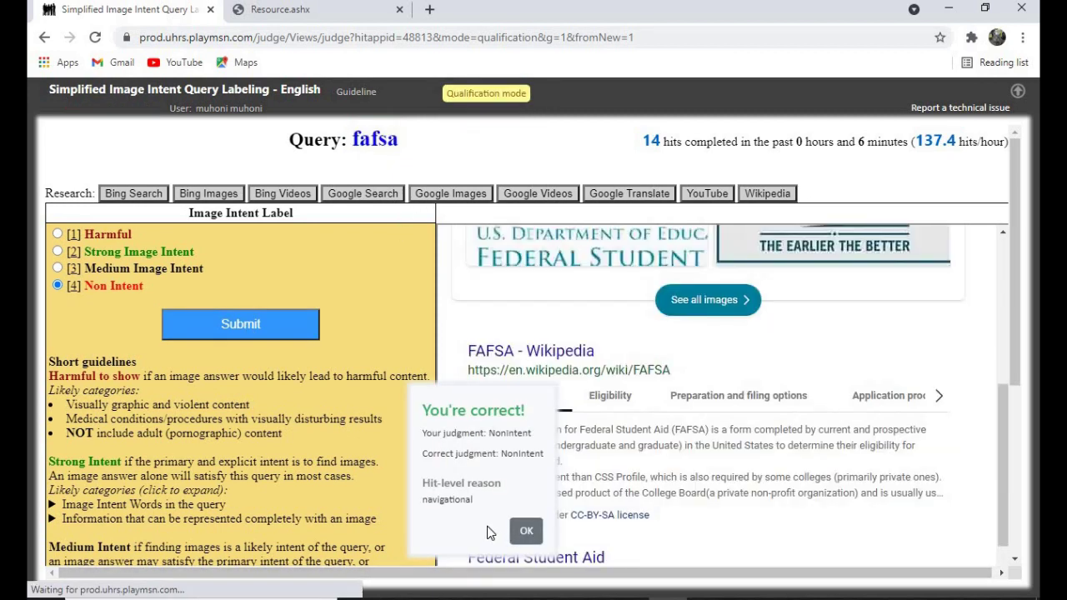
Dismiss the feedback on the submitted "fafsa" judgment.
left_click(530, 534)
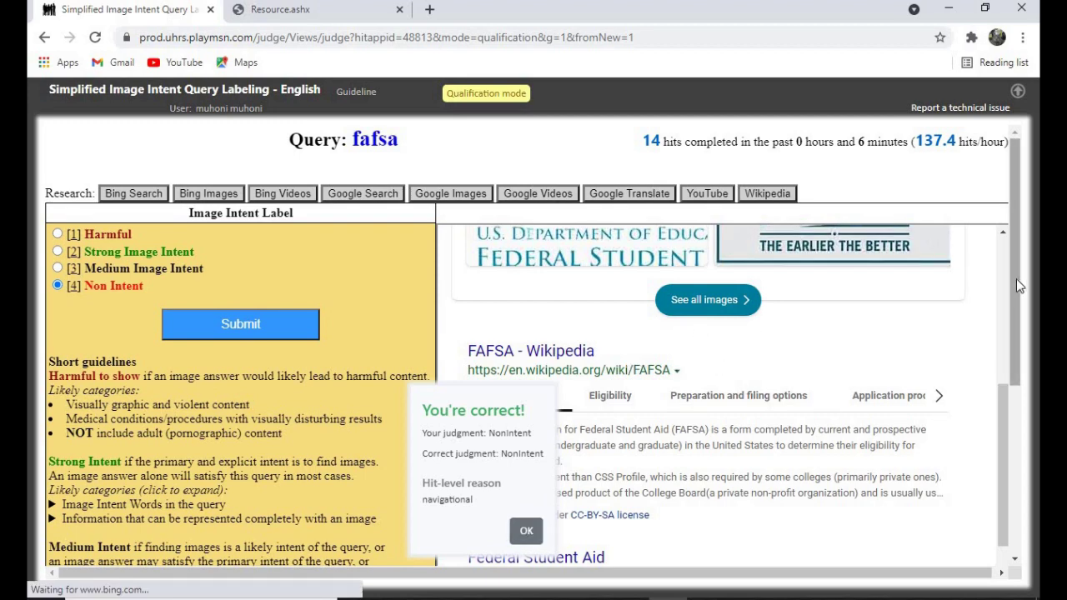
scroll(1019, 286, "down", 1)
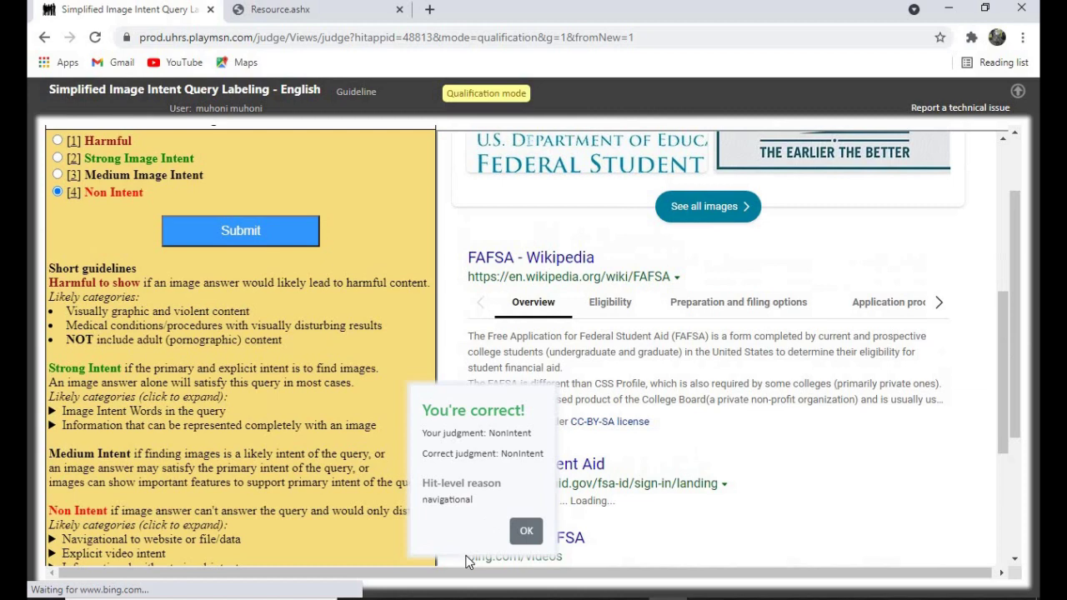
left_click(526, 531)
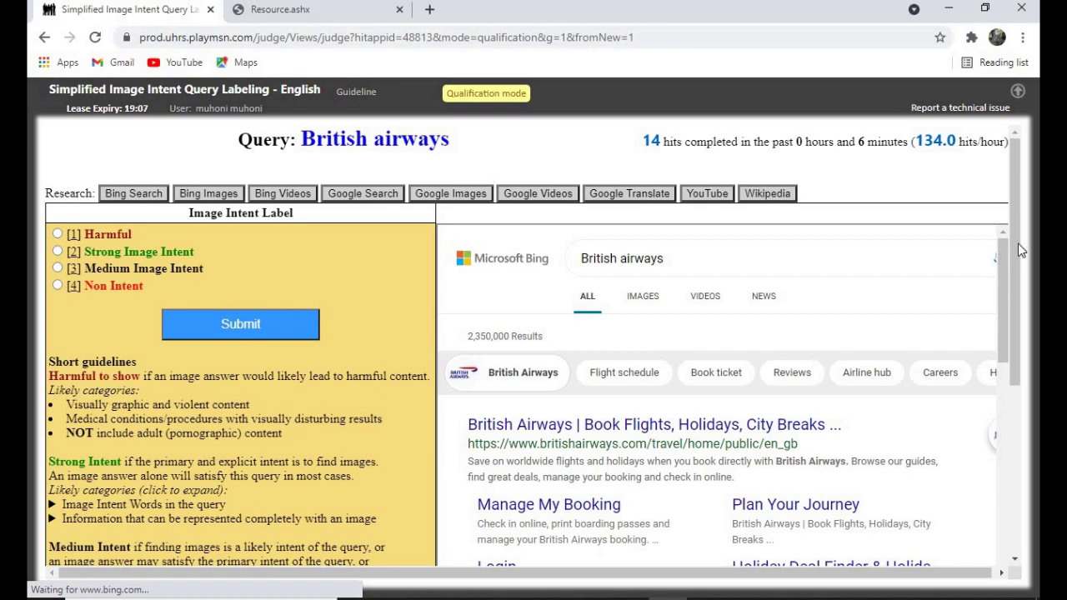
Review the results for "British airways", submit the query as Medium Image Intent and agree to the feedback.
left_click_drag(1018, 243, 1039, 428)
left_click_drag(1039, 465, 1017, 290)
scroll(280, 261, "up", 2)
left_click(143, 269)
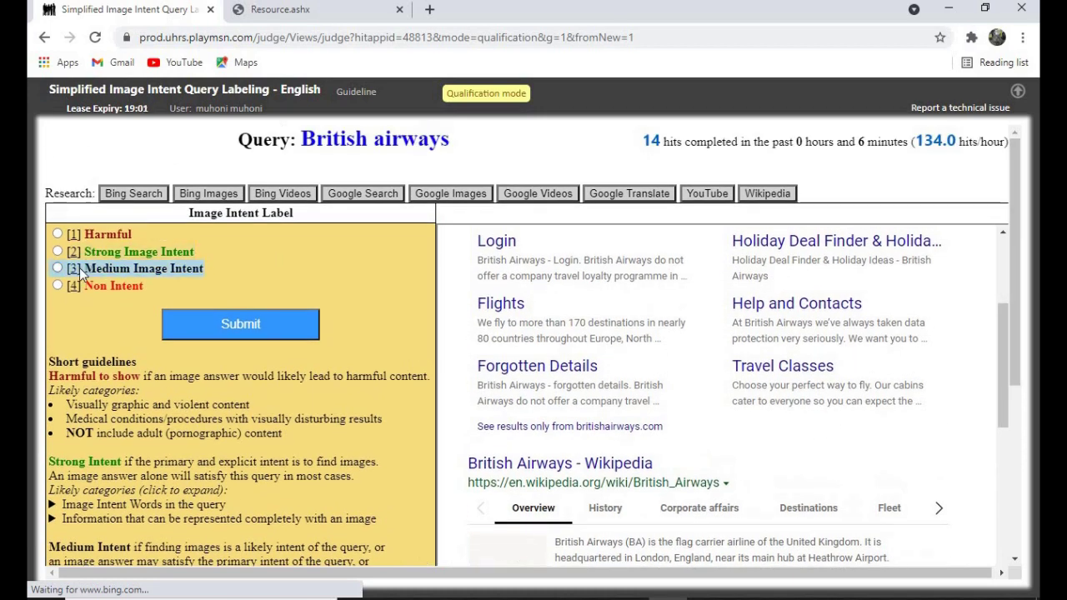
left_click(252, 328)
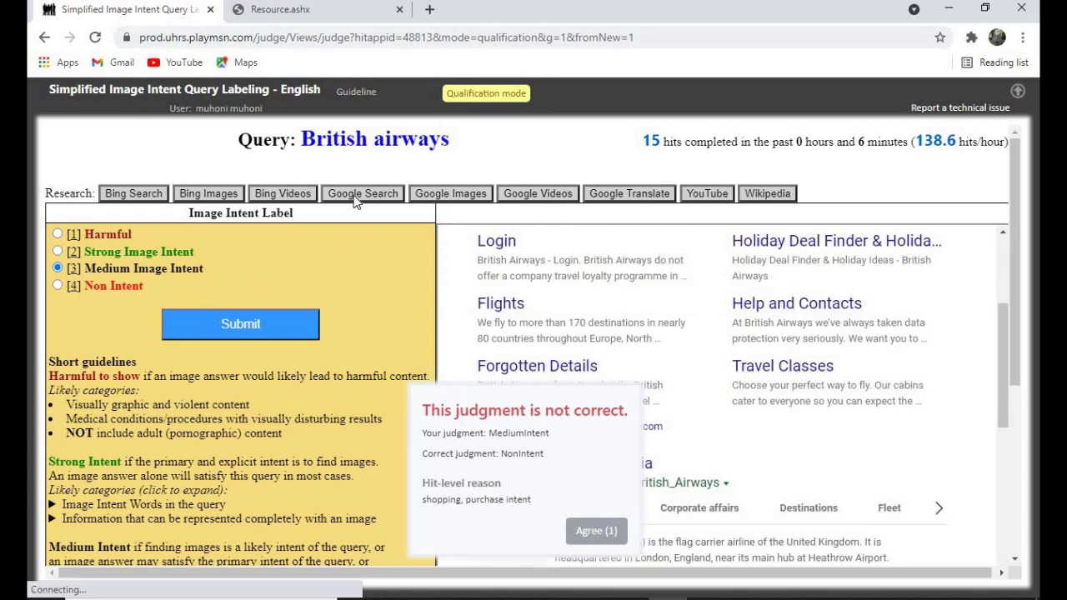
left_click_drag(449, 148, 301, 146)
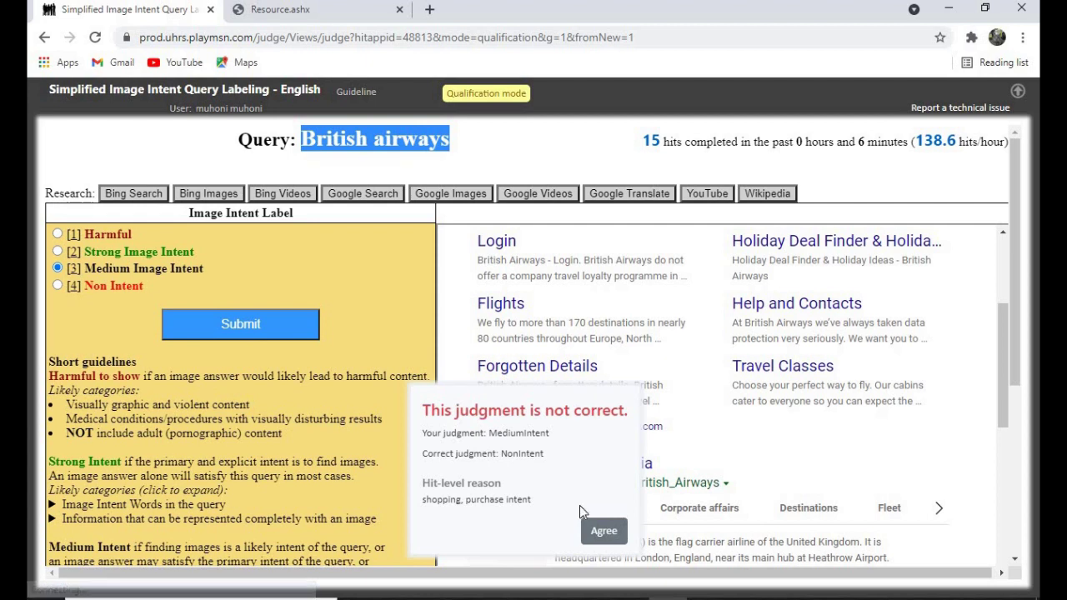
left_click(605, 530)
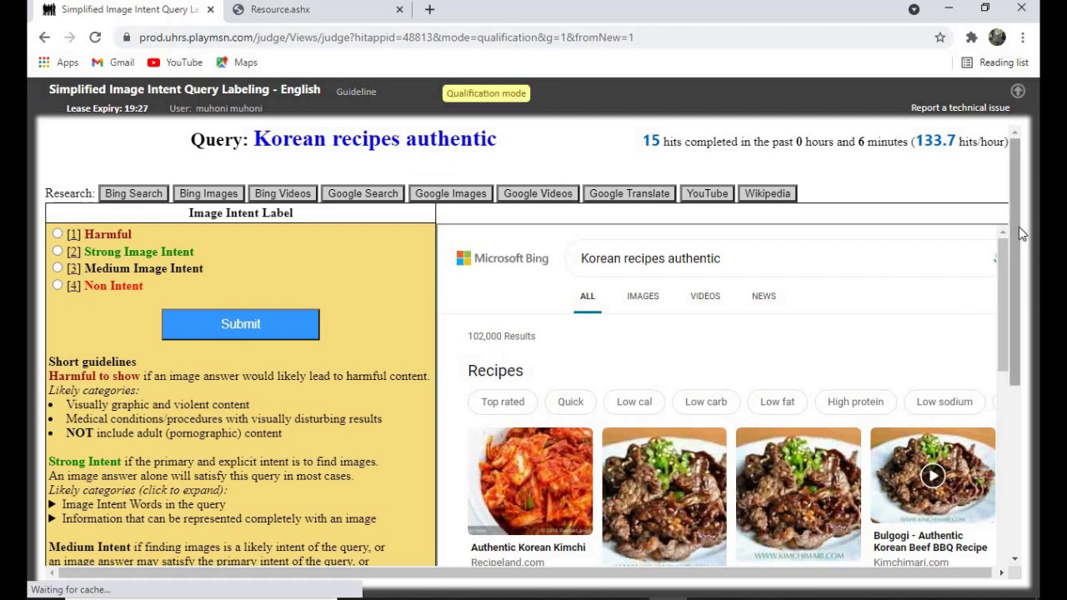
Review the results for "Korean recipes authentic", submit the query as Medium Image Intent and dismiss the feedback.
left_click_drag(1019, 227, 1031, 401)
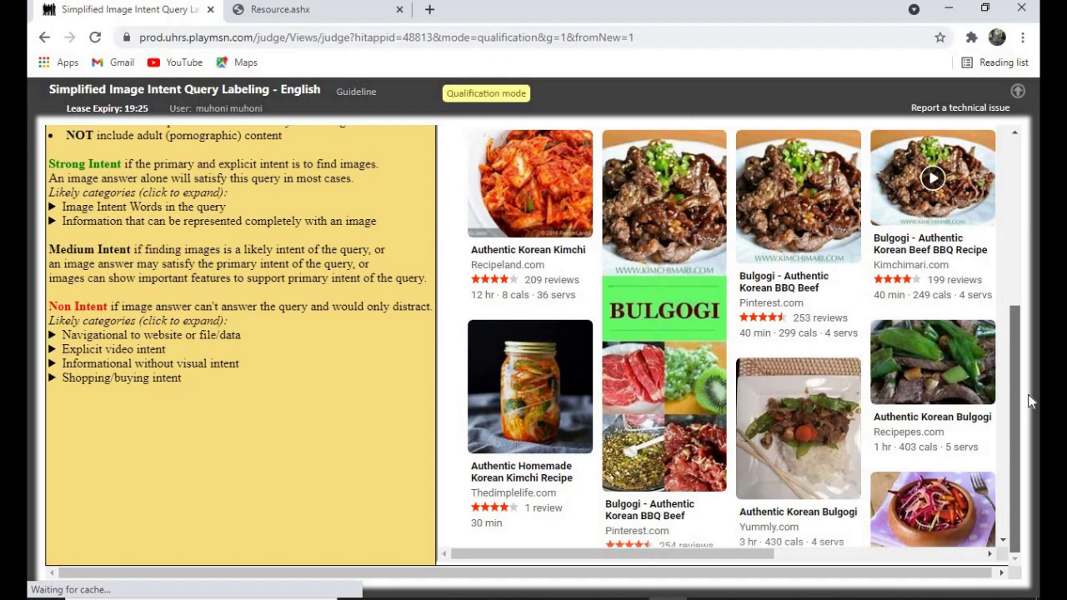
scroll(998, 248, "up", 5)
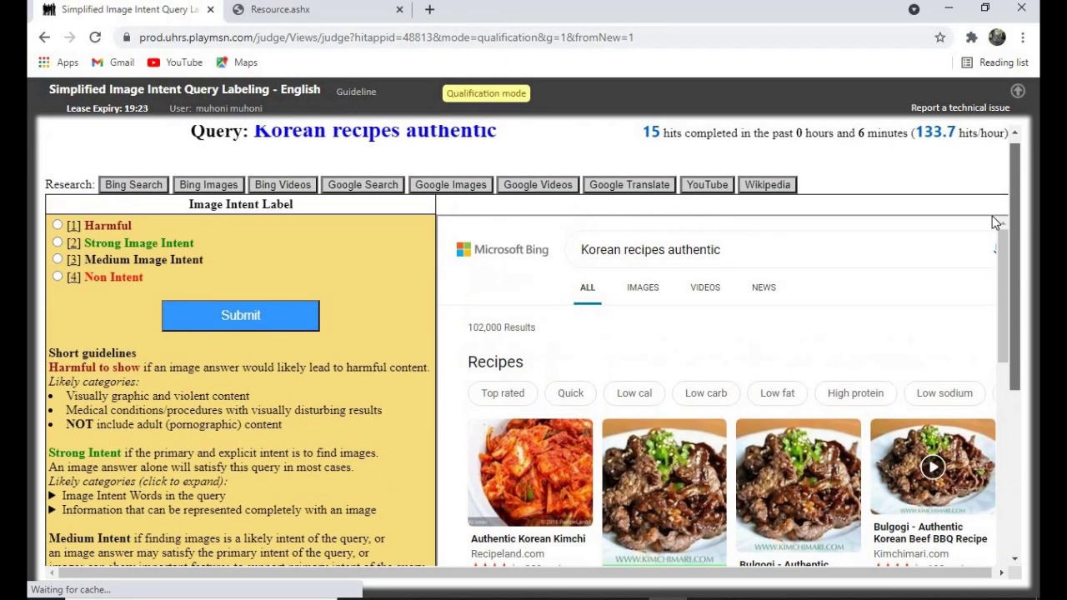
left_click_drag(999, 275, 1014, 229)
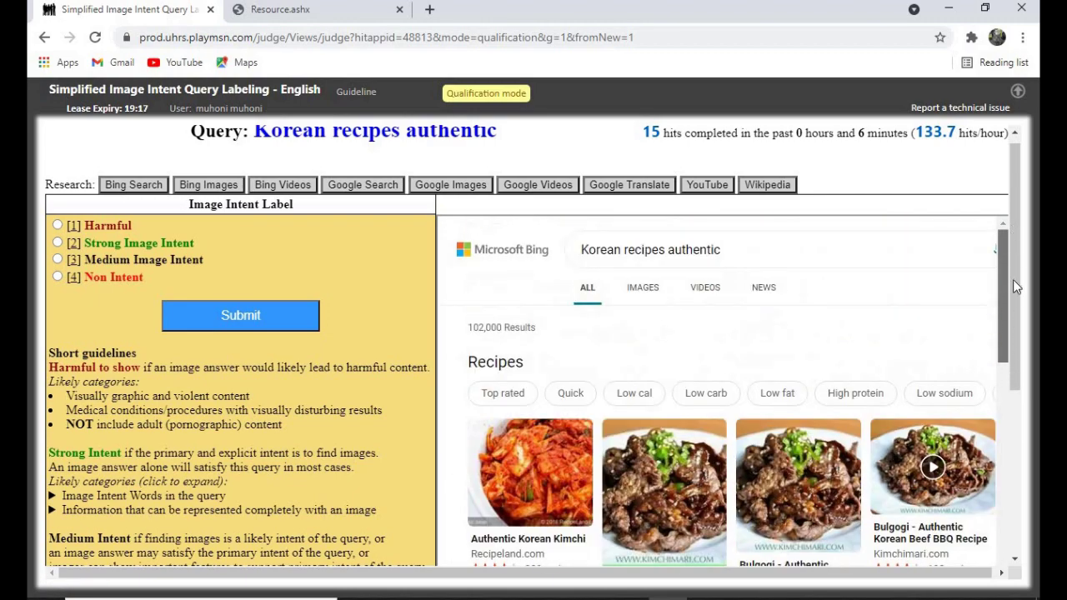
left_click_drag(1015, 286, 1003, 411)
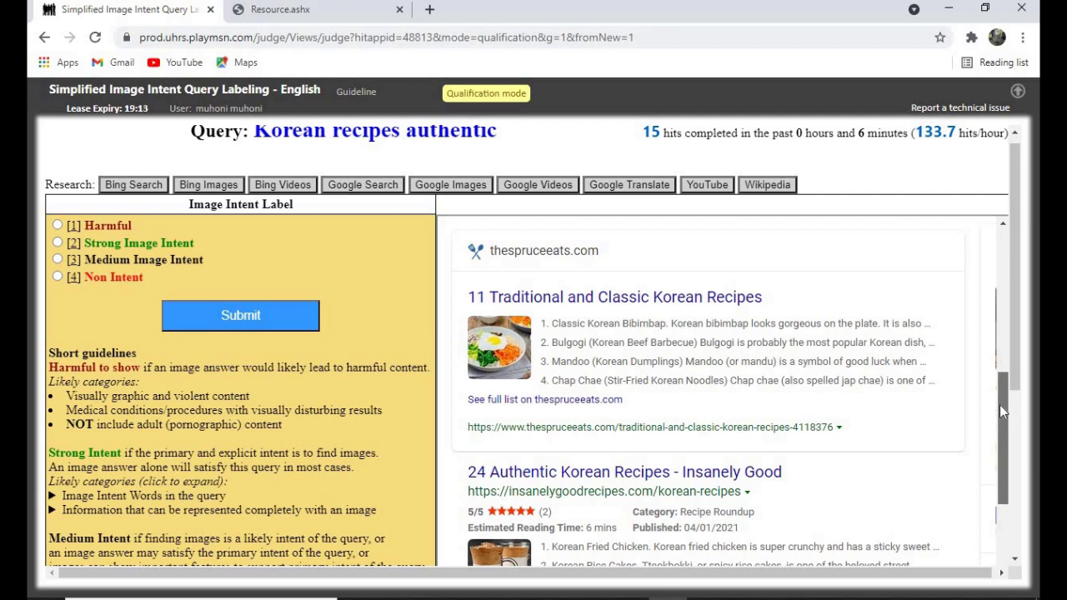
left_click_drag(1003, 411, 994, 448)
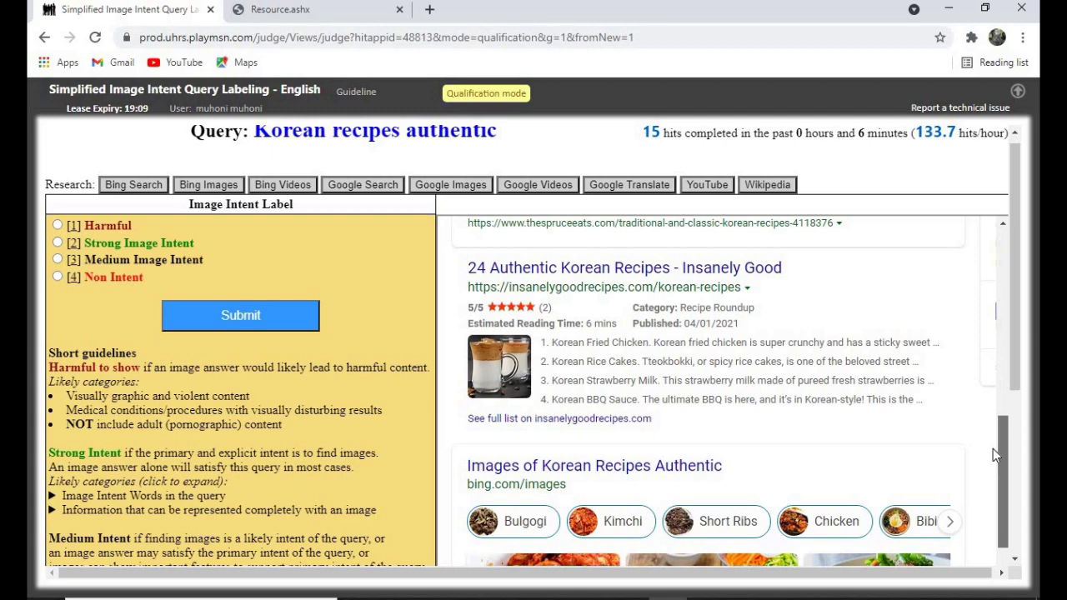
left_click_drag(993, 449, 1019, 247)
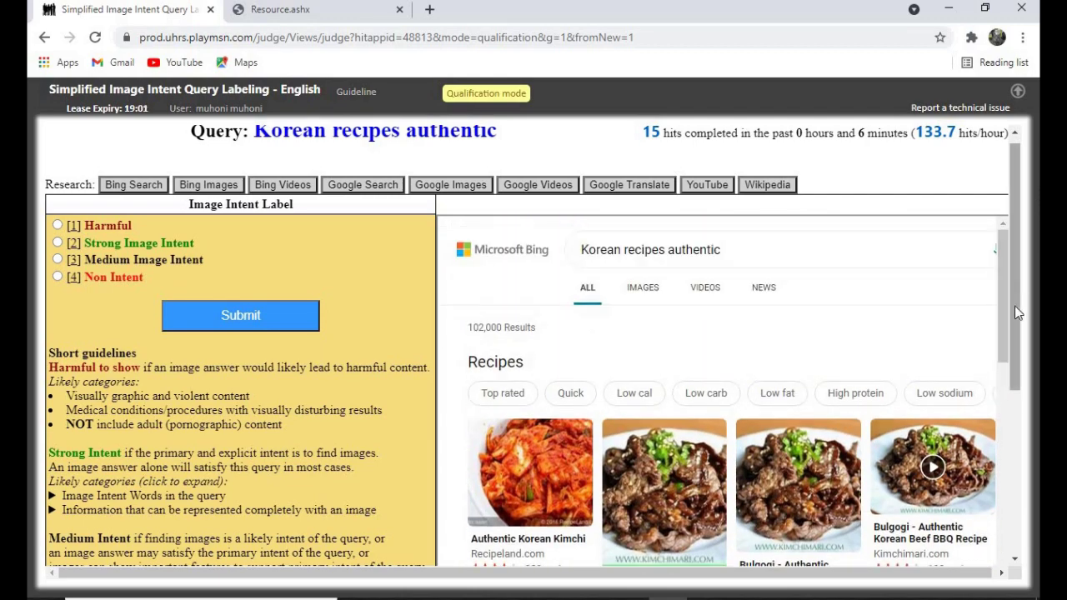
left_click_drag(1014, 306, 1016, 253)
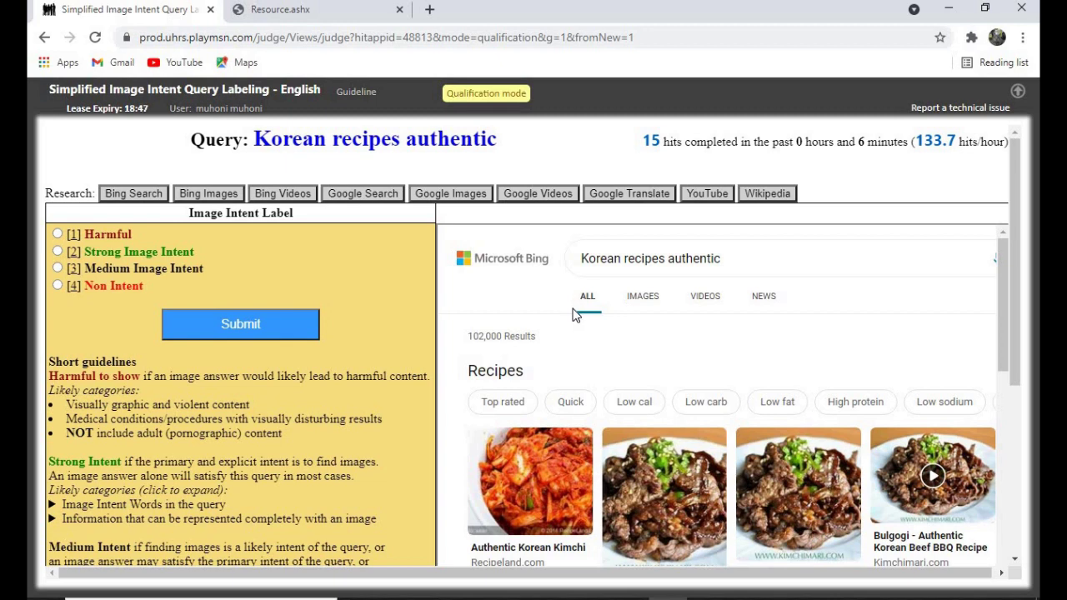
key("2")
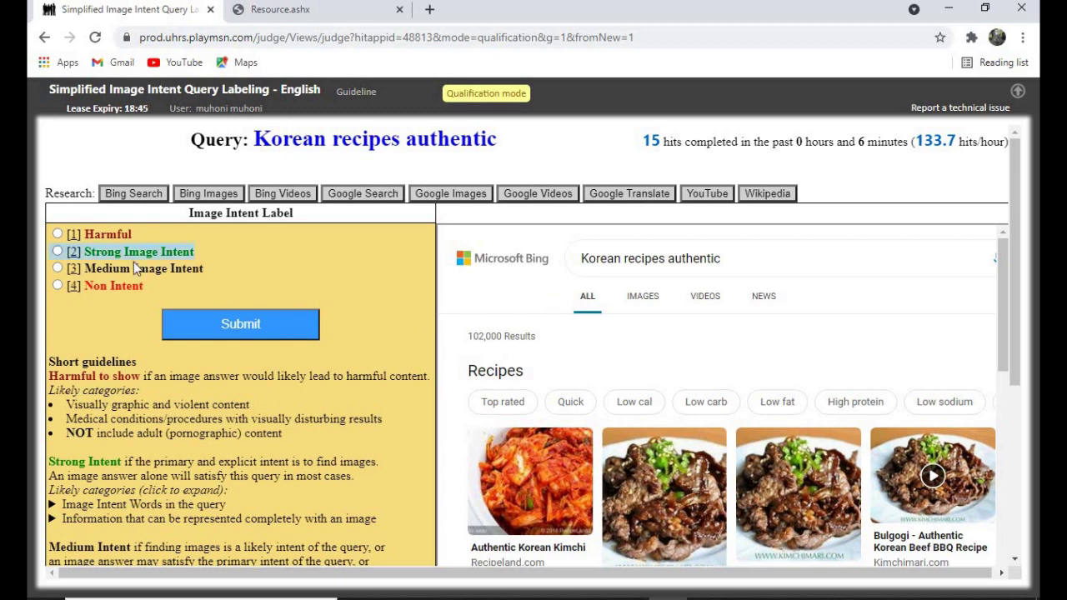
key("3")
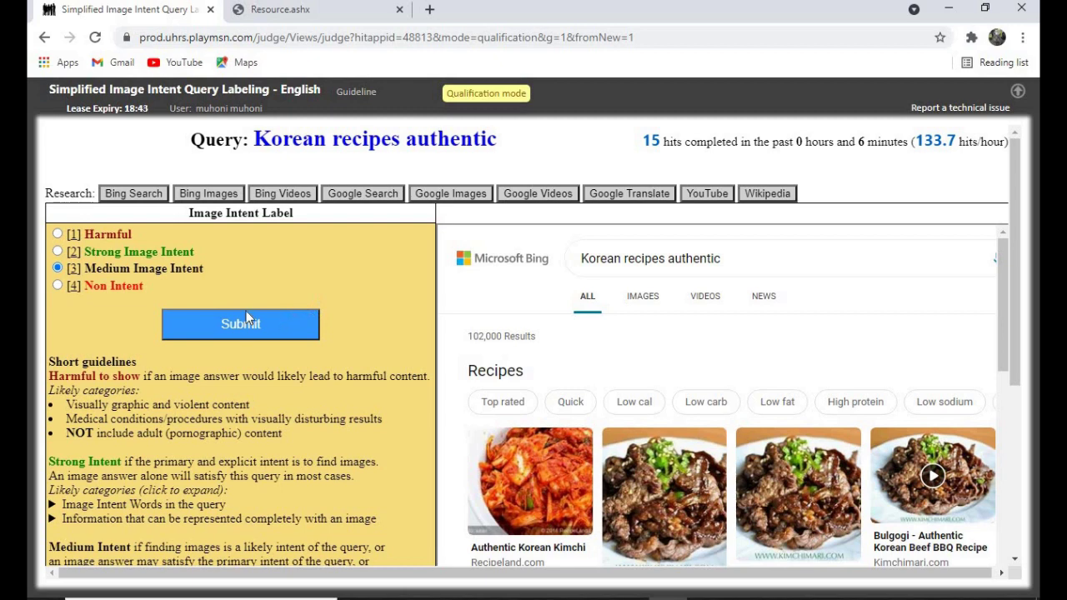
left_click(237, 320)
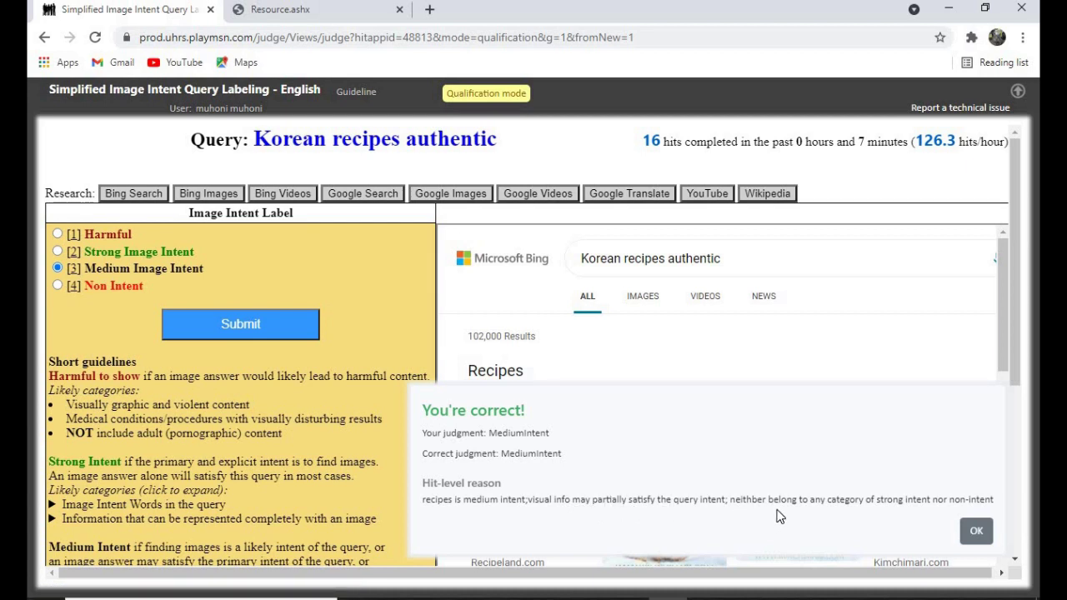
left_click(976, 531)
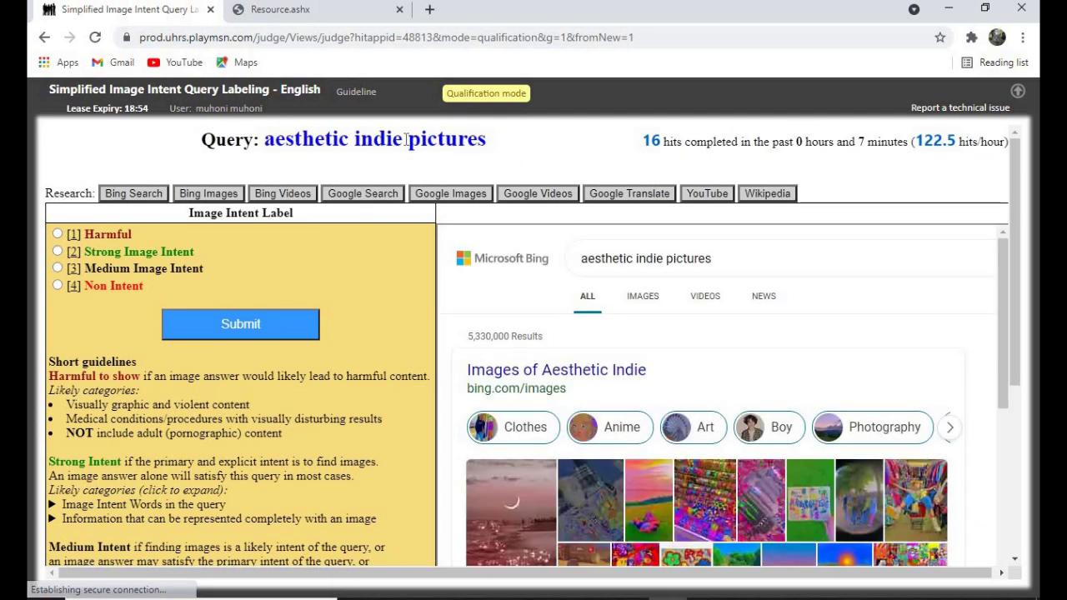
Label the query "aesthetic indie pictures" as Strong Image Intent, submit it and dismiss the feedback.
left_click_drag(405, 140, 500, 146)
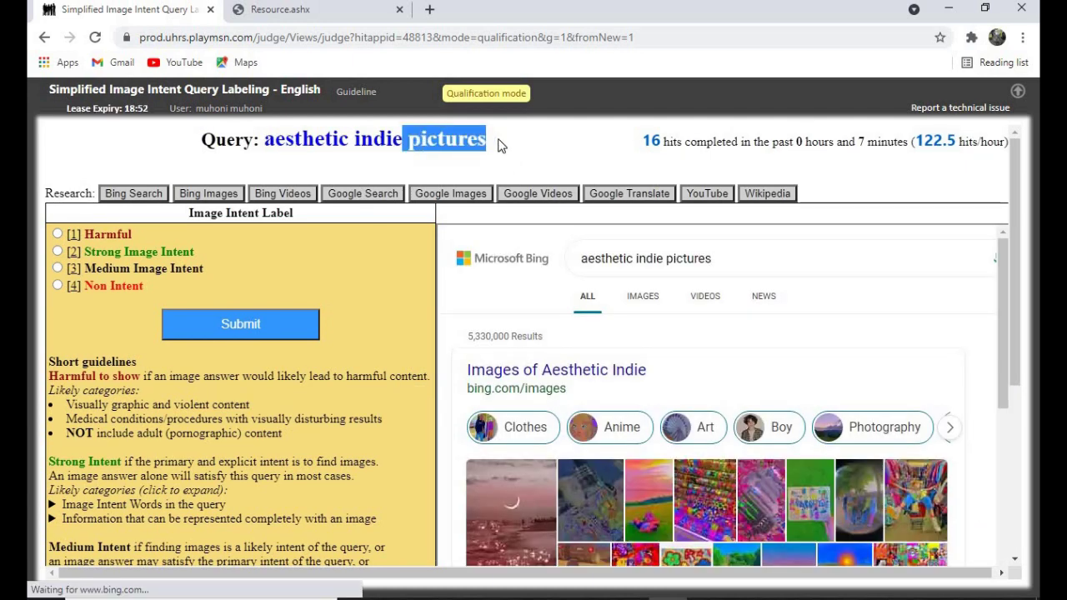
left_click(513, 147)
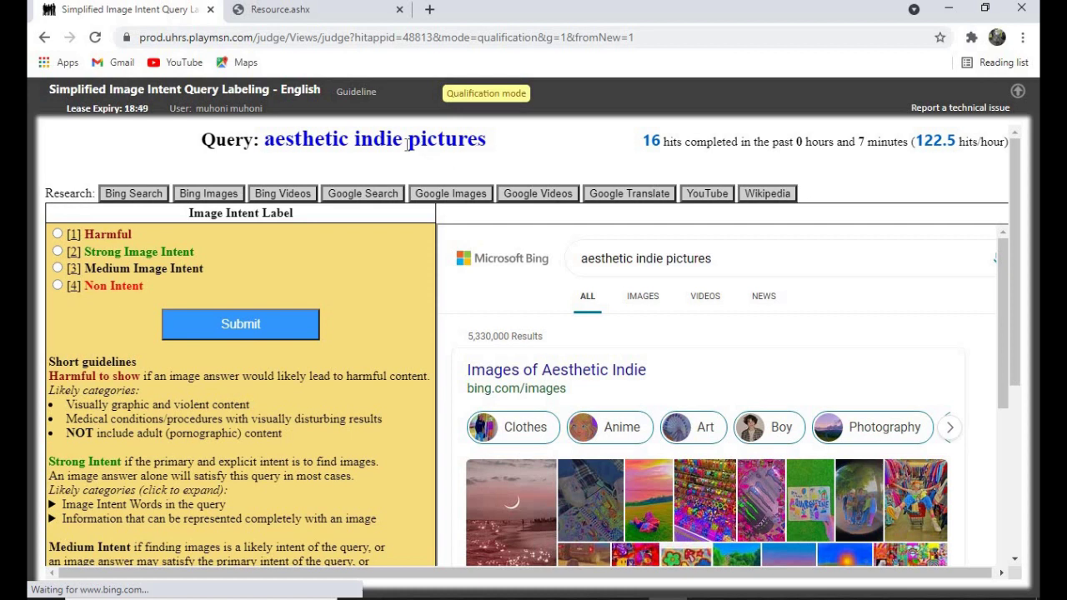
left_click_drag(407, 146, 475, 146)
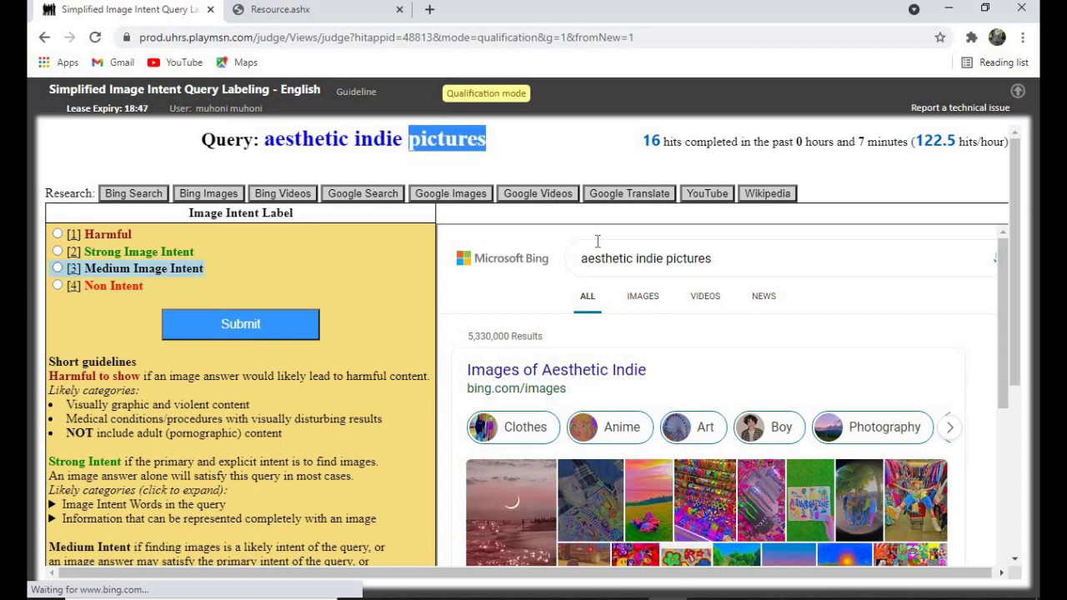
left_click(91, 252)
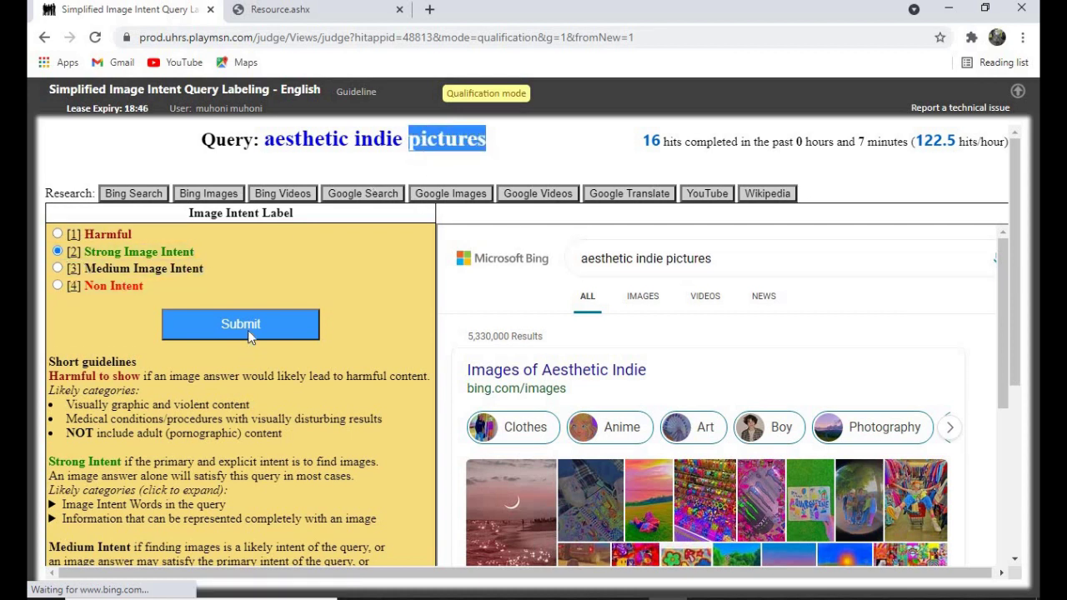
left_click(255, 332)
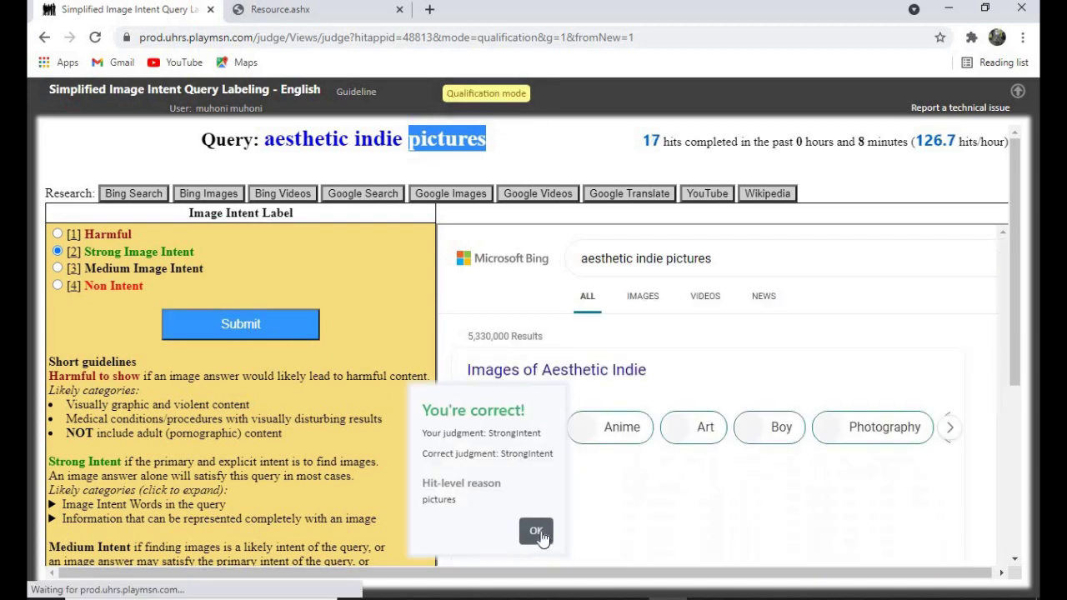
left_click(538, 532)
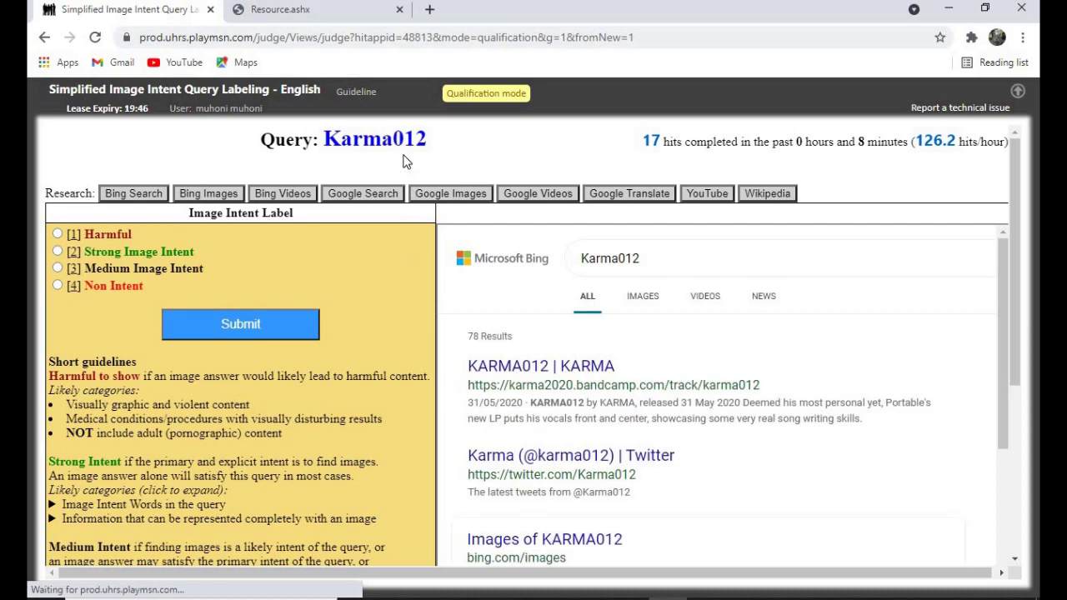
Review the results for "Karma012", submit the query as Medium Image Intent and dismiss the feedback.
left_click_drag(418, 140, 466, 162)
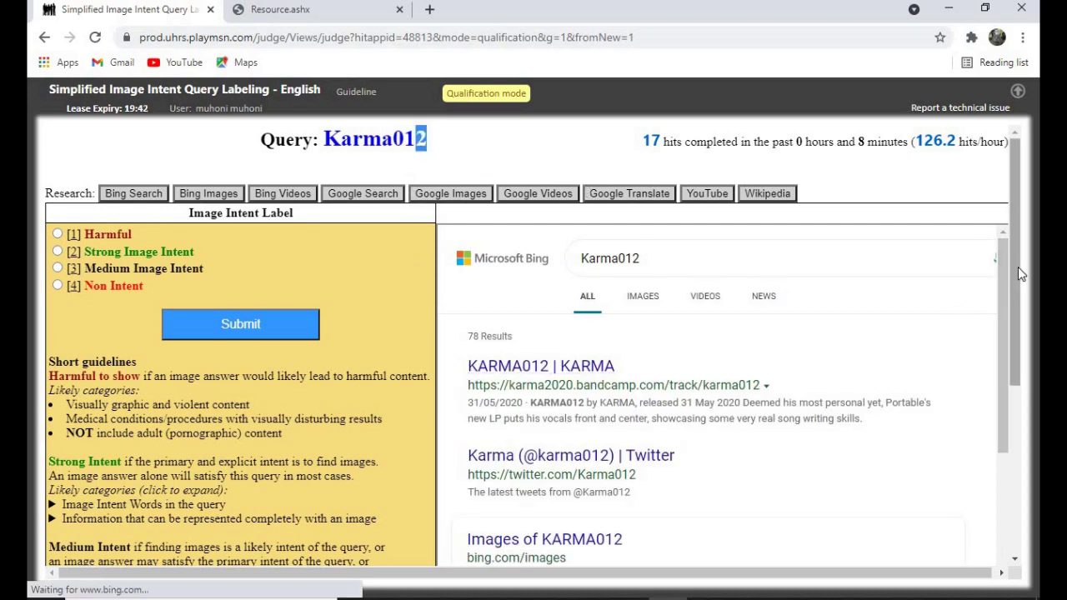
left_click_drag(1018, 267, 1030, 364)
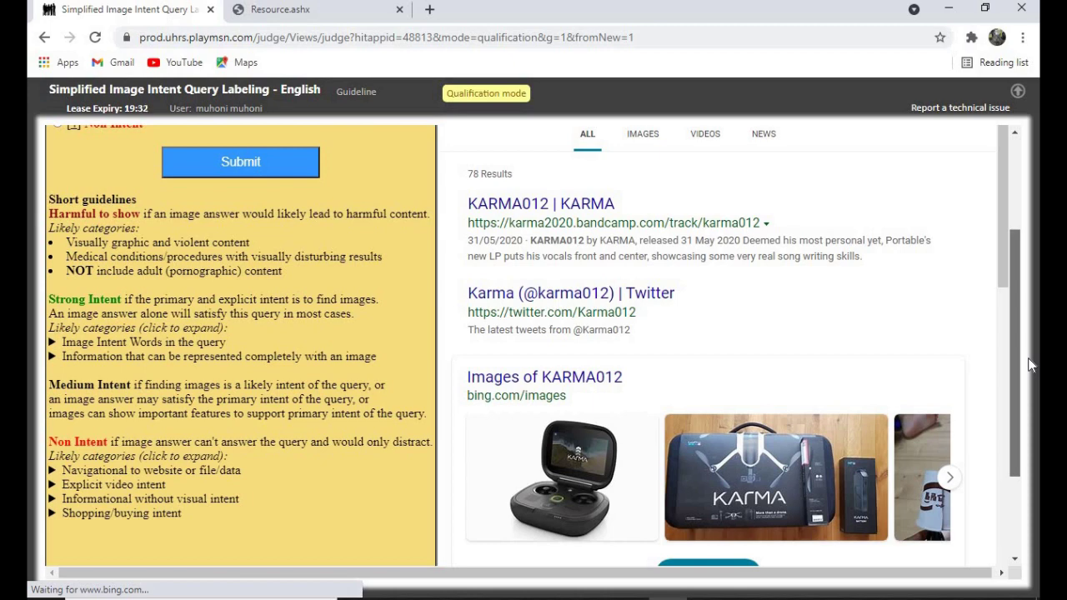
left_click_drag(1031, 364, 1036, 450)
scroll(1015, 296, "up", 10)
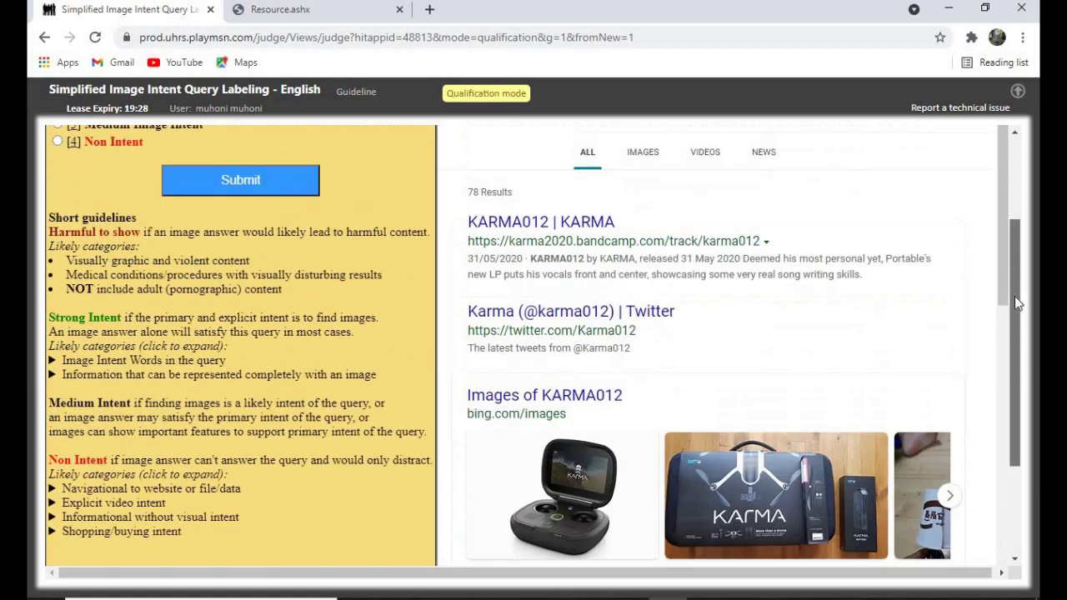
left_click(64, 272)
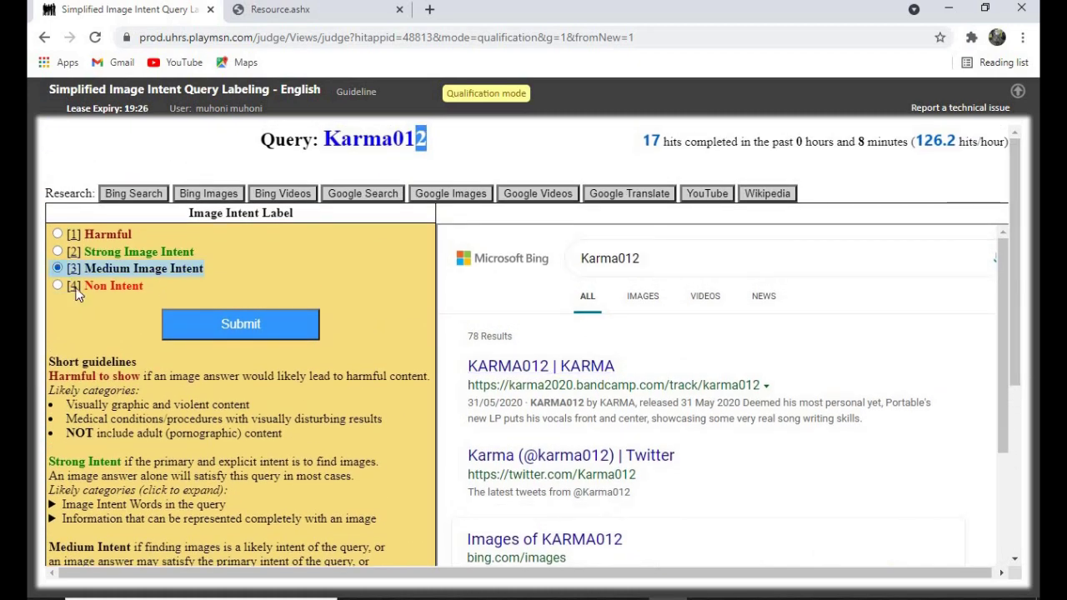
left_click(399, 246)
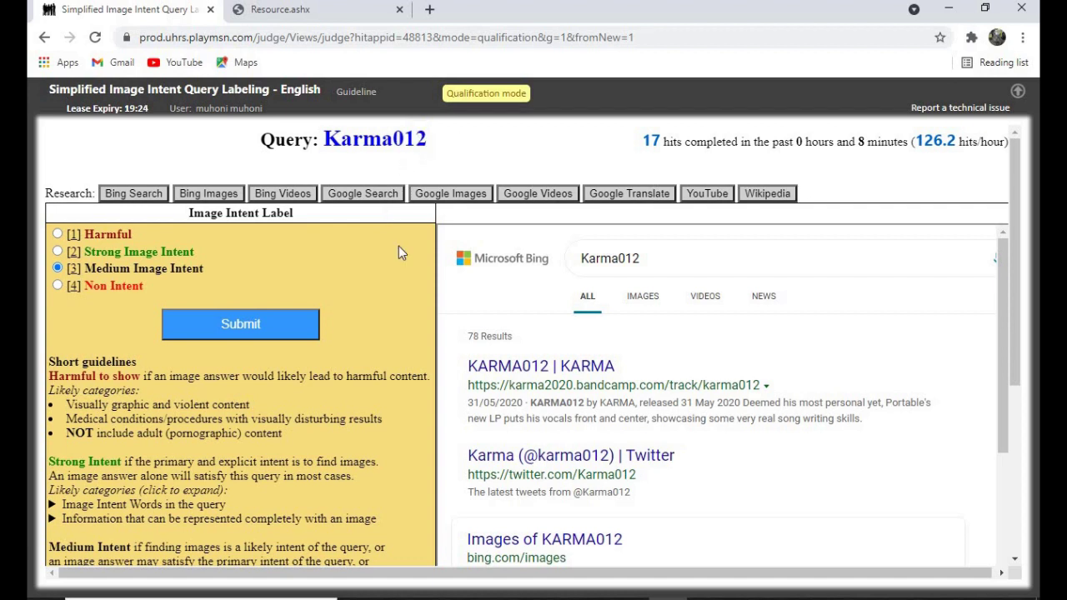
left_click(250, 329)
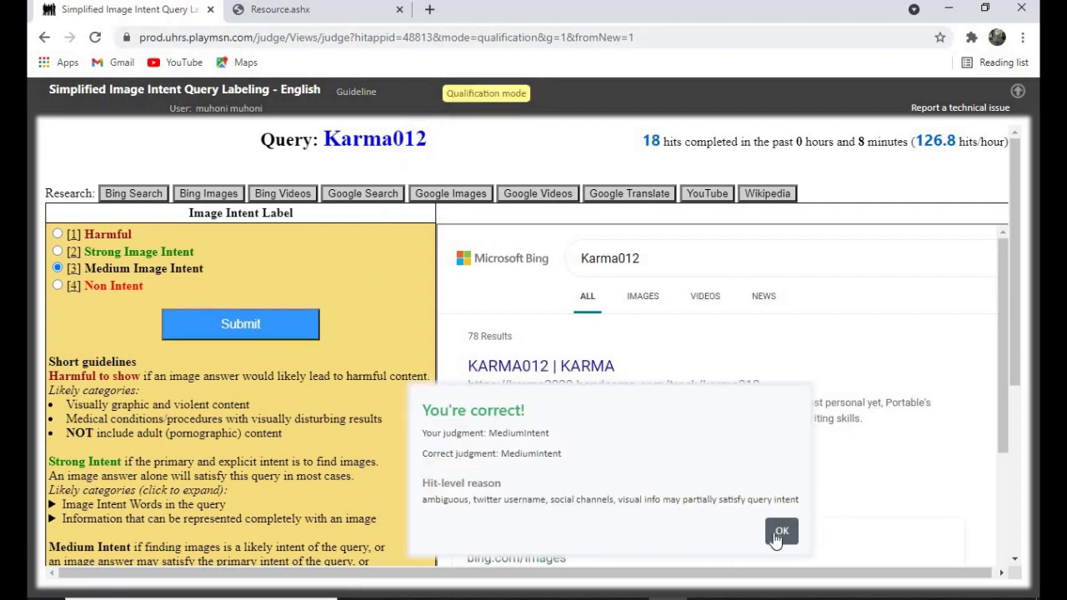
left_click(783, 532)
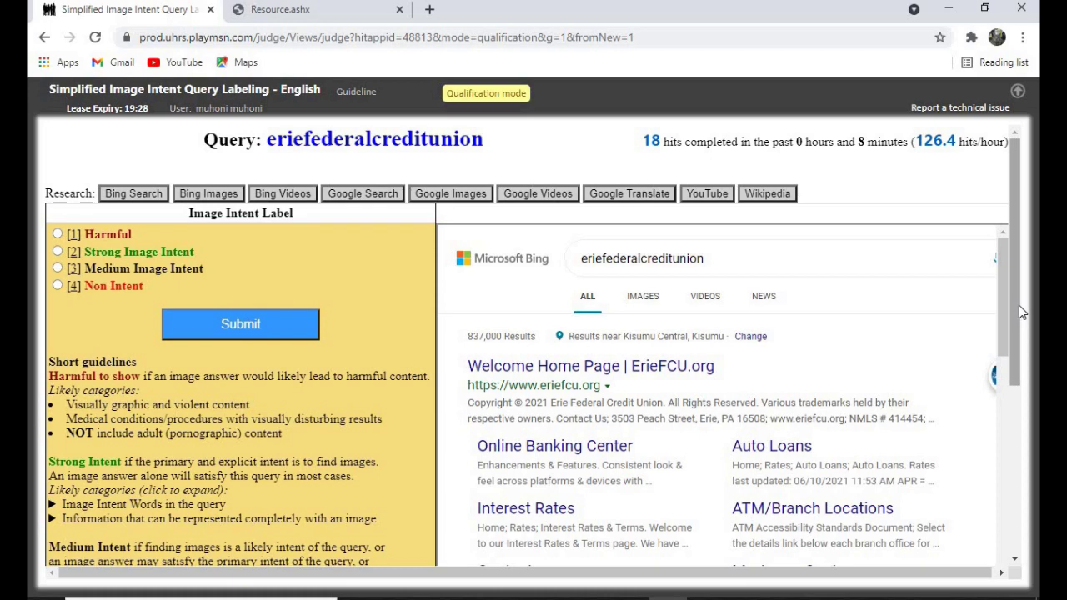
Review the results for "eriefederalcreditunion", submit the query as Non Intent and agree to the feedback.
scroll(1019, 305, "down", 1)
scroll(1024, 310, "up", 1)
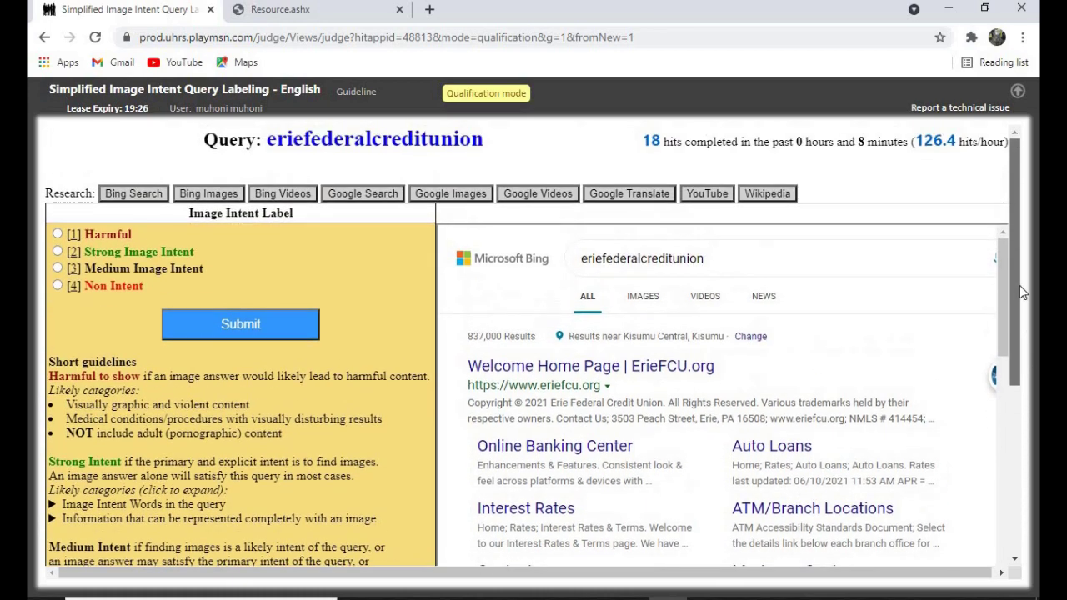
scroll(1021, 294, "down", 2)
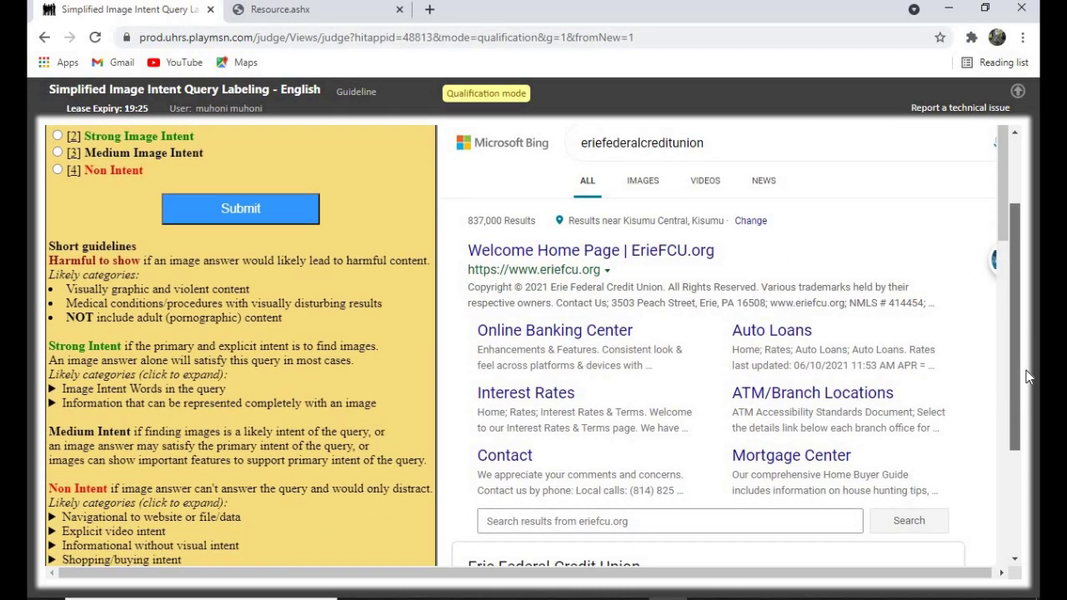
scroll(1027, 370, "down", 2)
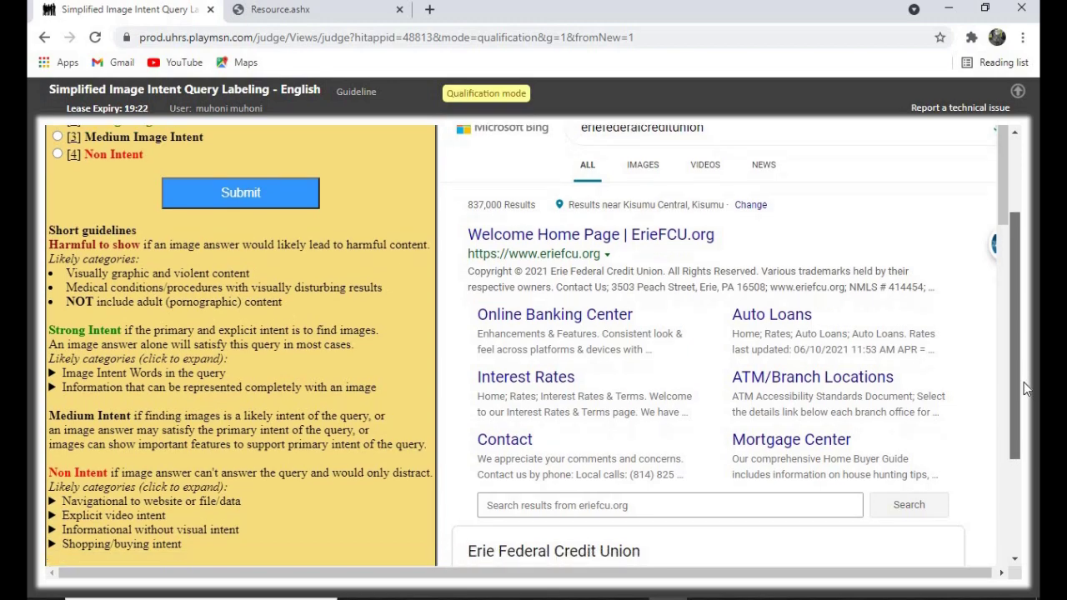
scroll(1021, 352, "up", 2)
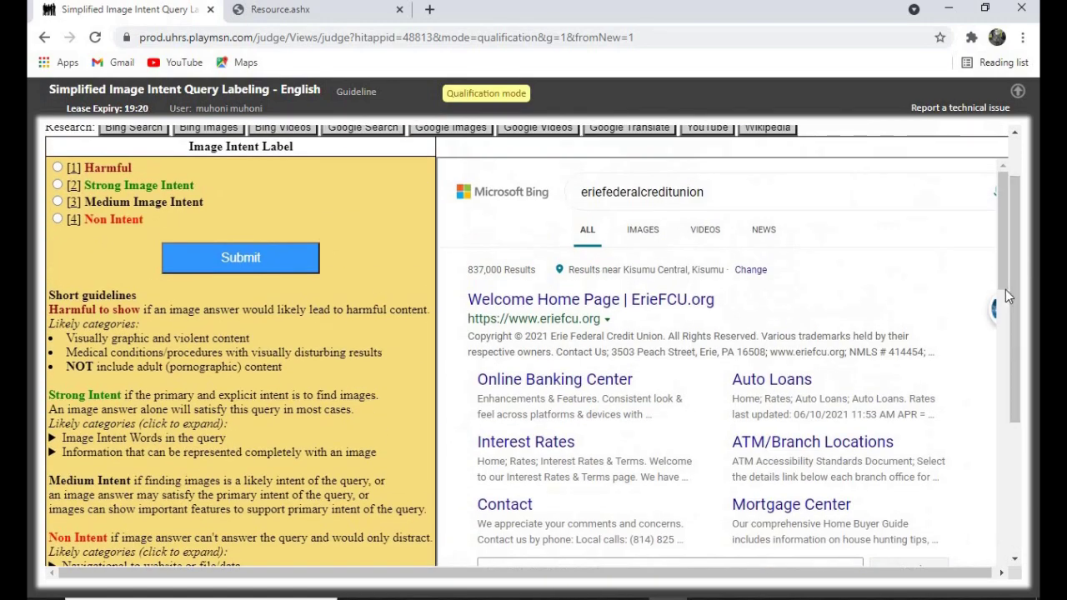
scroll(1006, 260, "down", 1)
left_click_drag(1006, 266, 1013, 381)
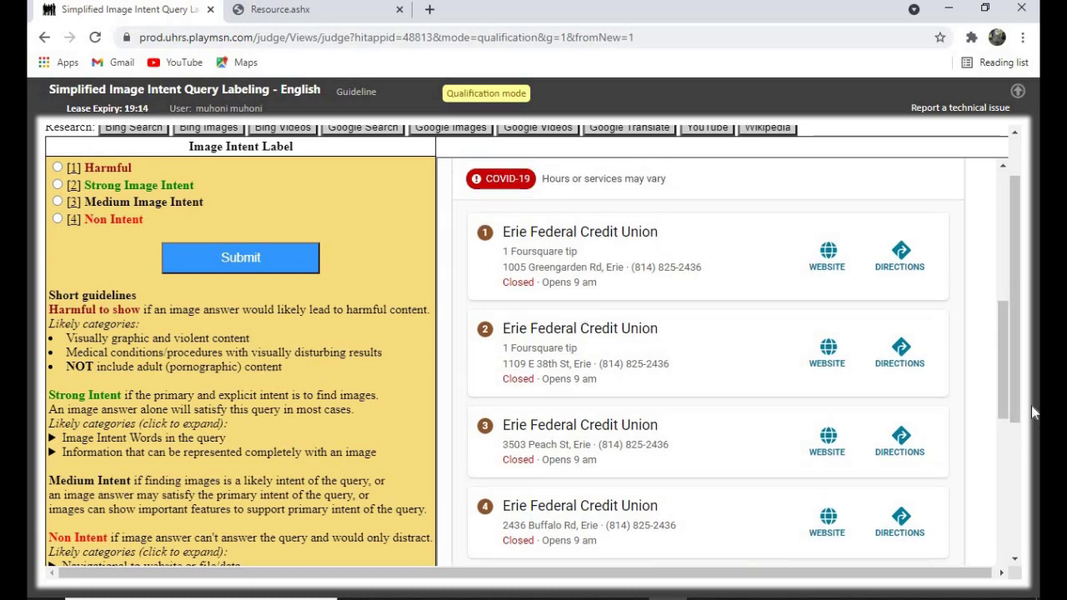
scroll(1018, 372, "up", 1)
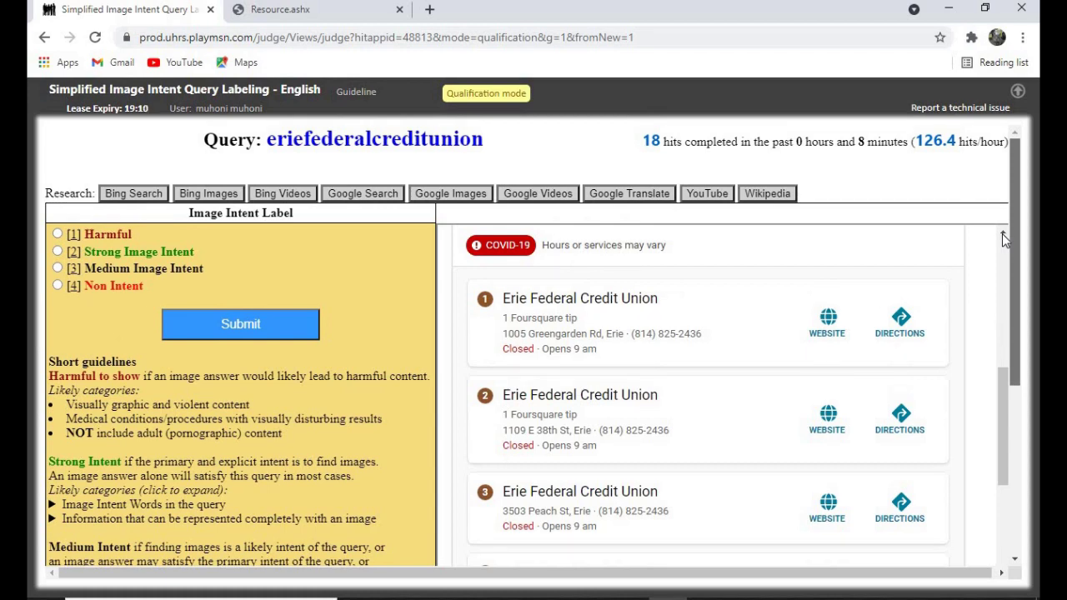
scroll(1004, 357, "down", 3)
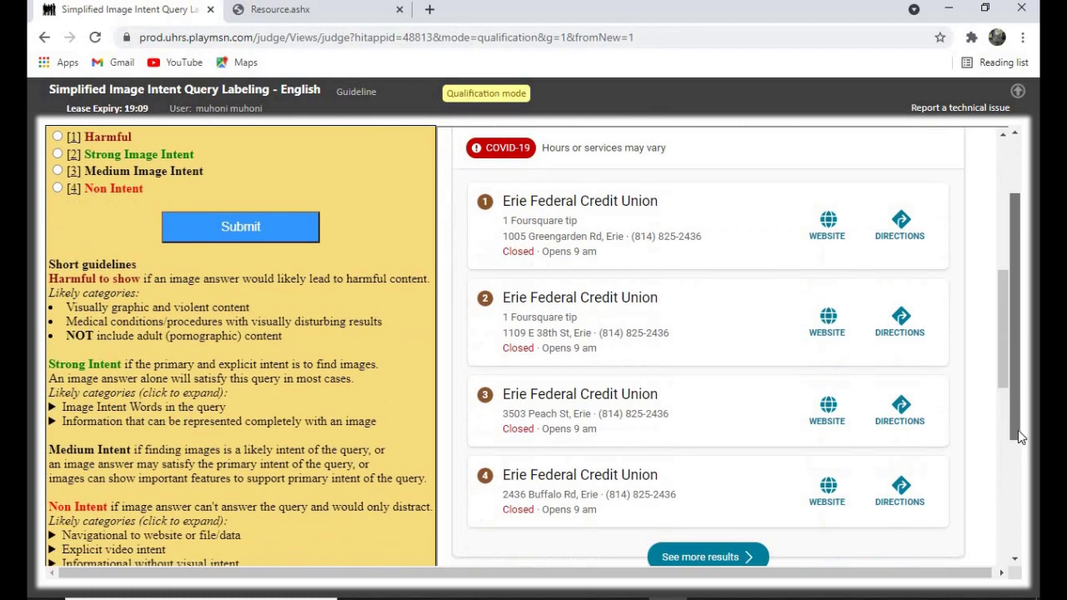
scroll(1013, 370, "down", 5)
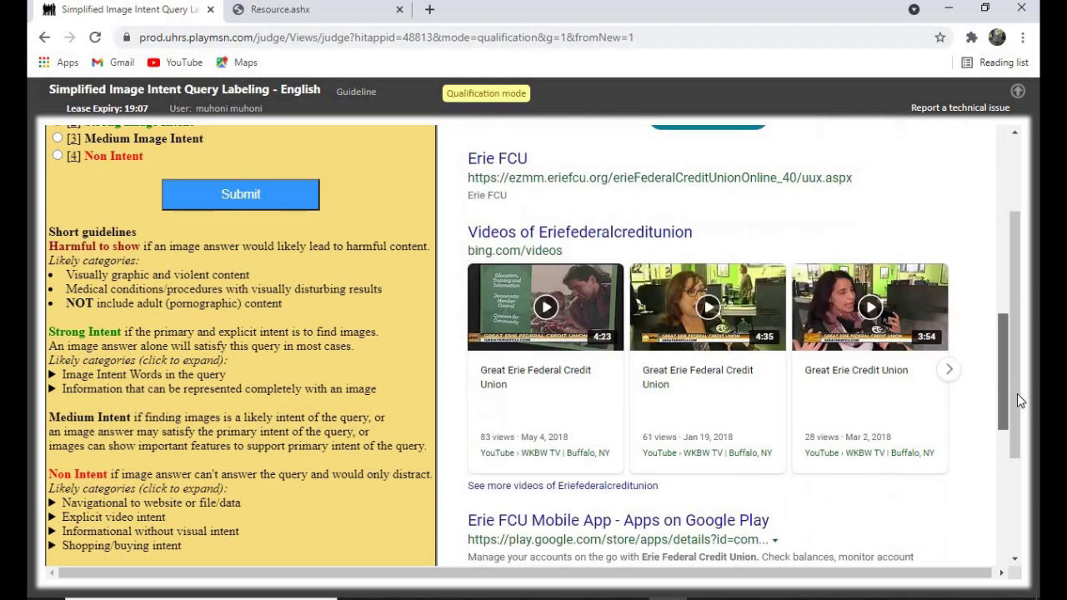
scroll(1018, 370, "up", 3)
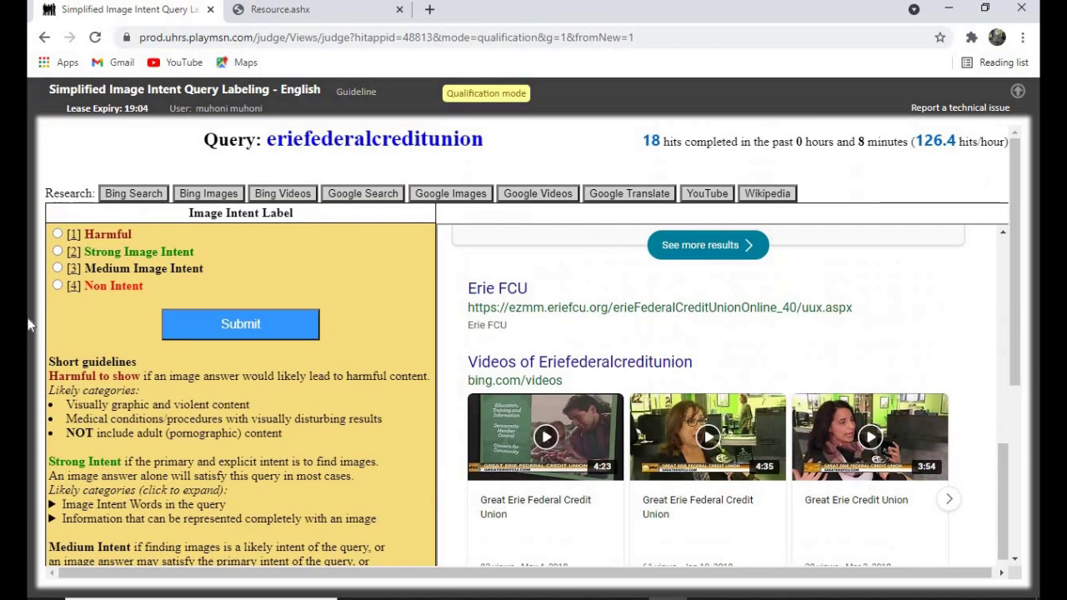
left_click(56, 286)
left_click(242, 325)
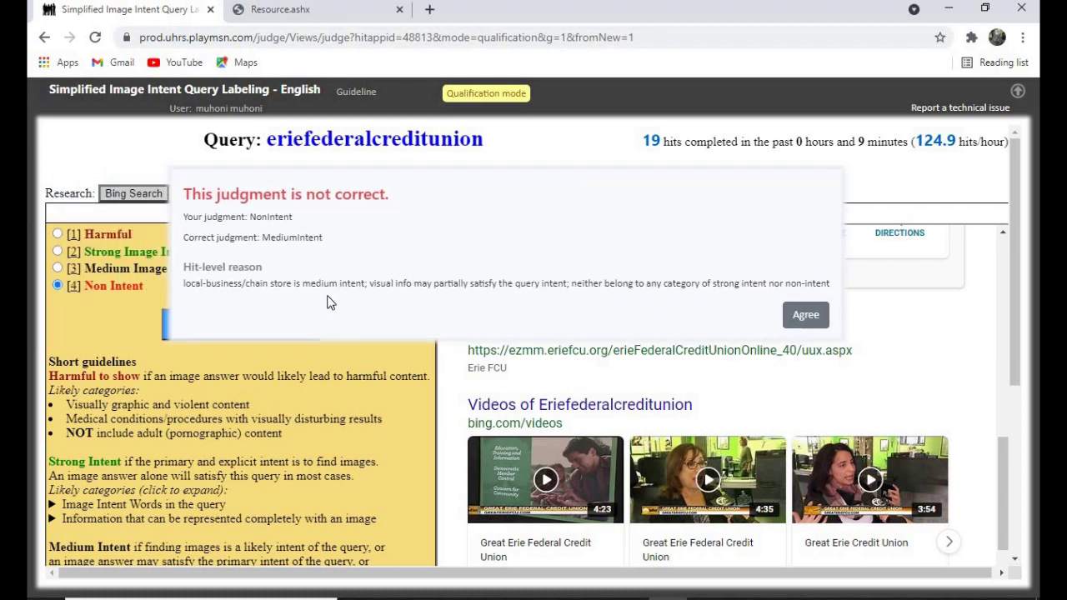
left_click(805, 314)
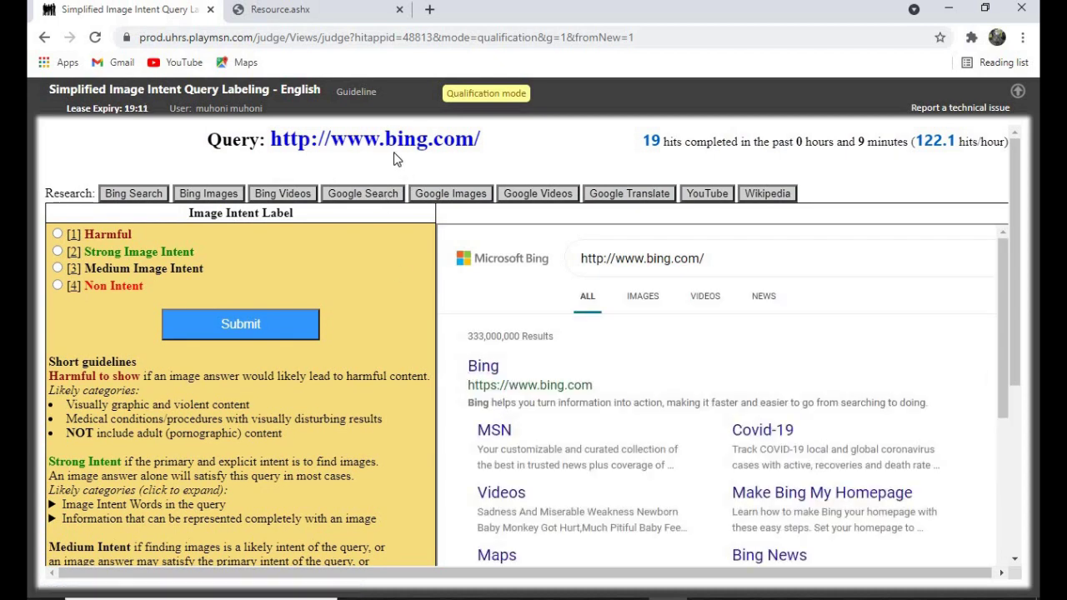
left_click_drag(481, 140, 382, 153)
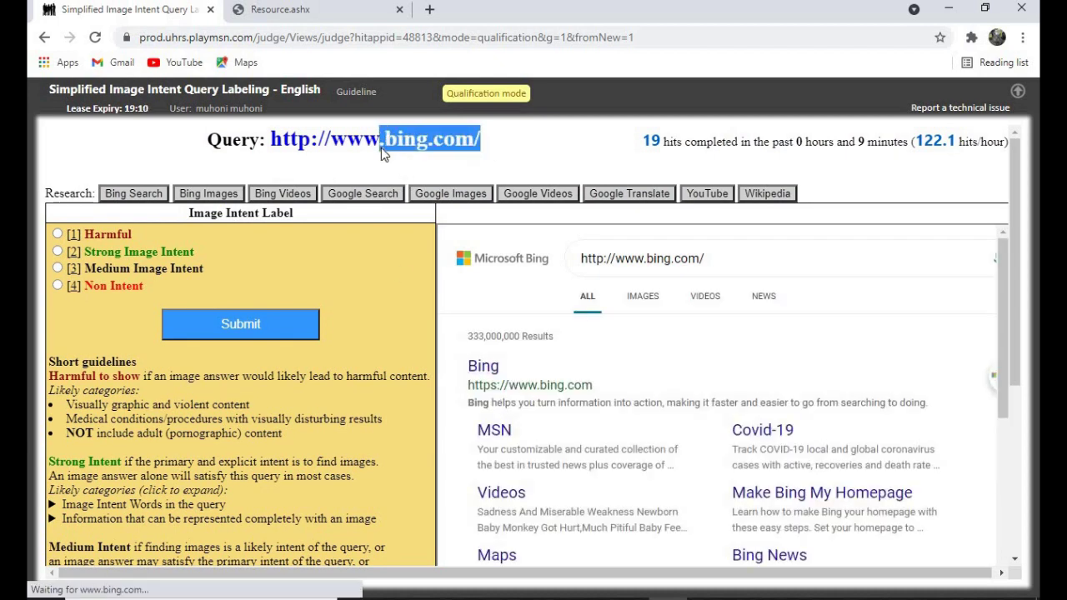
left_click_drag(186, 288, 65, 286)
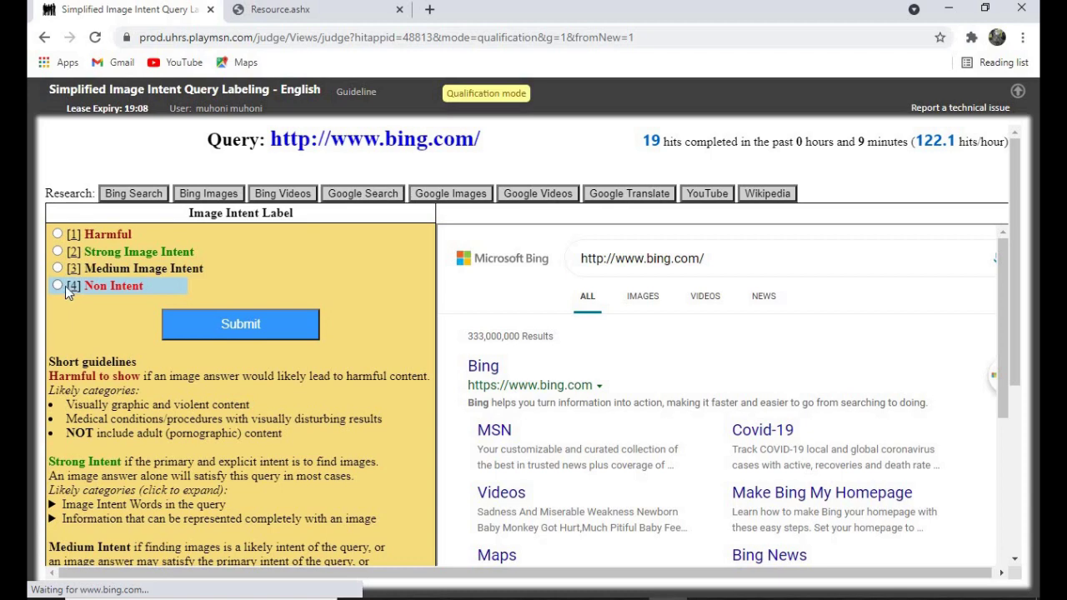
left_click(62, 285)
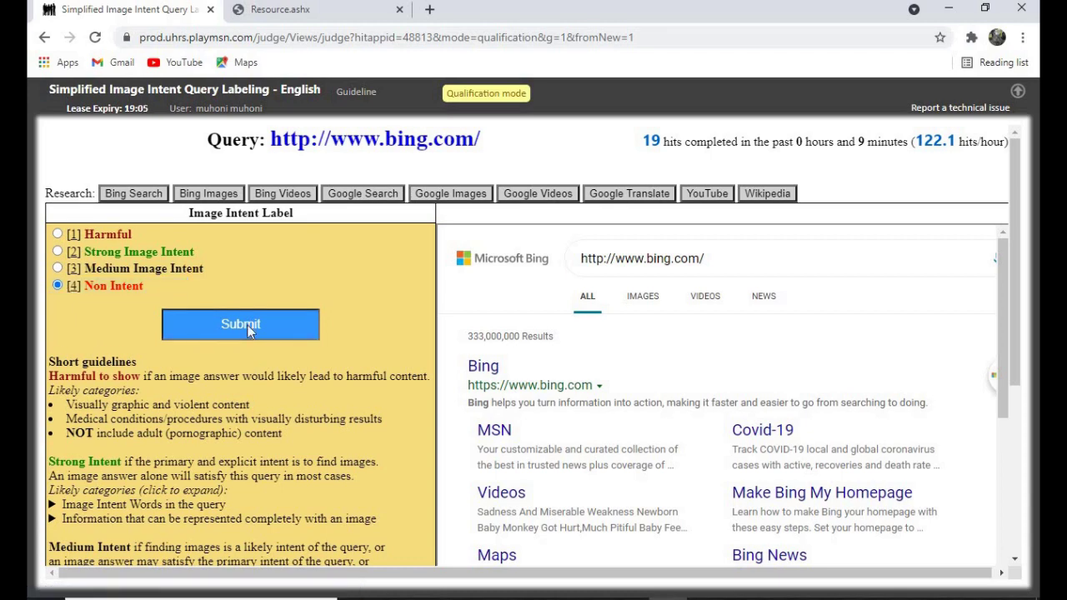
left_click(247, 325)
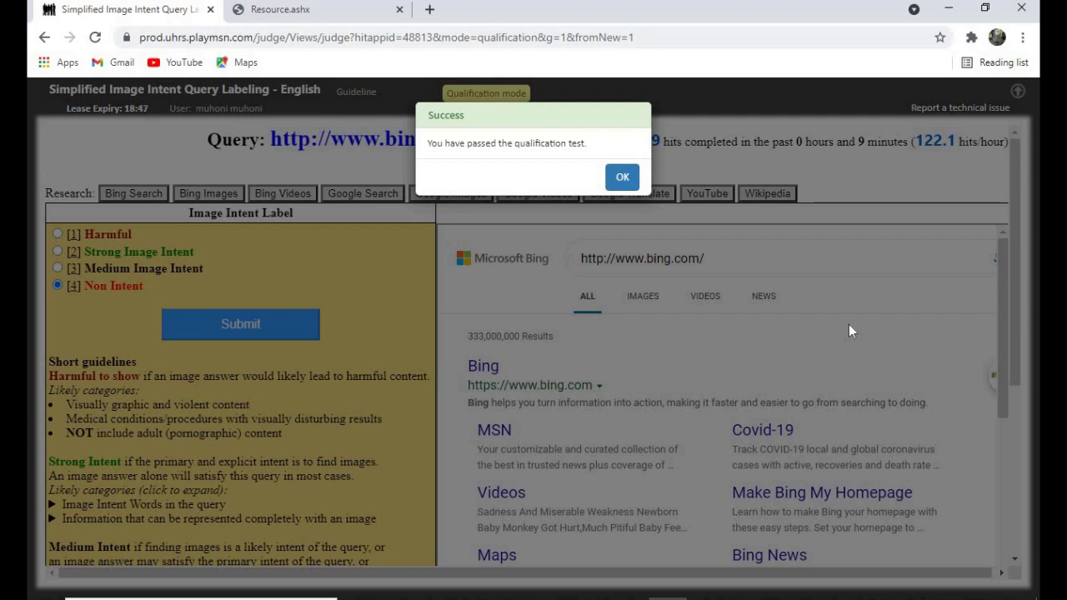
left_click(622, 178)
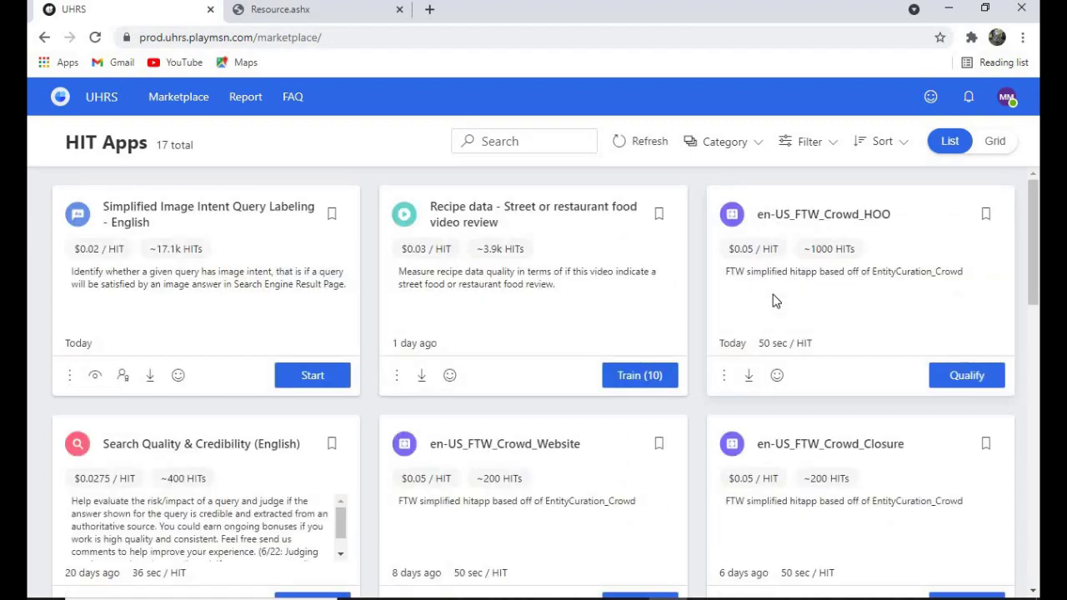
Start the Simplified Image Intent Query Labeling - English HIT app and submit its first query as Harmful.
left_click(315, 373)
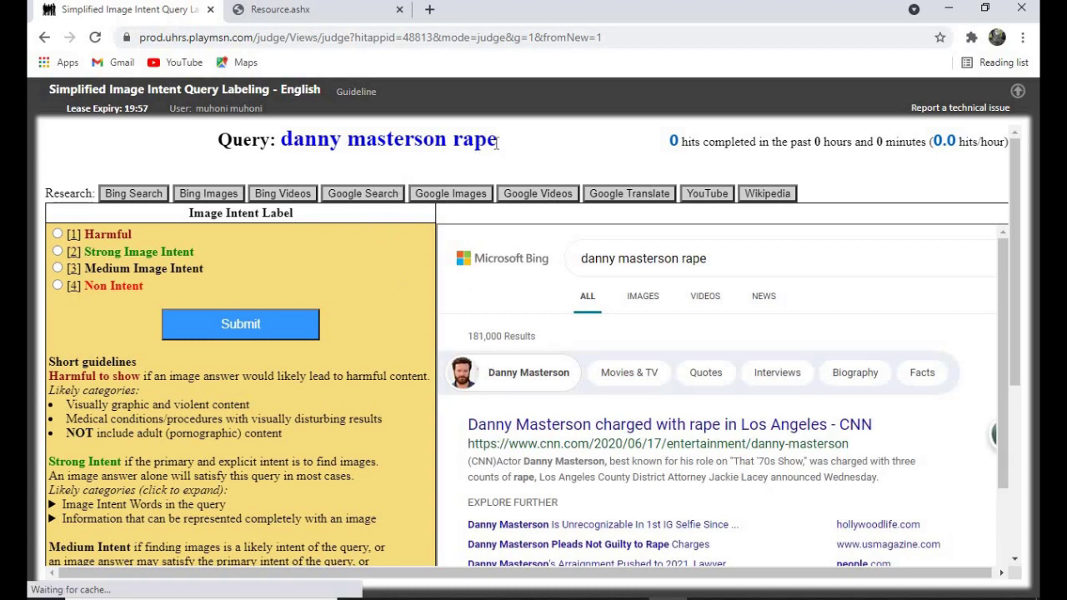
left_click_drag(498, 141, 451, 142)
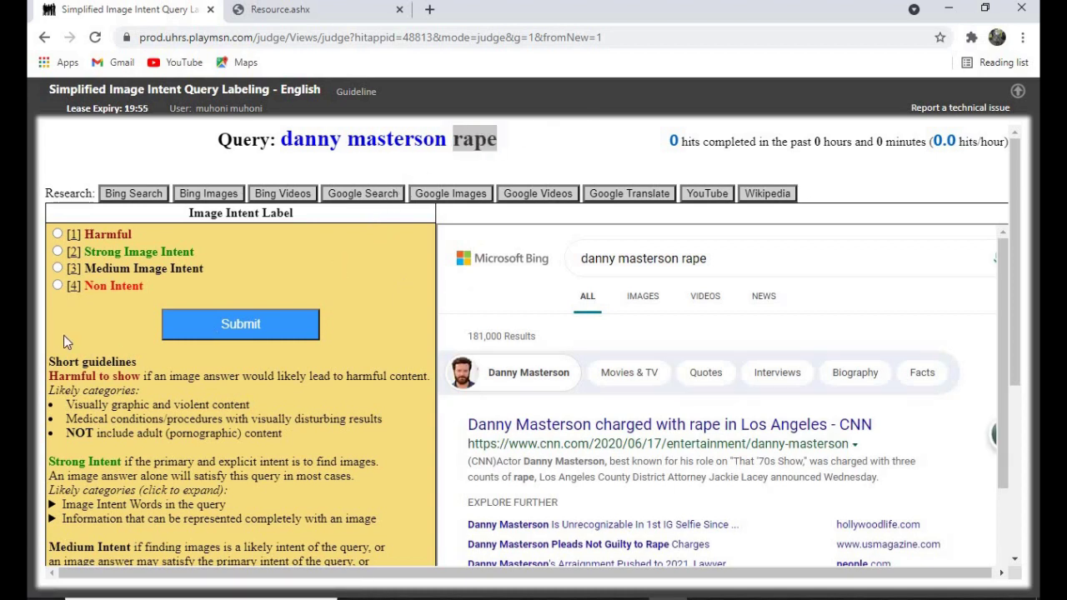
left_click(58, 233)
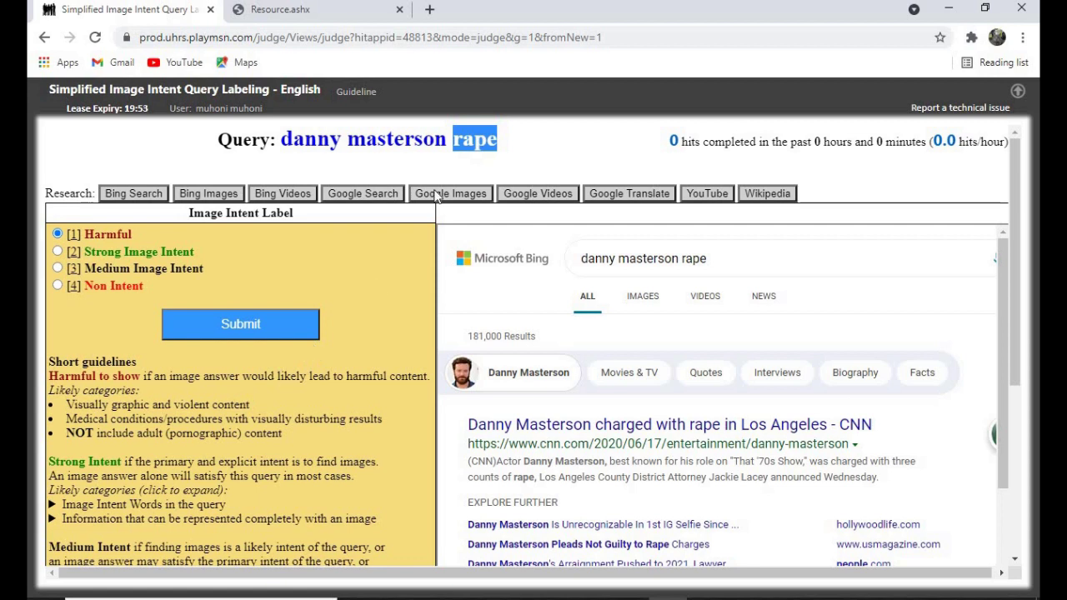
left_click(246, 336)
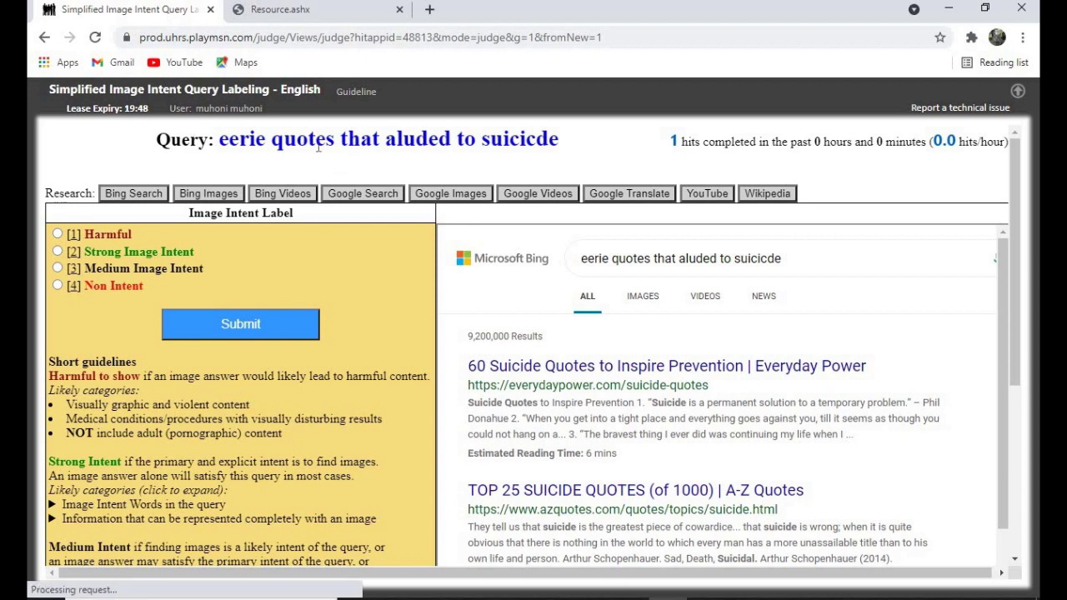
Examine the wording of the query "eerie quotes that aluded to suicicde" and label it as Harmful.
double_click(511, 149)
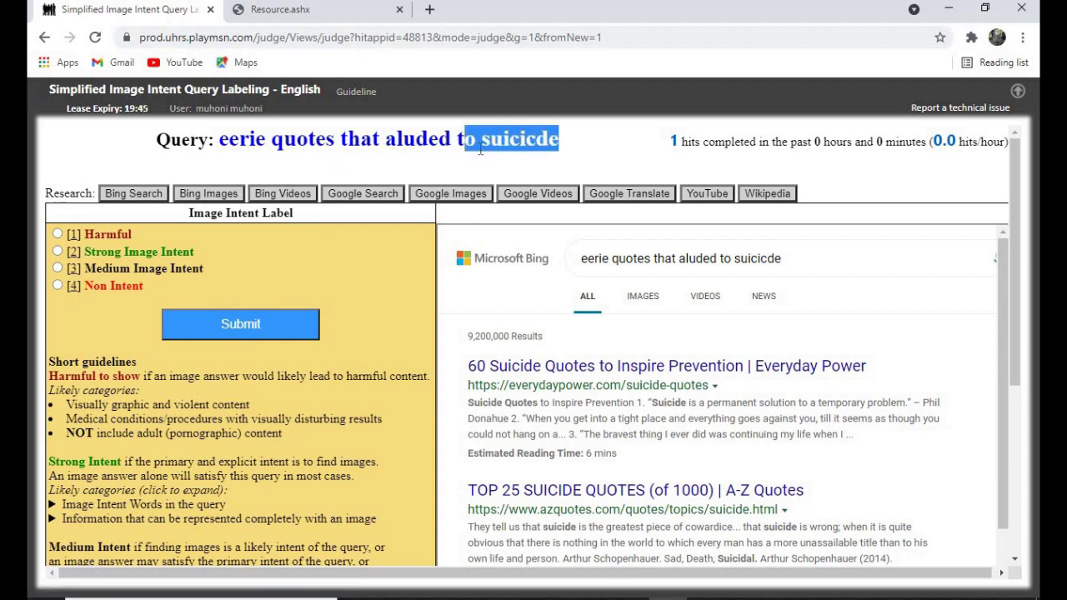
left_click(583, 154)
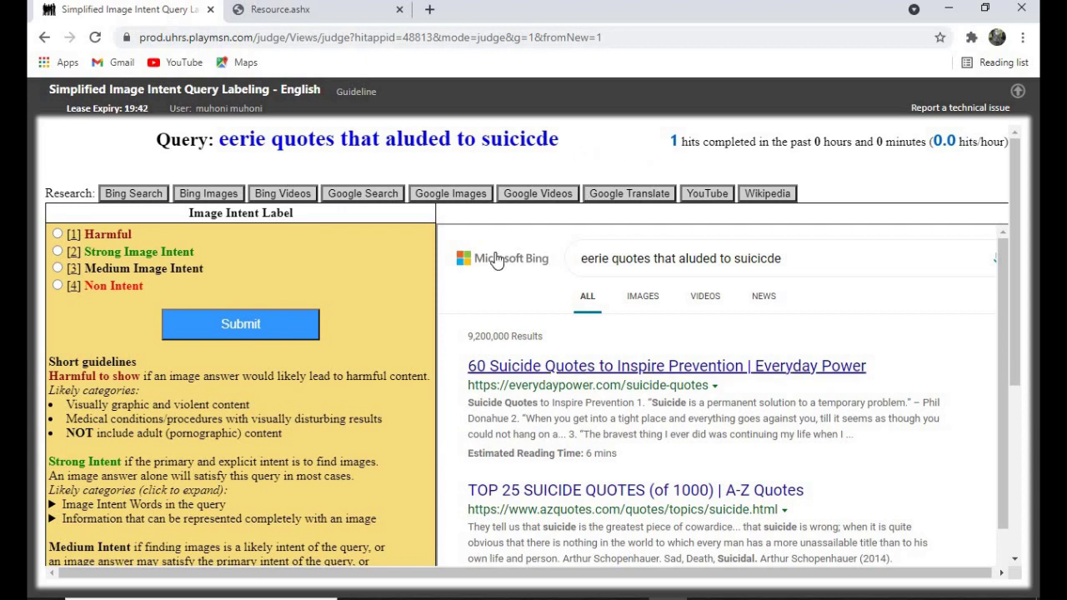
left_click(58, 234)
left_click(58, 234)
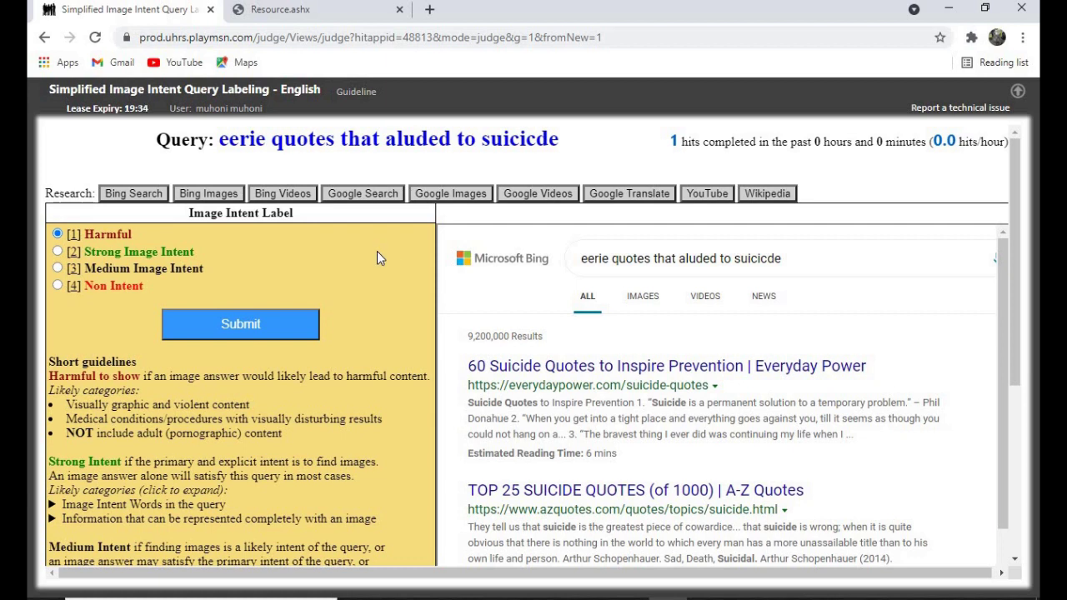
double_click(533, 139)
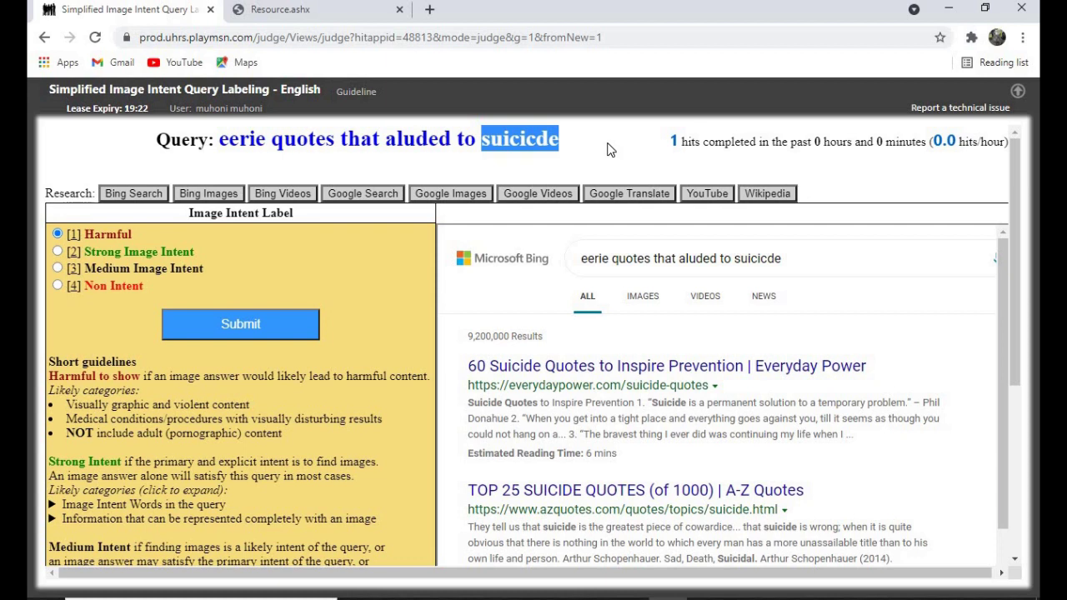
left_click(583, 158)
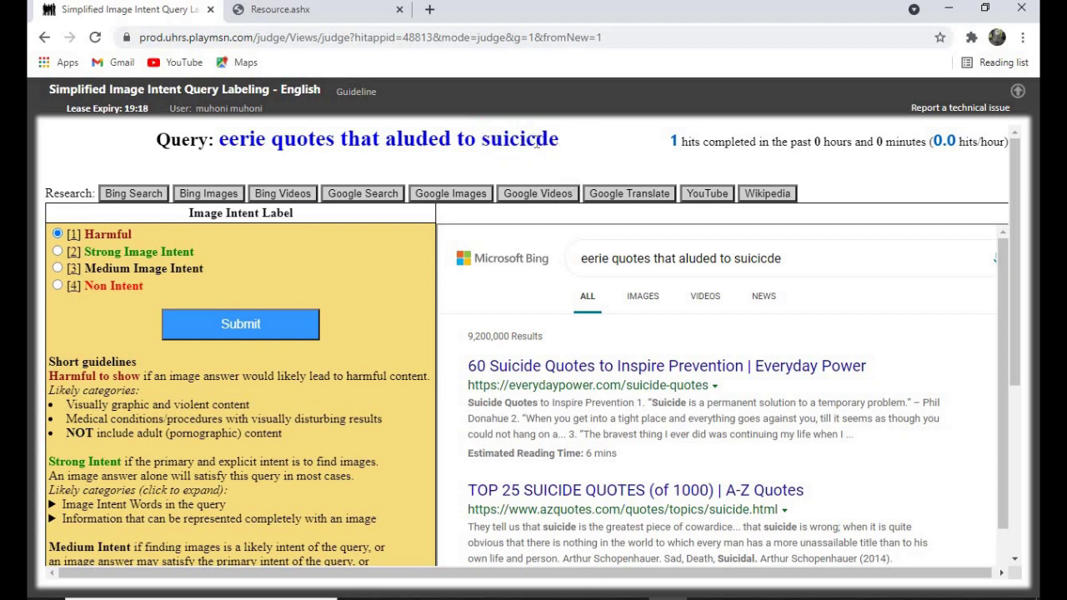
left_click_drag(559, 142, 491, 142)
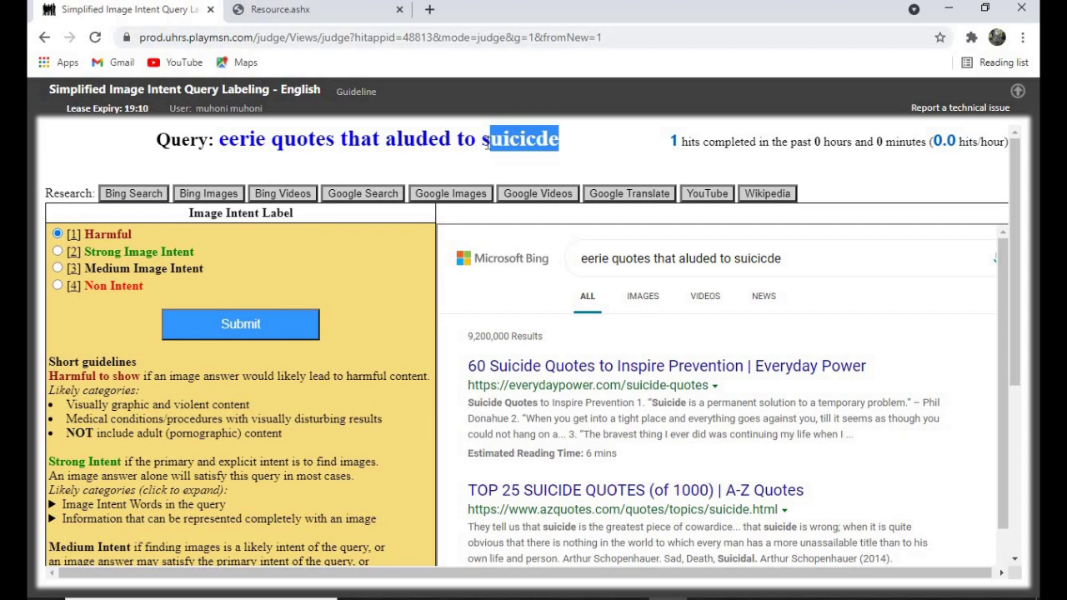
left_click_drag(488, 144, 580, 159)
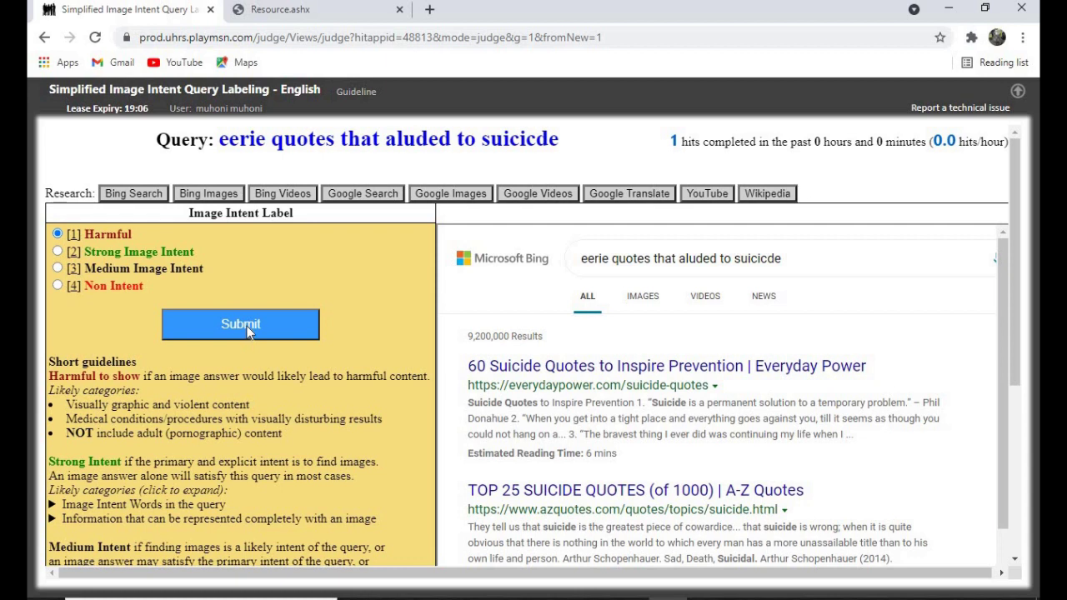